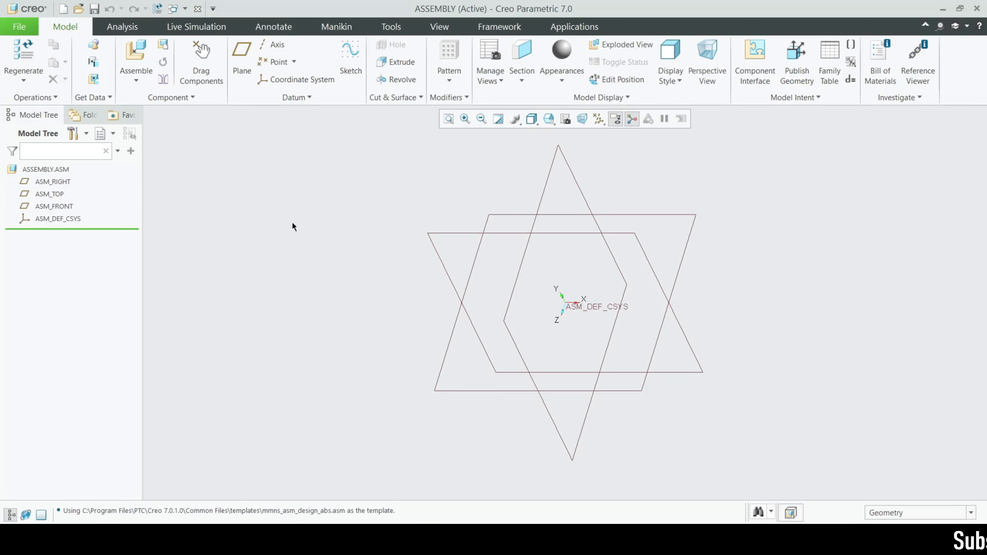
Insert body.prt into the assembly from the VERTICAL MILLING MACHINE folder inside the zip archive in Downloads
left_click(139, 55)
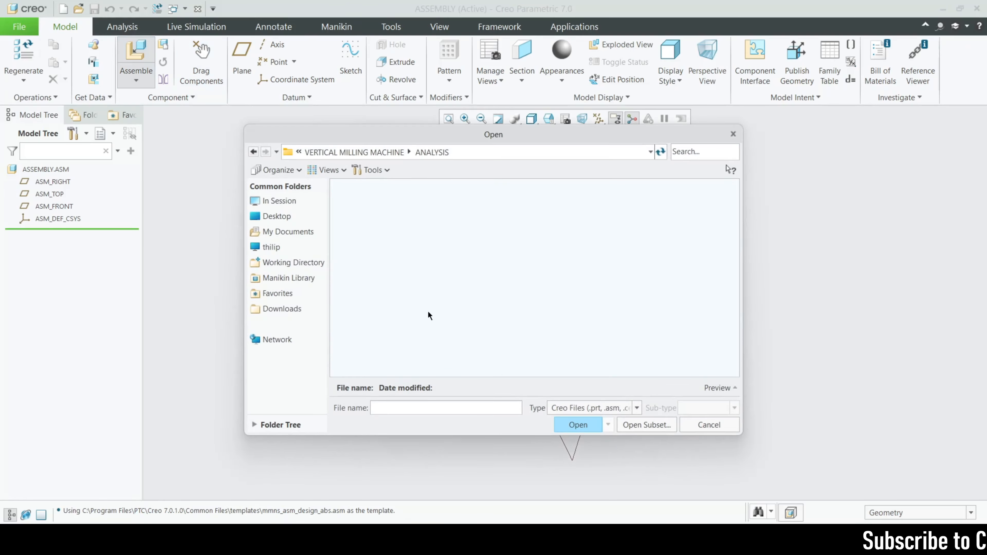
left_click(279, 311)
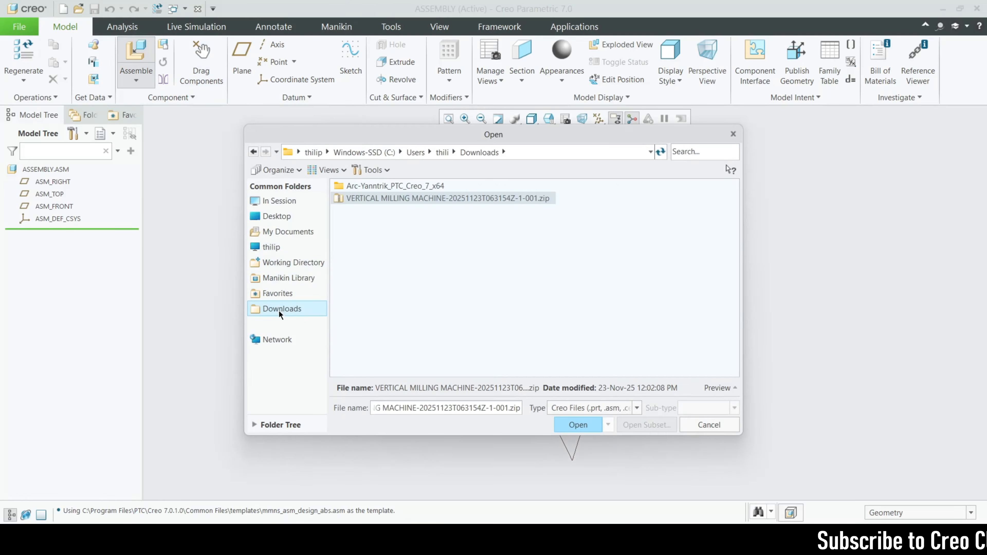
double_click(378, 199)
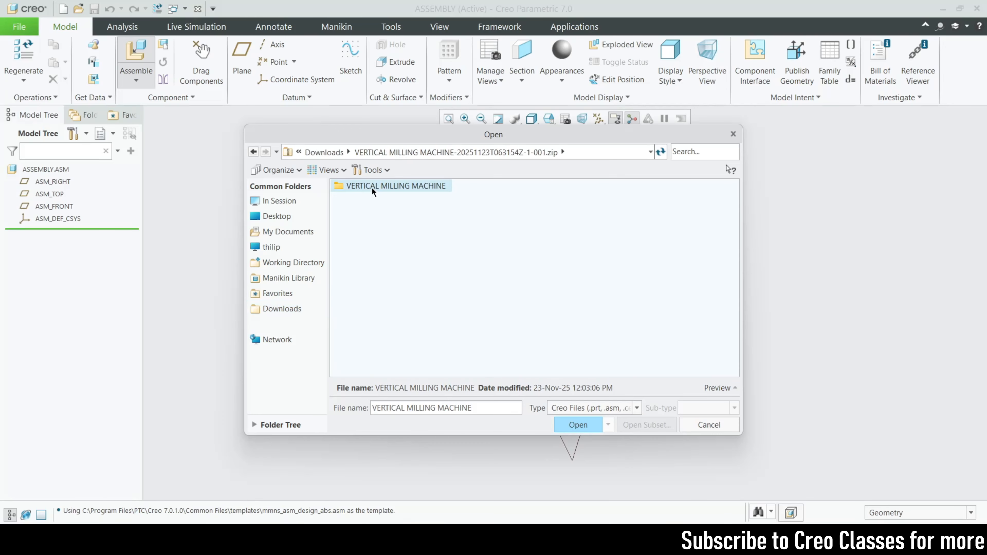
double_click(372, 187)
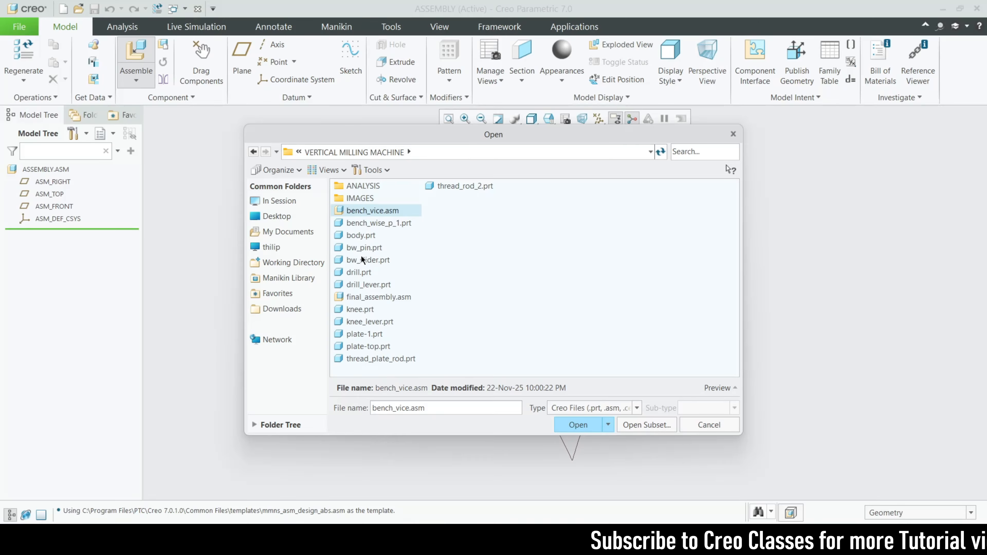
left_click(357, 237)
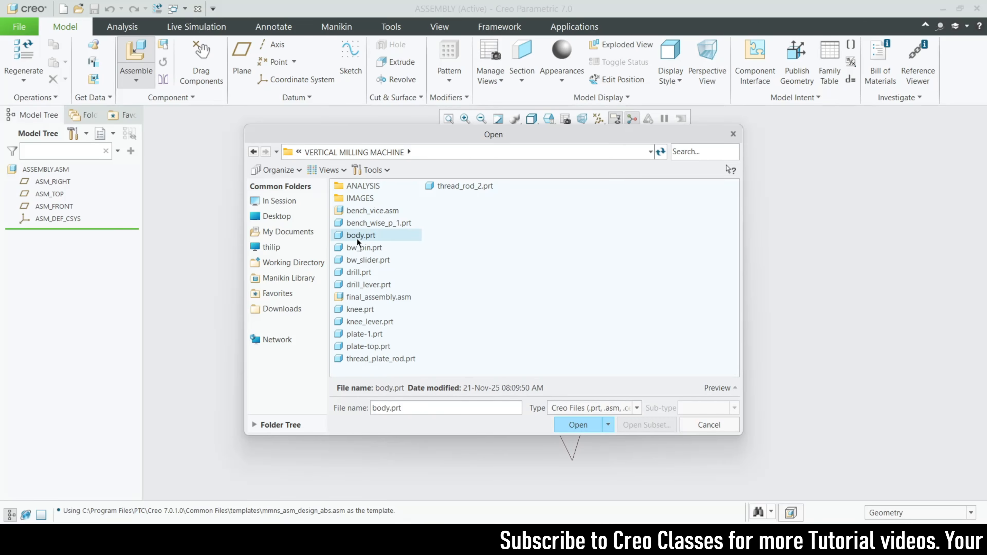
double_click(361, 234)
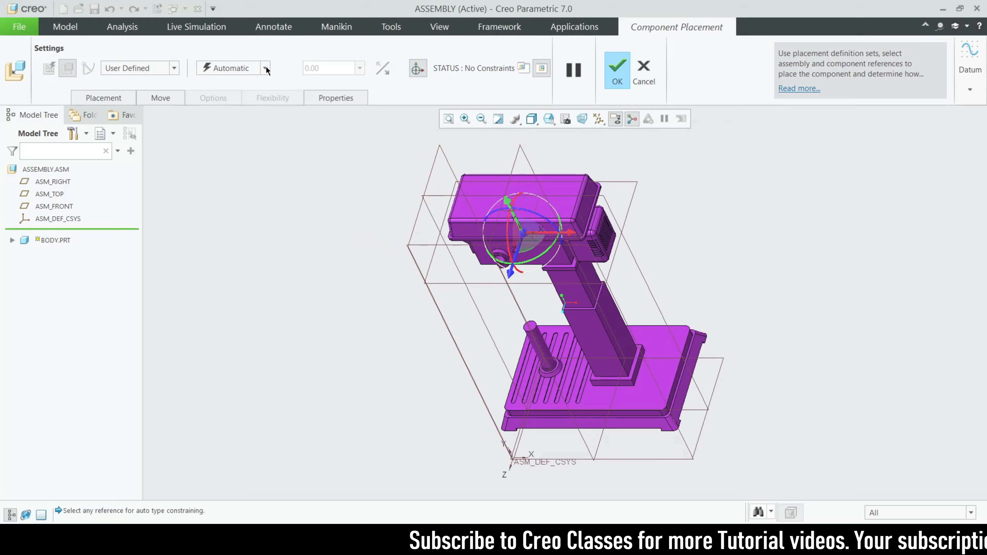
Fix the machine body with the Default constraint and accept its placement
left_click(265, 69)
left_click(226, 195)
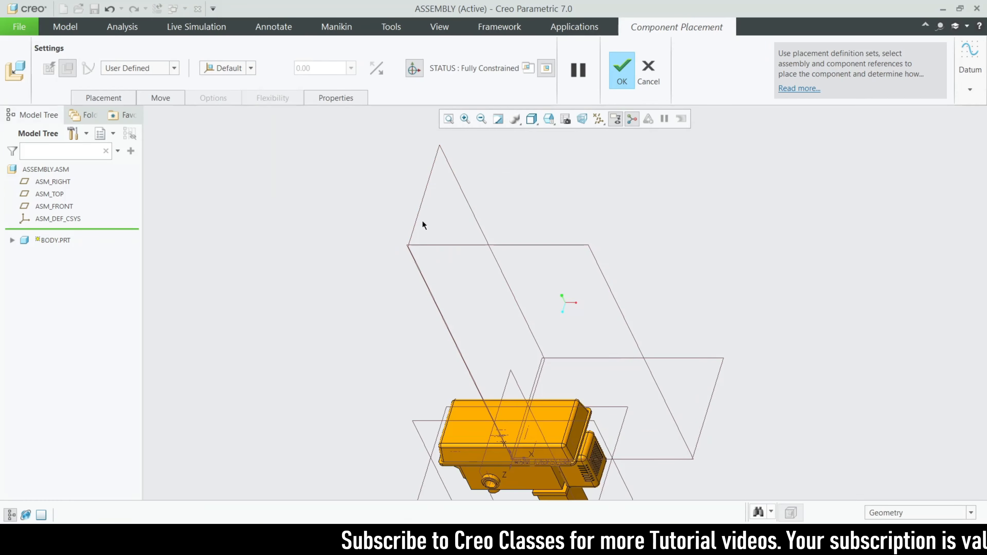
left_click(618, 69)
Insert drill_lever.prt into the assembly
middle_click_drag(621, 156, 583, 245)
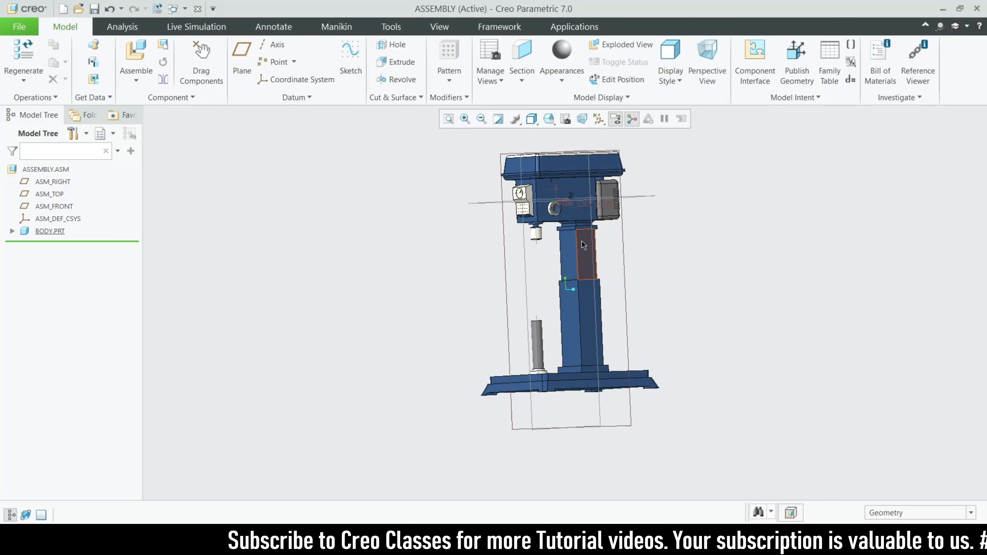
scroll(582, 244, "up", 2)
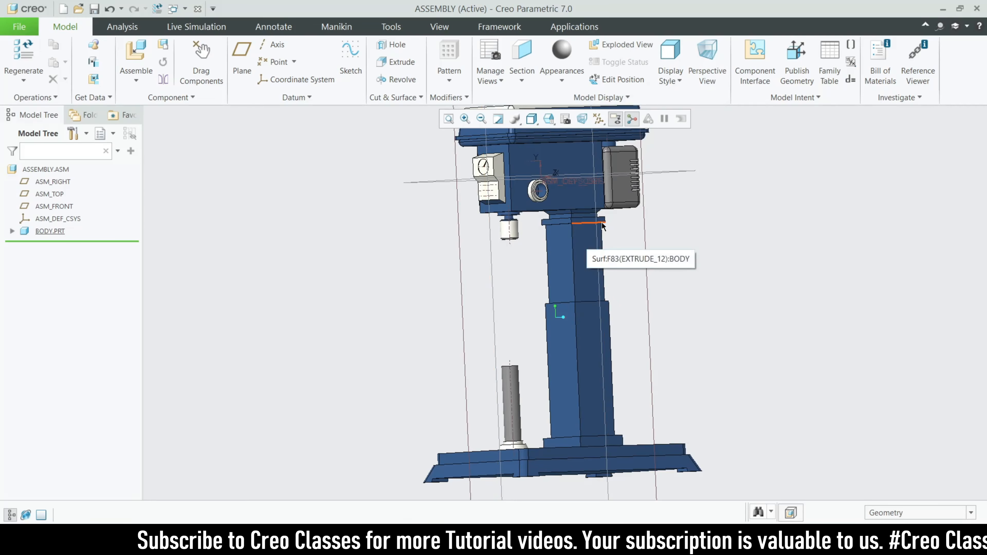
scroll(522, 328, "down", 2)
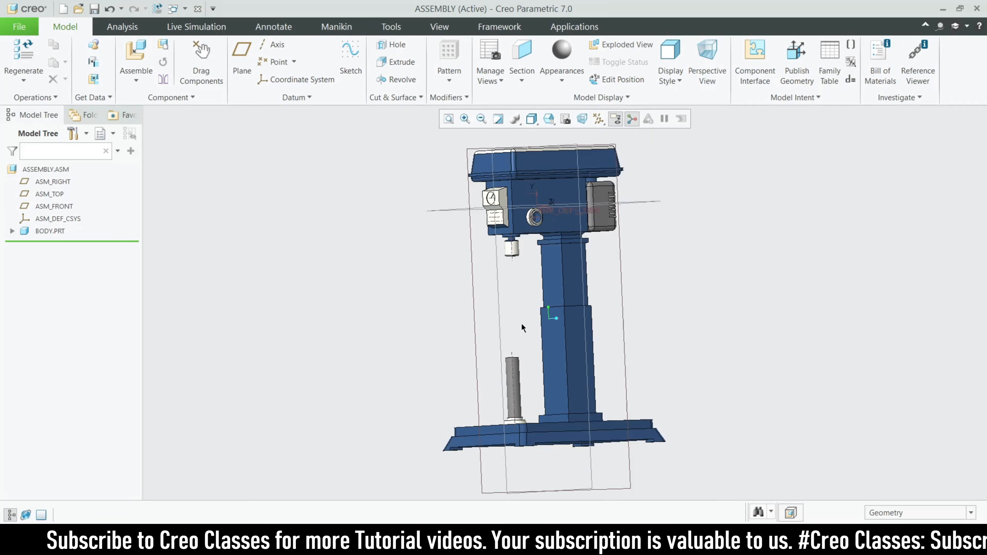
mouse_move(648, 339)
middle_mouse_down()
mouse_move(685, 346)
mouse_move(657, 328)
middle_mouse_up()
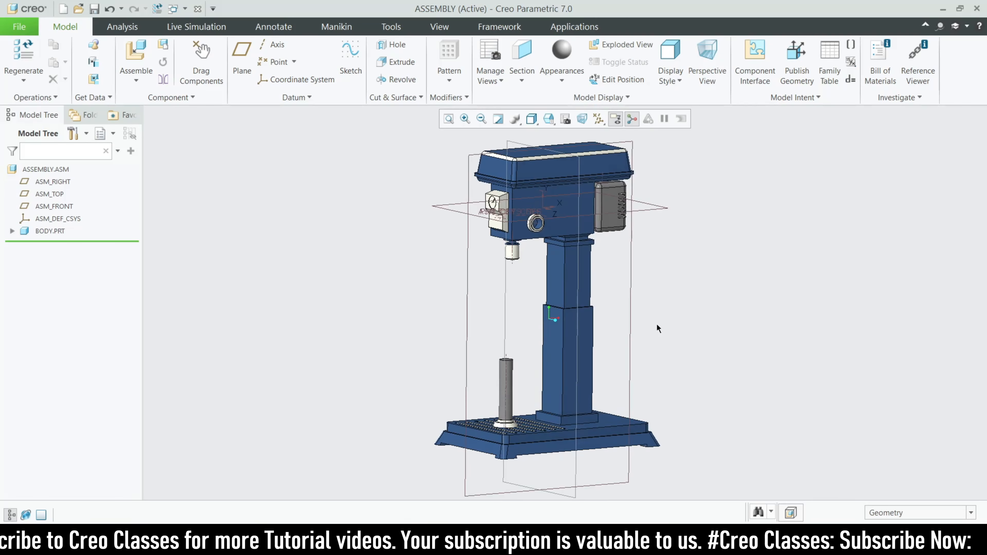
scroll(646, 293, "up", 2)
left_click(135, 53)
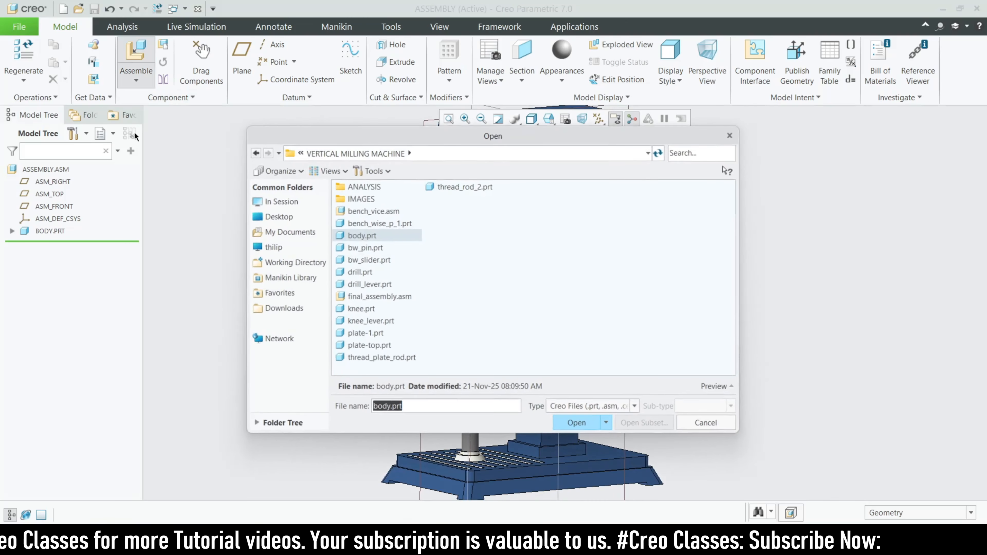
double_click(361, 285)
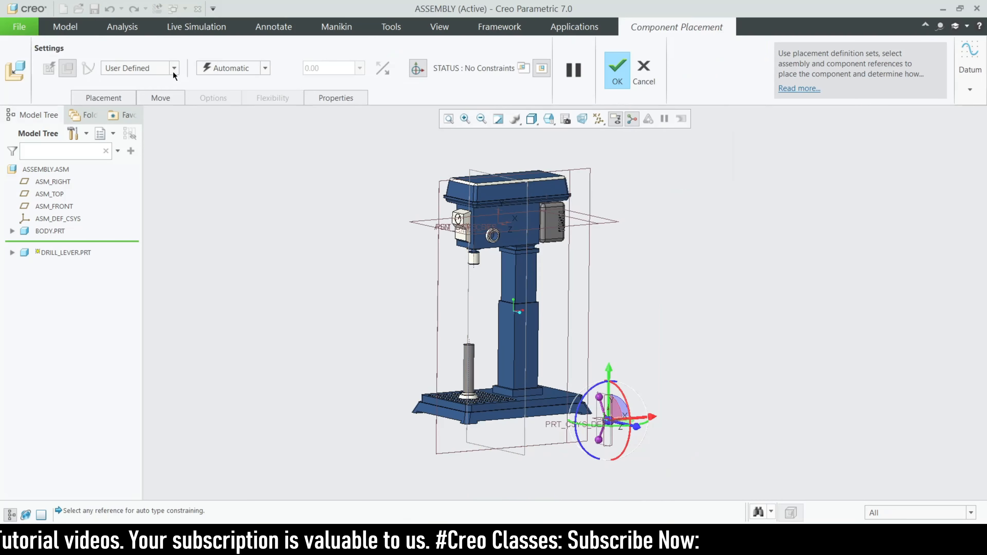
Try a Pin connection for the drill lever, aligning its hub axis with the ringed bore on the machine head
left_click(174, 69)
left_click(122, 104)
scroll(577, 420, "down", 3)
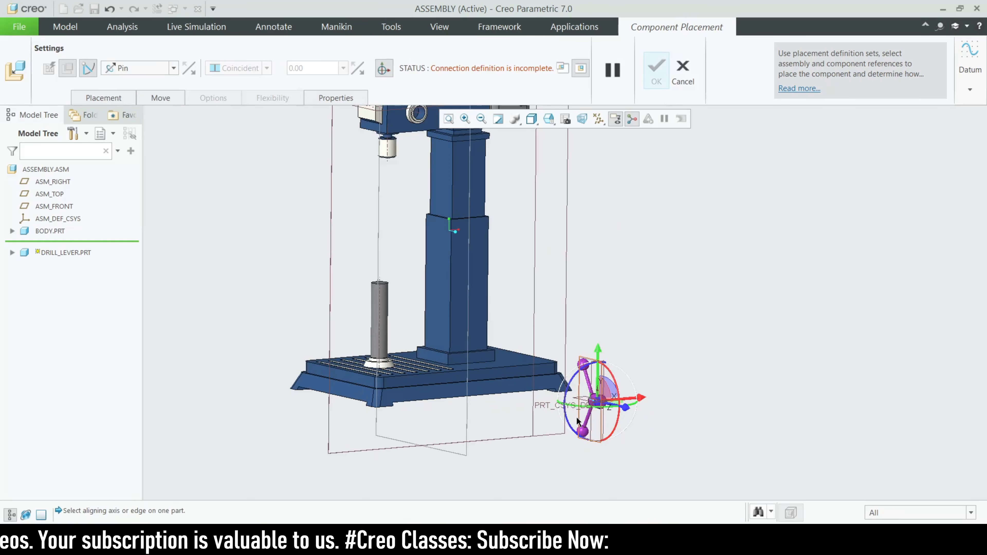
scroll(623, 401, "down", 5)
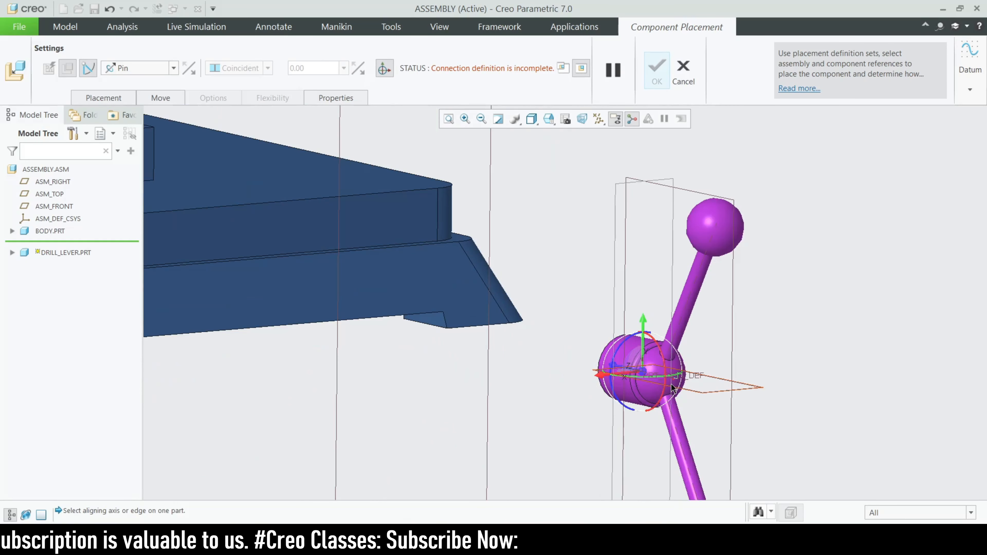
scroll(571, 383, "down", 3)
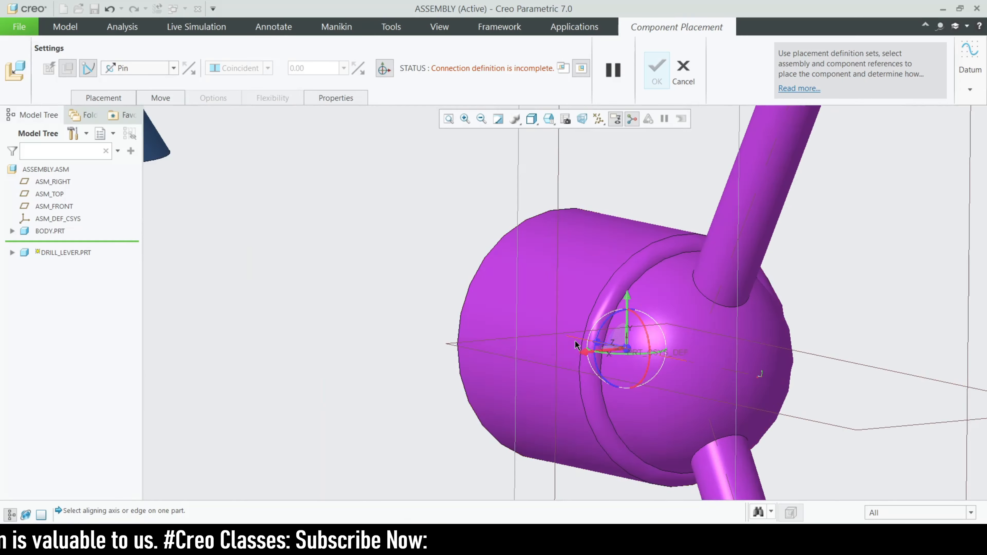
scroll(622, 351, "up", 6)
scroll(641, 282, "down", 8)
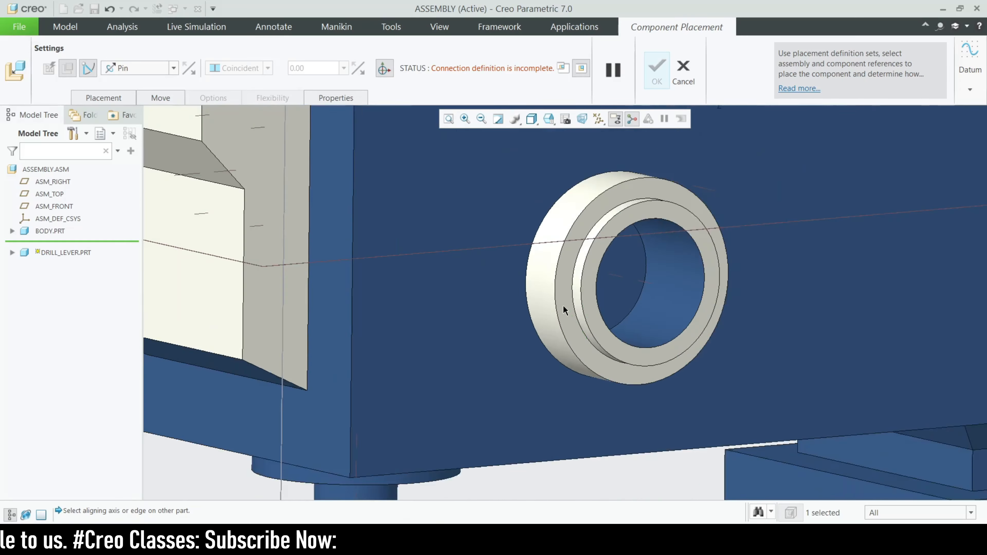
left_click(638, 273)
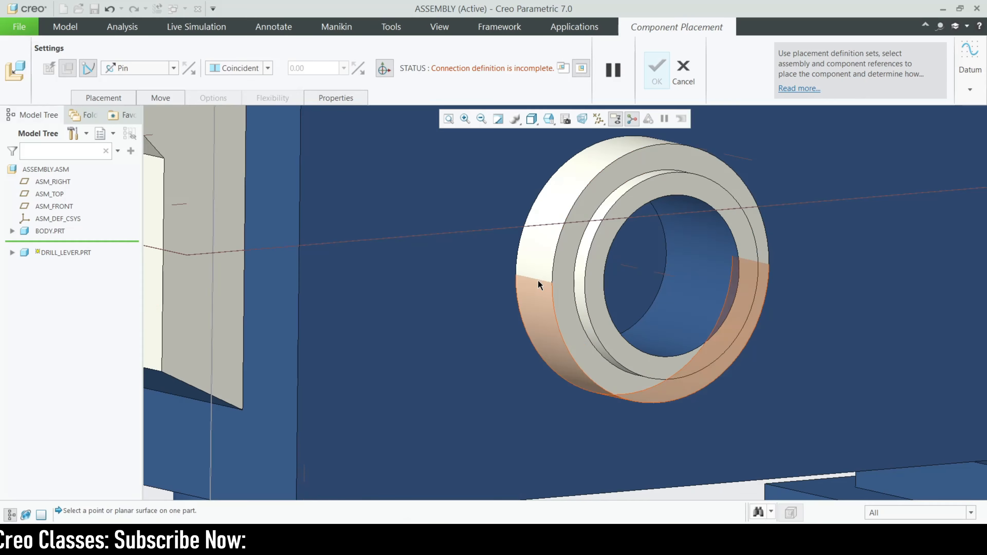
Try to match the lever hub's end face with the bore's inner face, and undo the pin definition
scroll(419, 275, "up", 4)
scroll(444, 267, "down", 2)
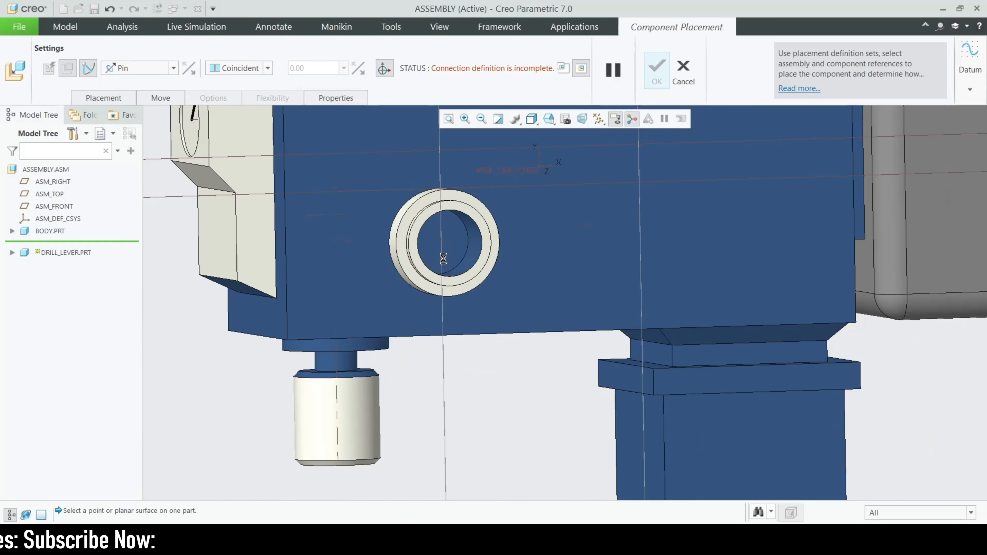
scroll(443, 259, "up", 5)
middle_click_drag(442, 258, 476, 313)
left_click(332, 249)
scroll(340, 277, "down", 5)
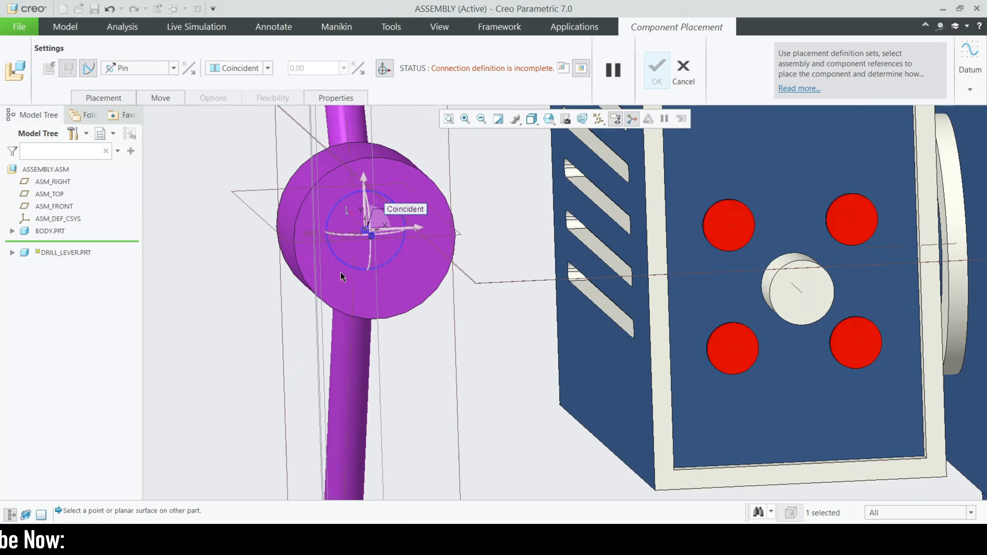
left_click(340, 276)
scroll(349, 272, "up", 5)
middle_click_drag(370, 272, 491, 313)
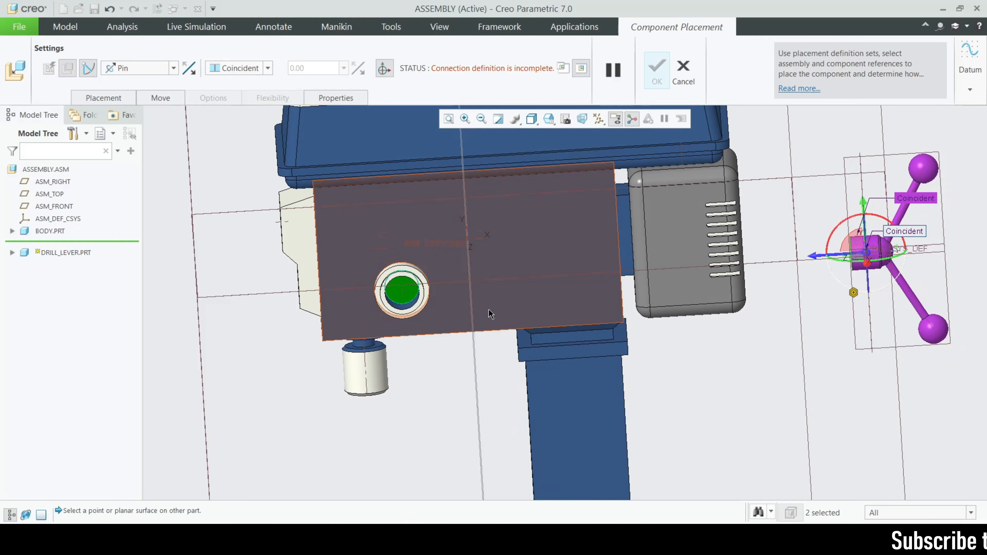
key("ctrl+z")
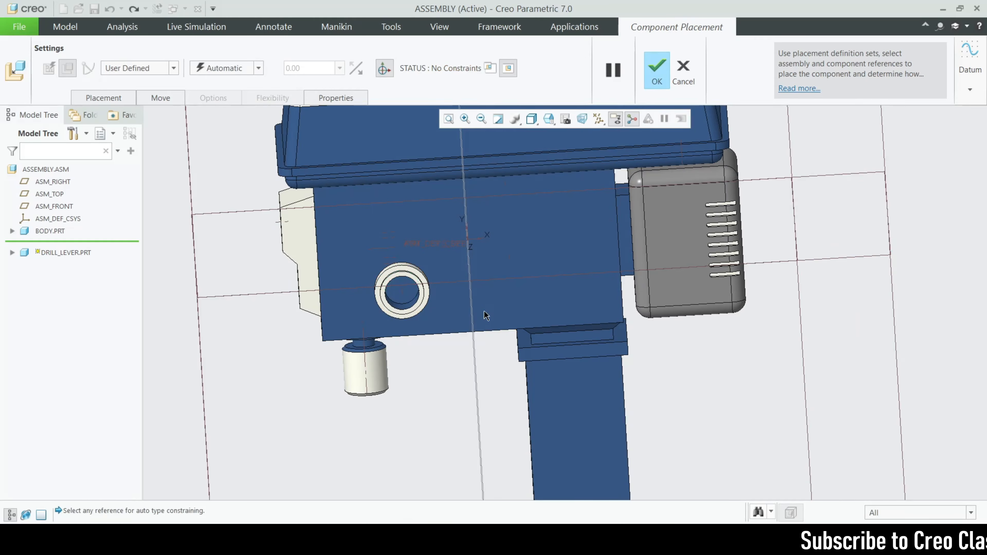
Set a Pin connection for the drill lever, turn its hub toward the machine head, and align the hub axis with the head's ringed bore
left_click(137, 74)
left_click(117, 100)
scroll(505, 294, "up", 5)
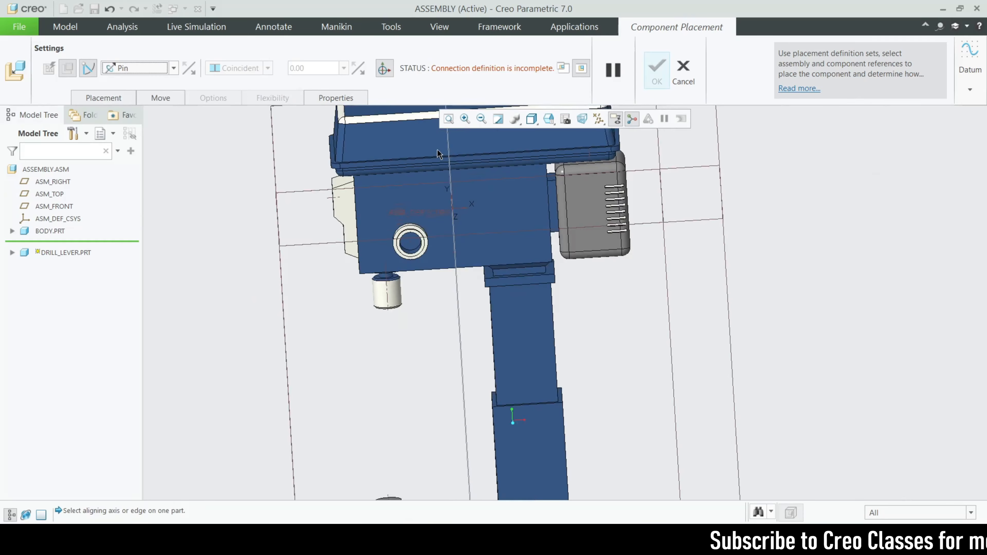
middle_click_drag(505, 294, 466, 241)
scroll(439, 217, "down", 5)
scroll(432, 175, "up", 2)
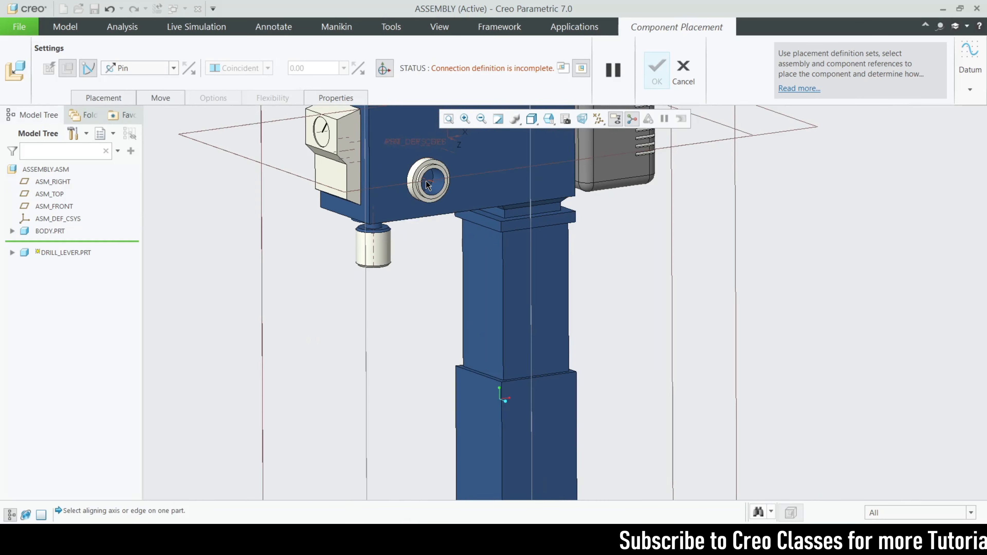
scroll(443, 185, "down", 6)
scroll(440, 190, "up", 6)
scroll(641, 465, "down", 4)
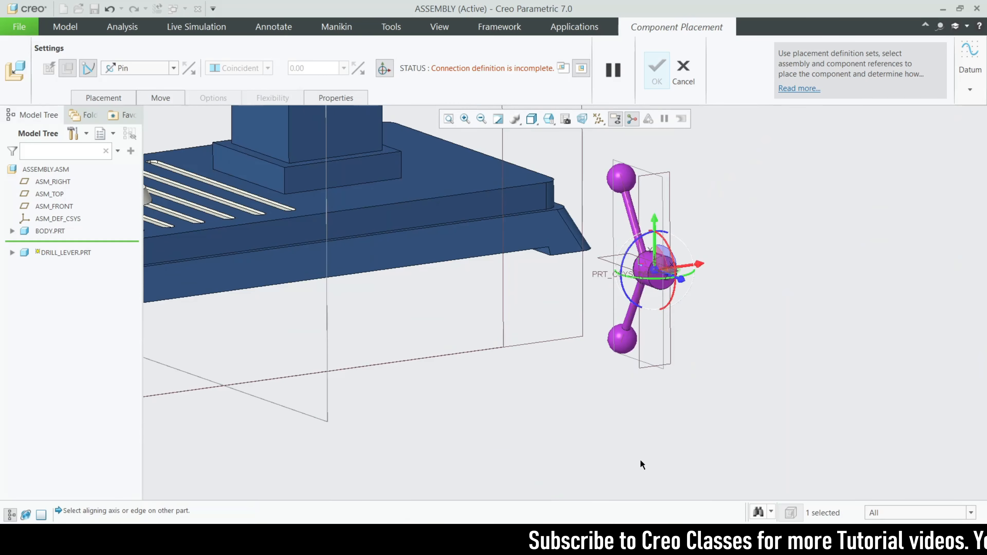
left_click_drag(632, 271, 716, 252)
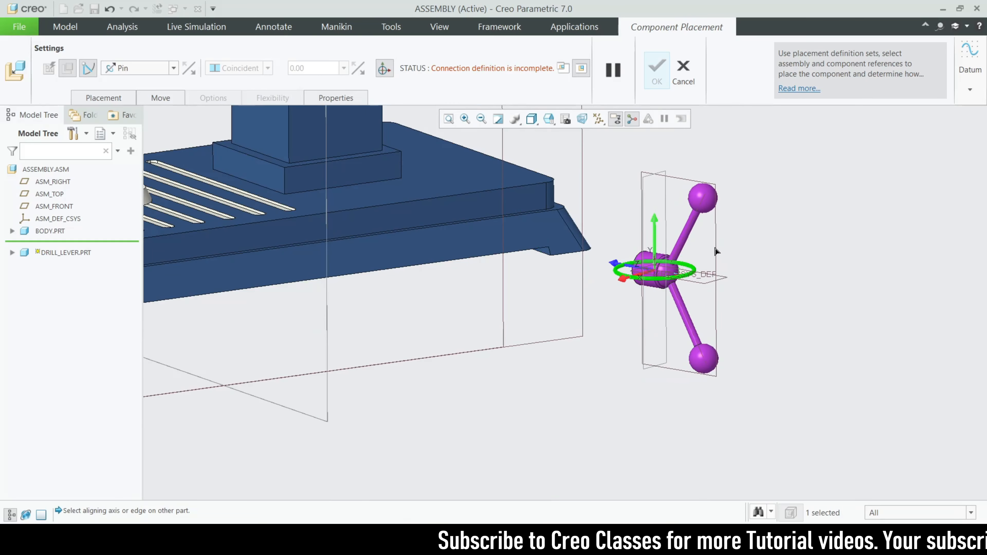
scroll(673, 280, "down", 5)
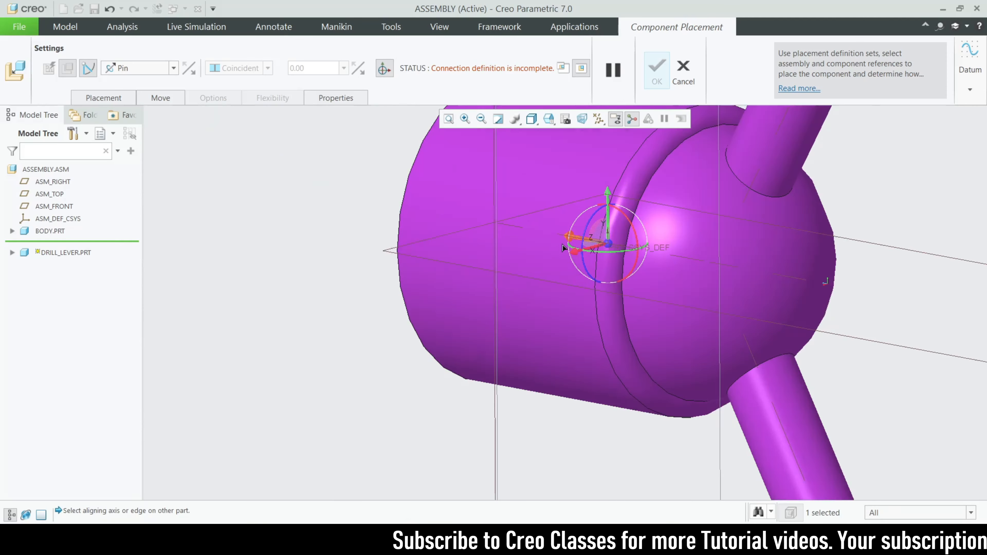
left_click(531, 233)
Make the lever hub's flat end face coincident with the bore's inner face and accept the pin placement
scroll(779, 352, "up", 6)
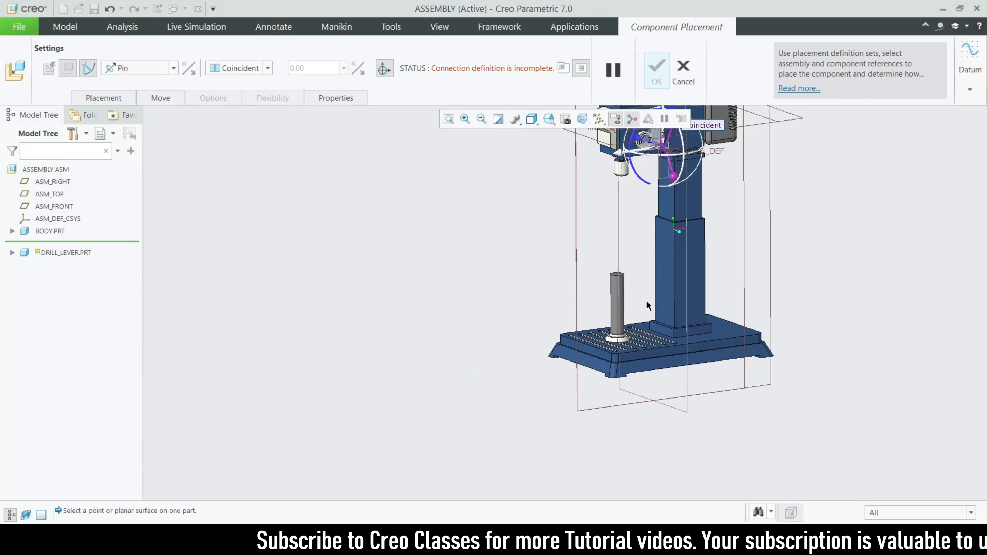
scroll(649, 210, "down", 5)
left_click_drag(645, 220, 777, 268)
scroll(609, 218, "down", 3)
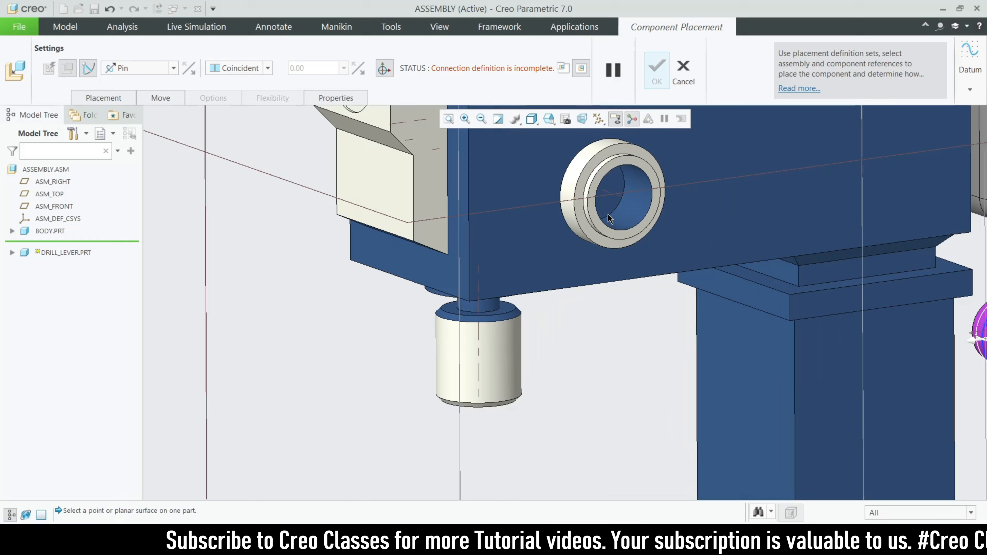
scroll(456, 268, "up", 3)
middle_click_drag(505, 281, 753, 304)
scroll(753, 304, "up", 3)
scroll(688, 314, "down", 6)
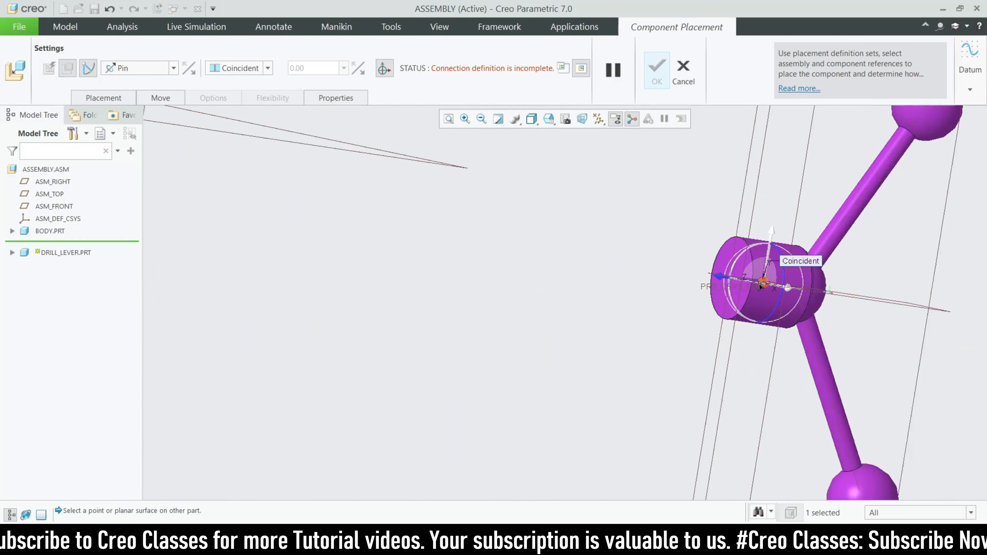
left_click(695, 317)
scroll(738, 334, "up", 4)
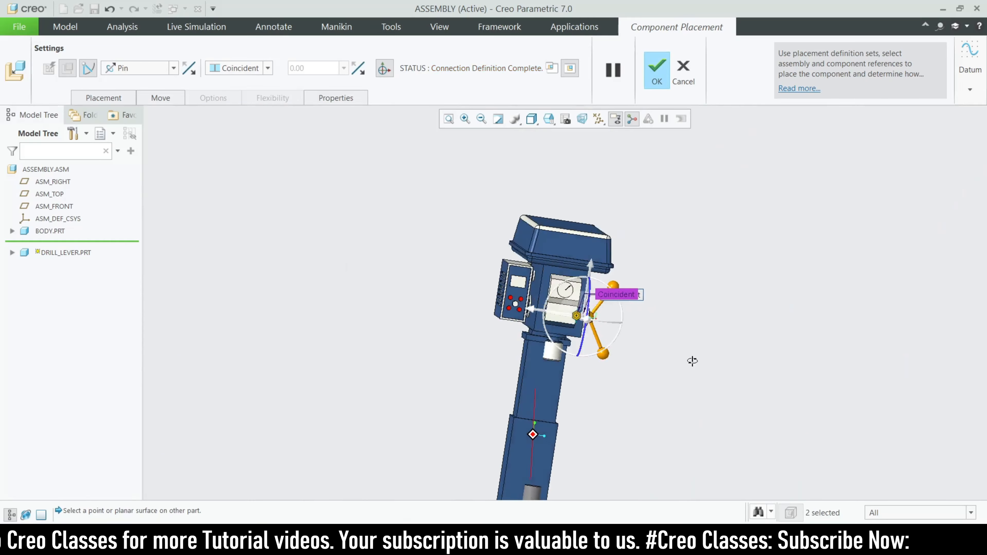
scroll(500, 259, "down", 5)
left_click_drag(498, 257, 554, 248)
left_click(657, 78)
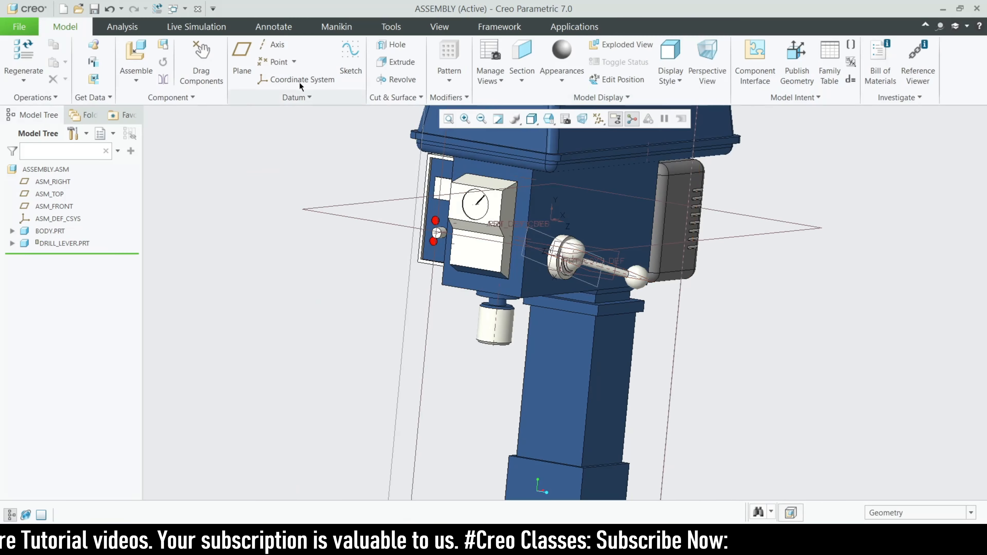
Rotate the drill lever about its pin with Drag Components until its arms point upward and downward, and finish dragging
left_click(213, 58)
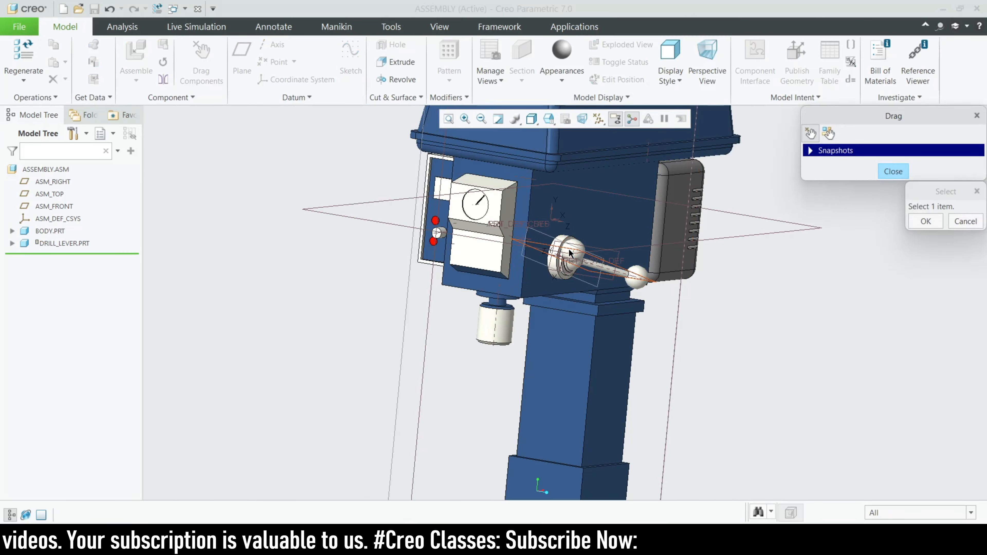
scroll(570, 254, "down", 5)
left_click(575, 260)
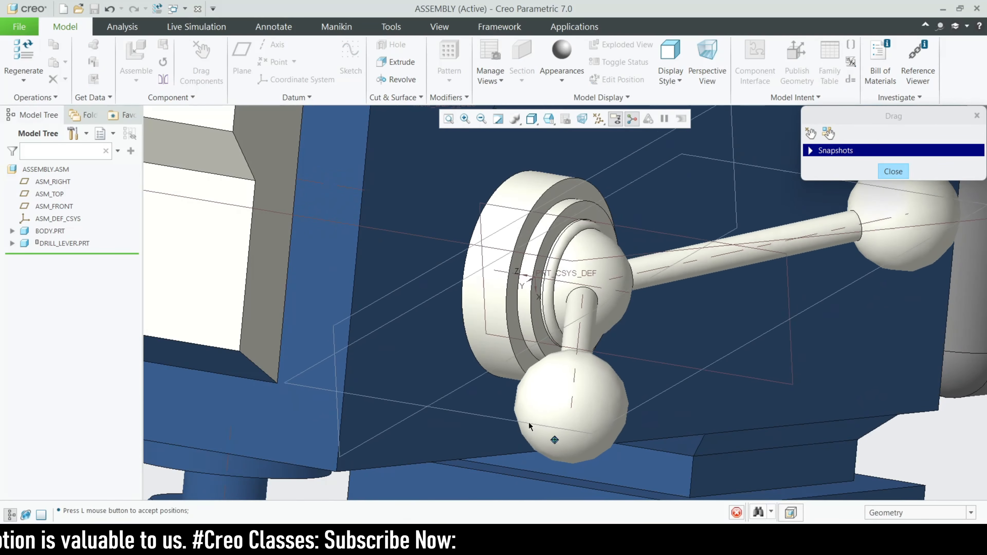
scroll(529, 426, "up", 5)
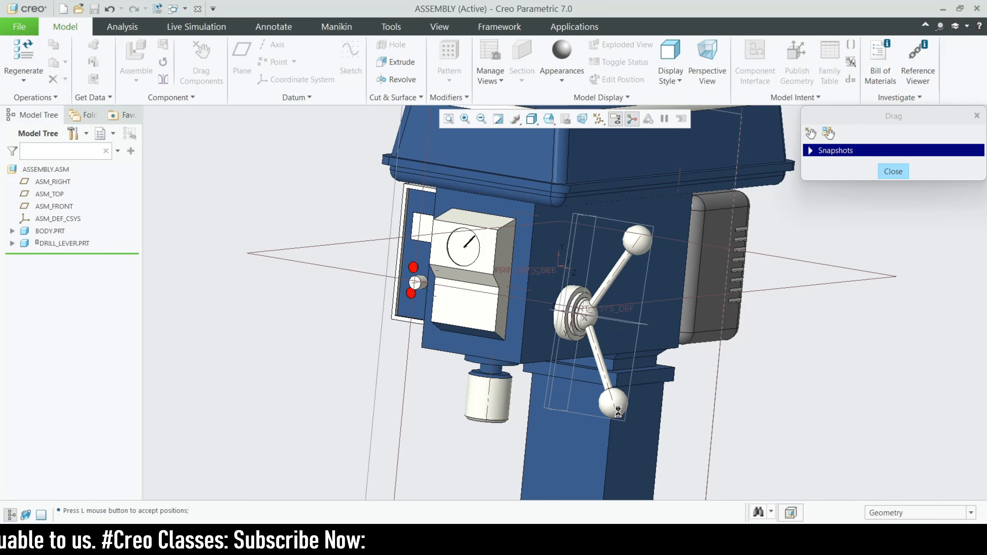
left_click(618, 411)
middle_click_drag(894, 354, 874, 352)
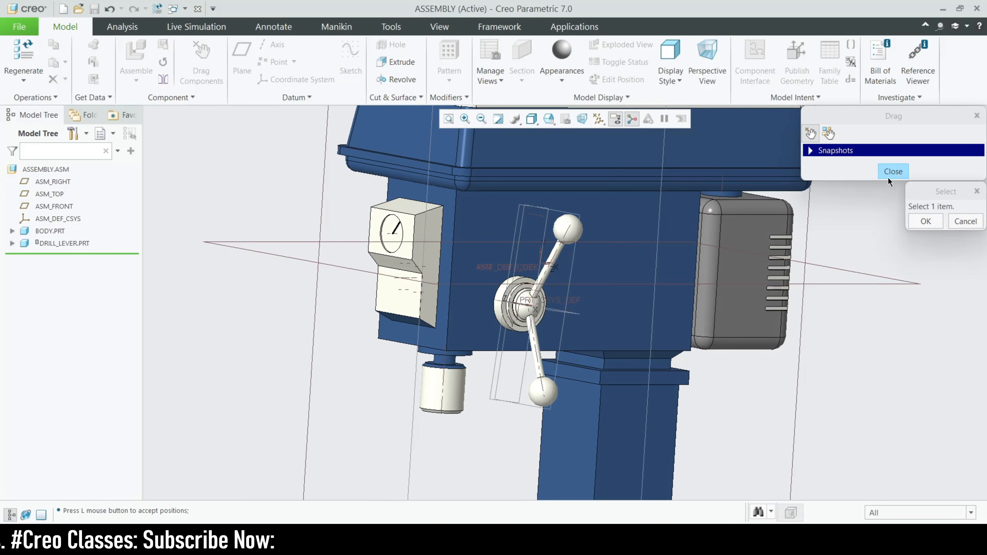
left_click(888, 169)
Insert knee.prt into the assembly and set its connection type to Slider
scroll(899, 225, "up", 4)
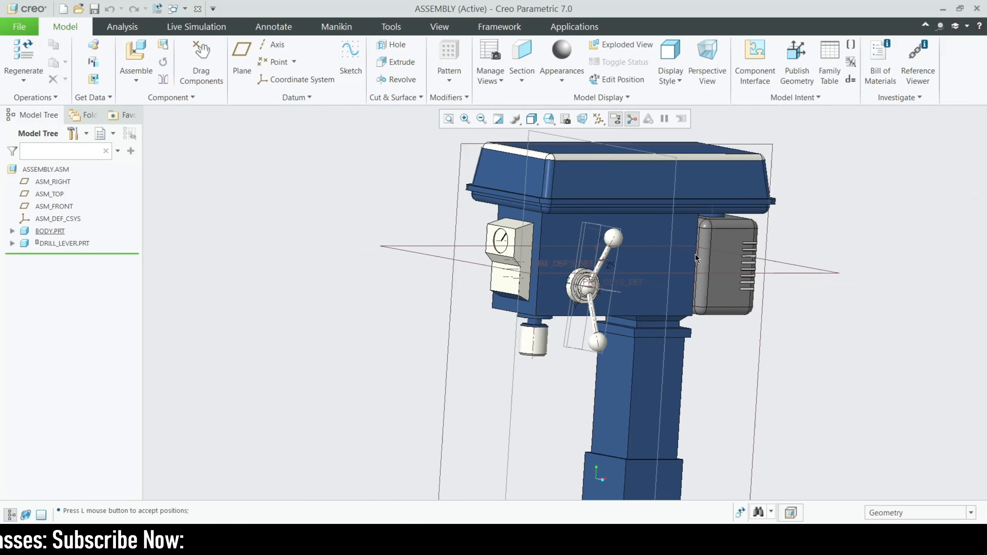
middle_click_drag(681, 314, 639, 375)
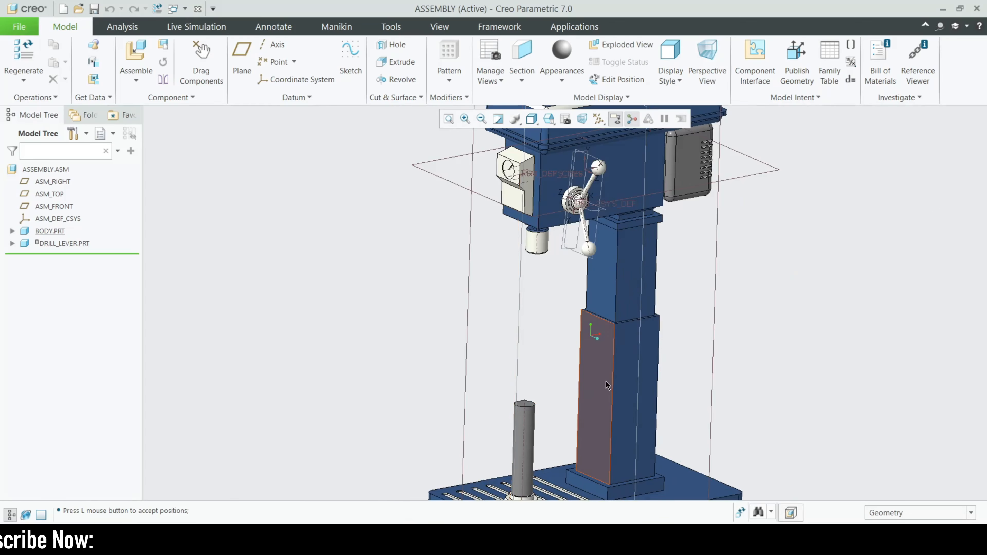
left_click(137, 74)
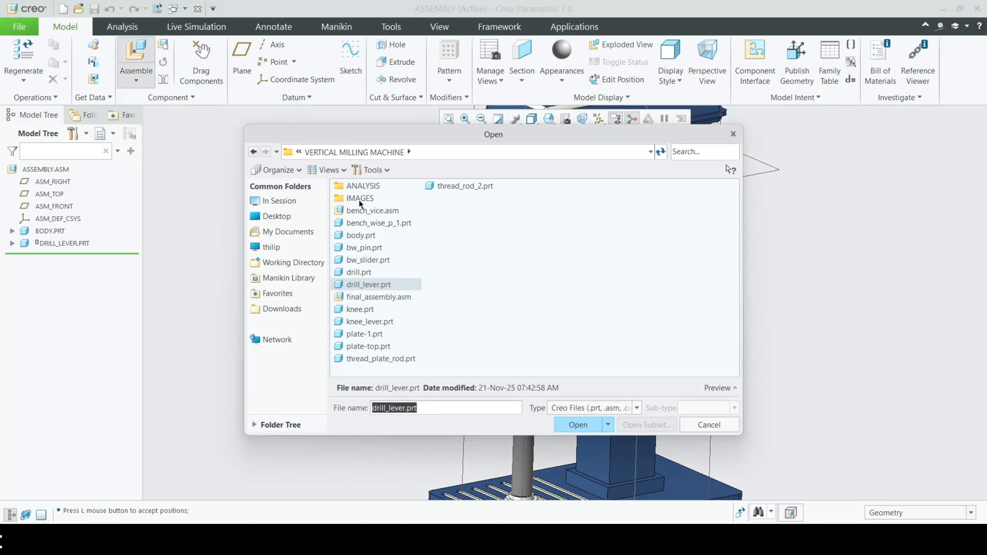
double_click(354, 310)
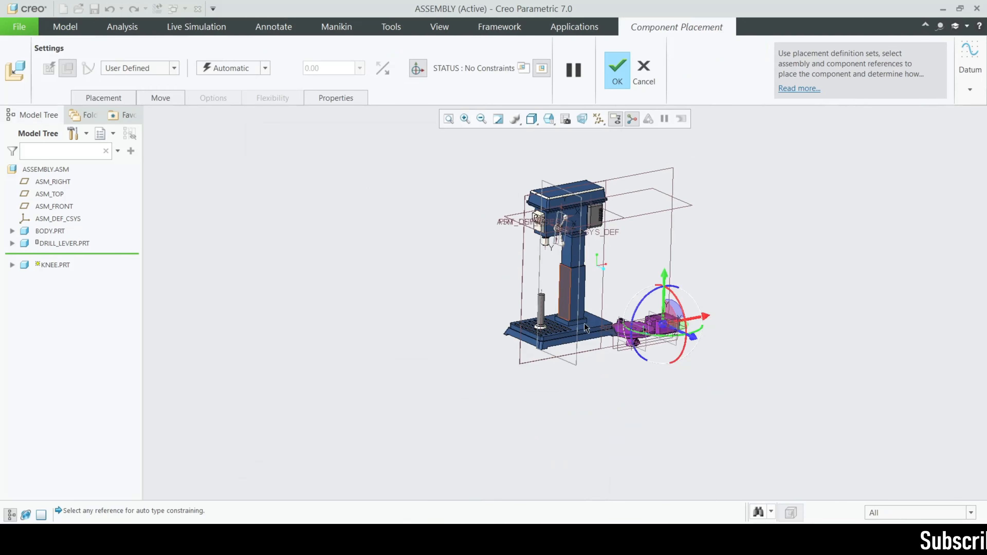
scroll(598, 305, "down", 5)
left_click(129, 70)
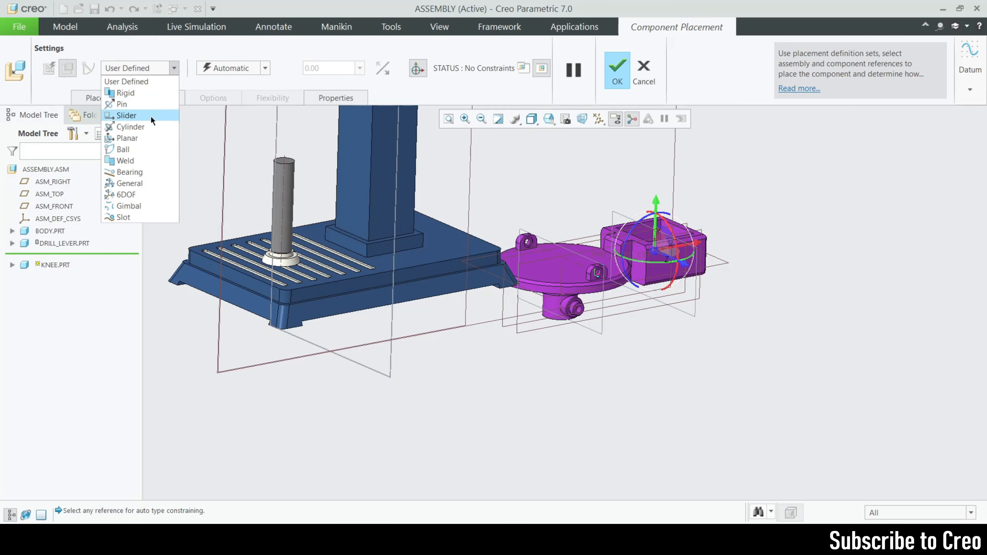
left_click(128, 115)
Align the column's lower-section vertical edge with the matching inner corner edge of the knee's rectangular opening as the slider axis
middle_click_drag(427, 280, 385, 352)
scroll(385, 353, "up", 4)
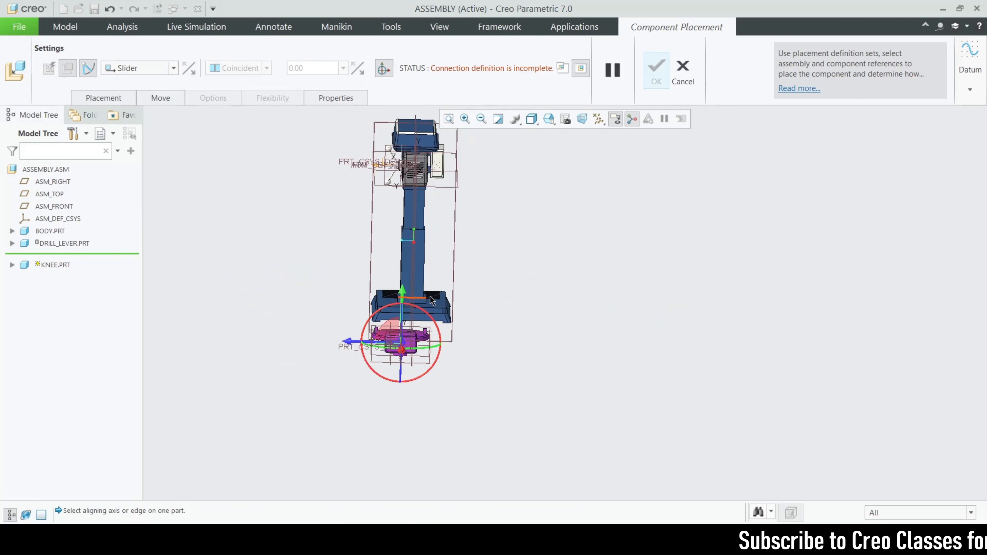
middle_click_drag(505, 329, 453, 311)
scroll(402, 269, "down", 3)
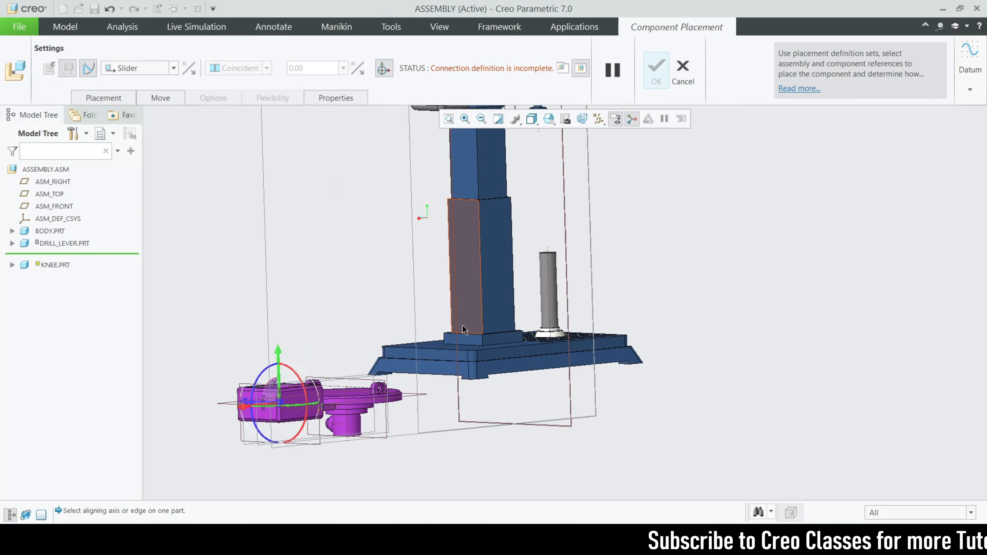
middle_click_drag(406, 368, 425, 424)
scroll(424, 221, "down", 4)
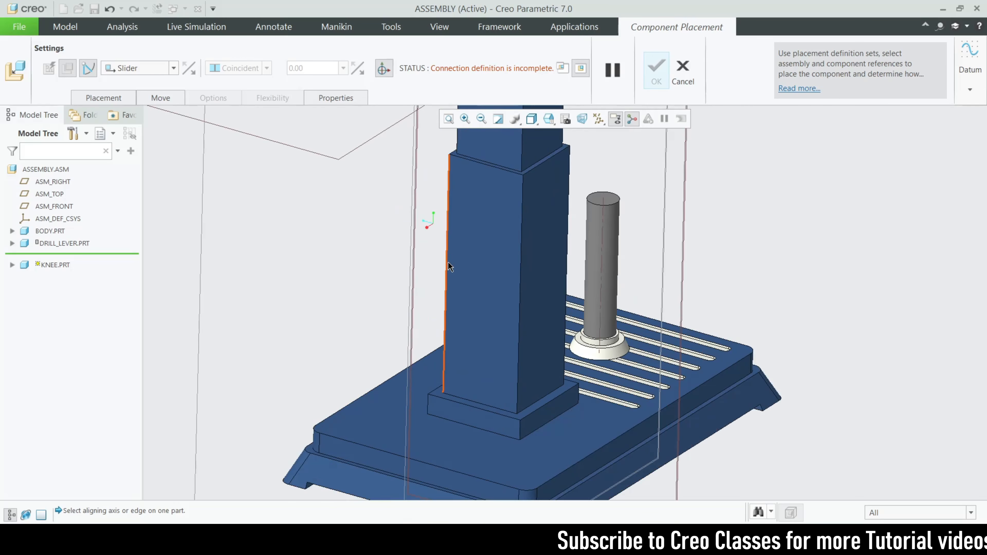
left_click(449, 266)
middle_click_drag(449, 266, 369, 342)
scroll(342, 307, "down", 6)
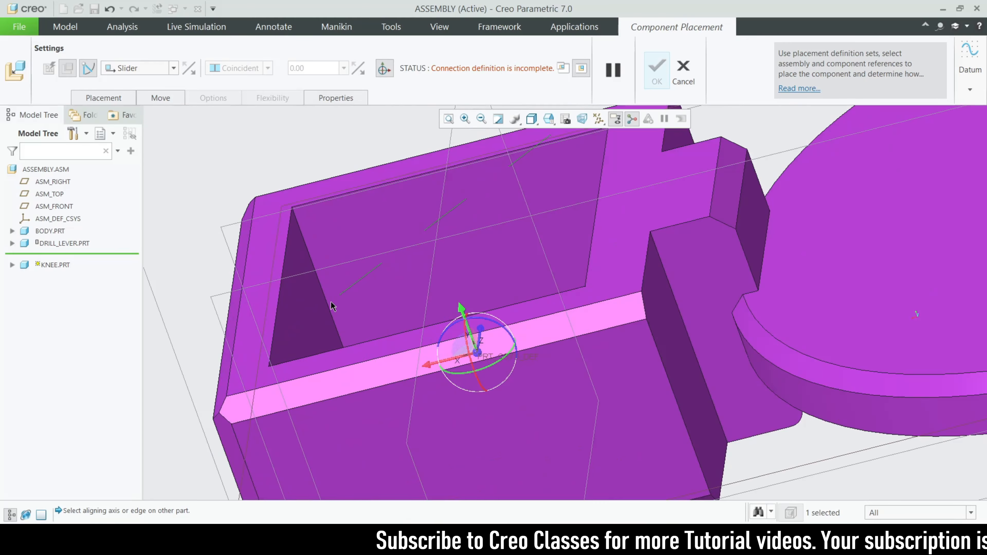
left_click(328, 302)
Raise the knee along the column and pair its outer side face with the column's side face as the rotation reference
scroll(324, 288, "up", 5)
mouse_move(626, 332)
middle_mouse_down()
mouse_move(638, 327)
mouse_move(618, 328)
middle_mouse_up()
scroll(617, 328, "up", 2)
scroll(579, 300, "down", 3)
left_click_drag(574, 315, 554, 220)
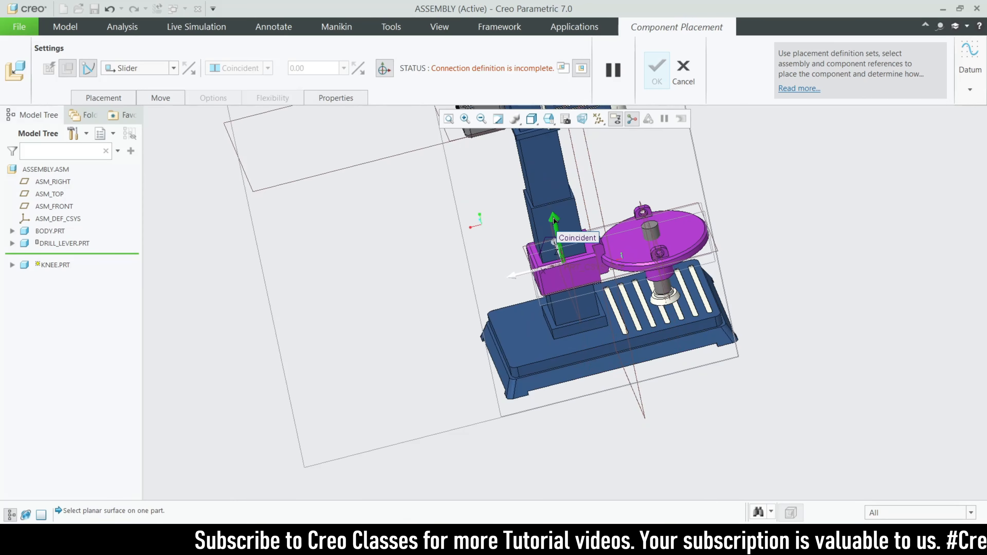
middle_click_drag(559, 300, 417, 305)
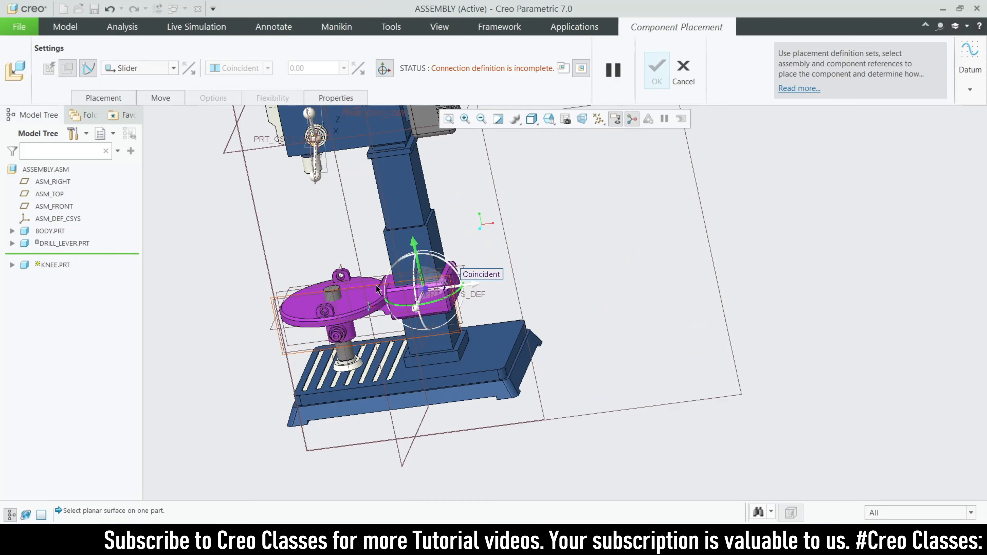
scroll(417, 305, "down", 4)
left_click(413, 198)
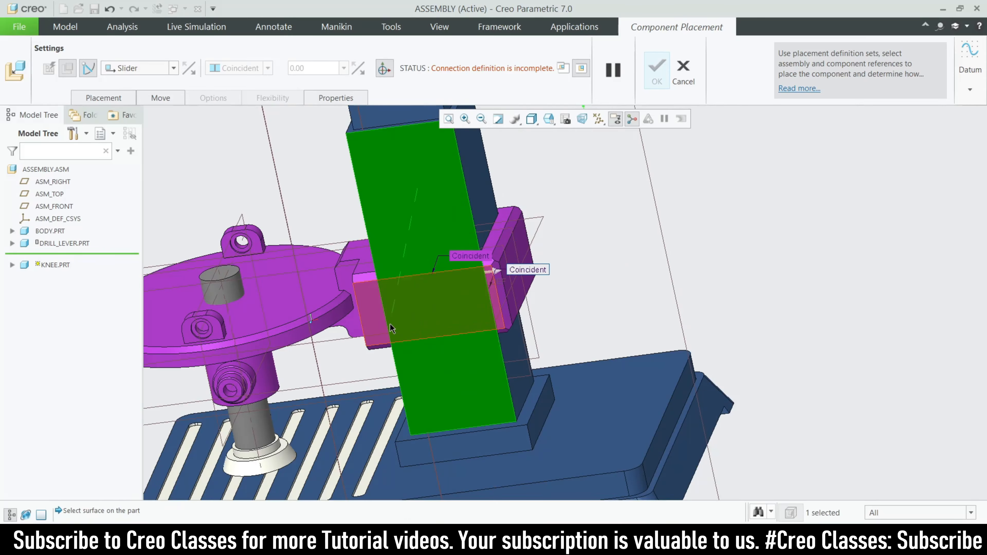
scroll(379, 326, "down", 3)
left_click(339, 323)
scroll(657, 365, "up", 6)
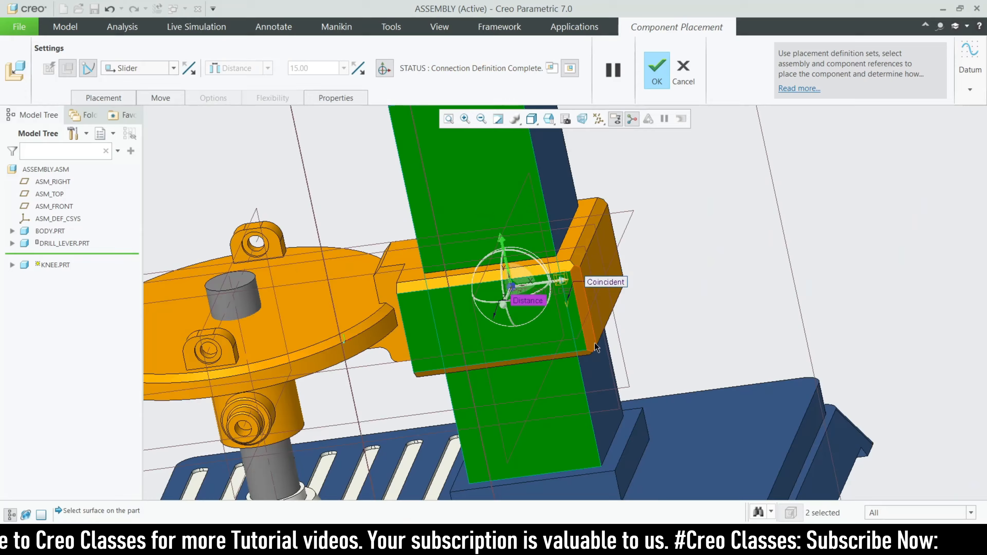
Slide the knee higher on the column, review its slider definition, and accept the placement
scroll(646, 320, "down", 3)
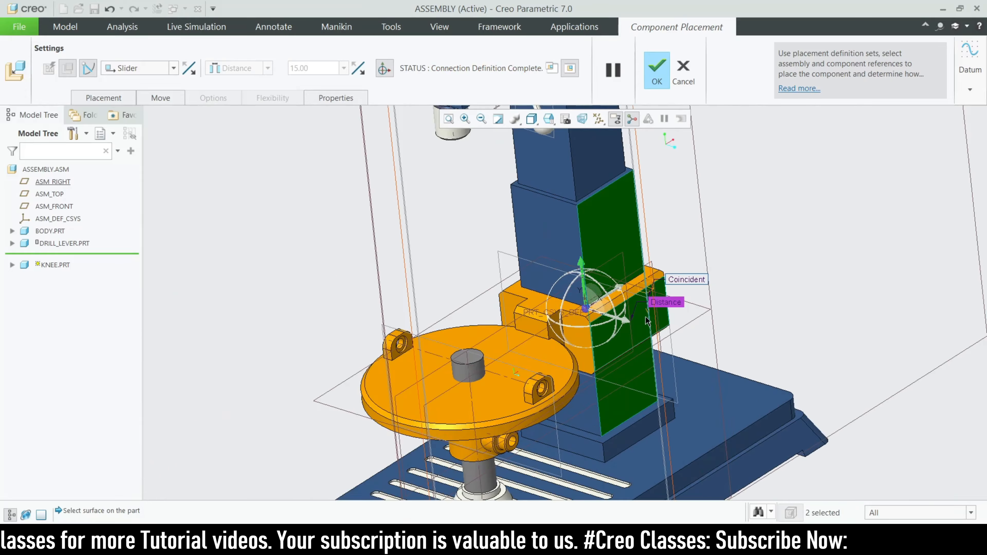
left_click_drag(579, 274, 543, 301)
left_click(112, 98)
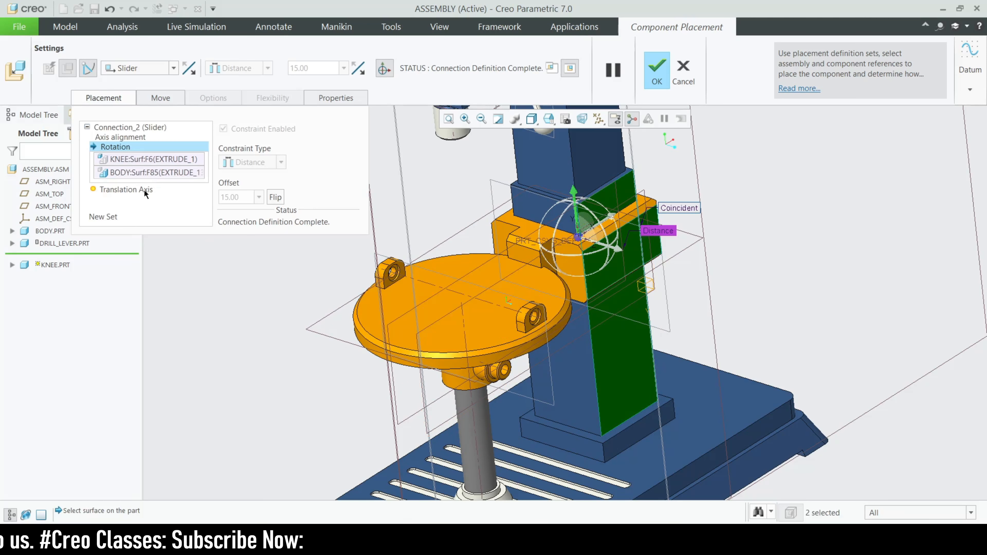
left_click(657, 69)
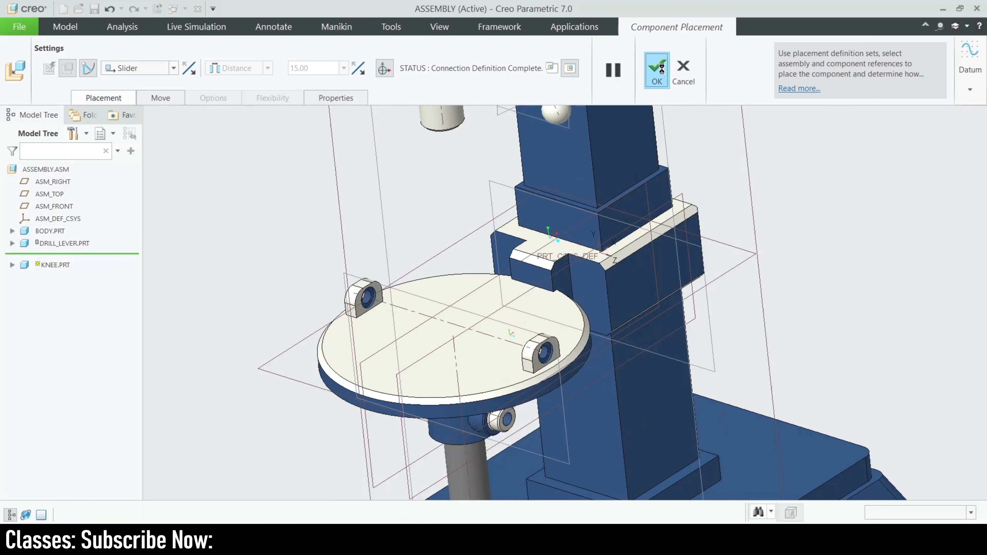
Create a planar section along the vertical datum plane that cuts lengthwise through the column, table and base
scroll(731, 229, "down", 3)
middle_click_drag(731, 229, 672, 241)
key("ctrl+d")
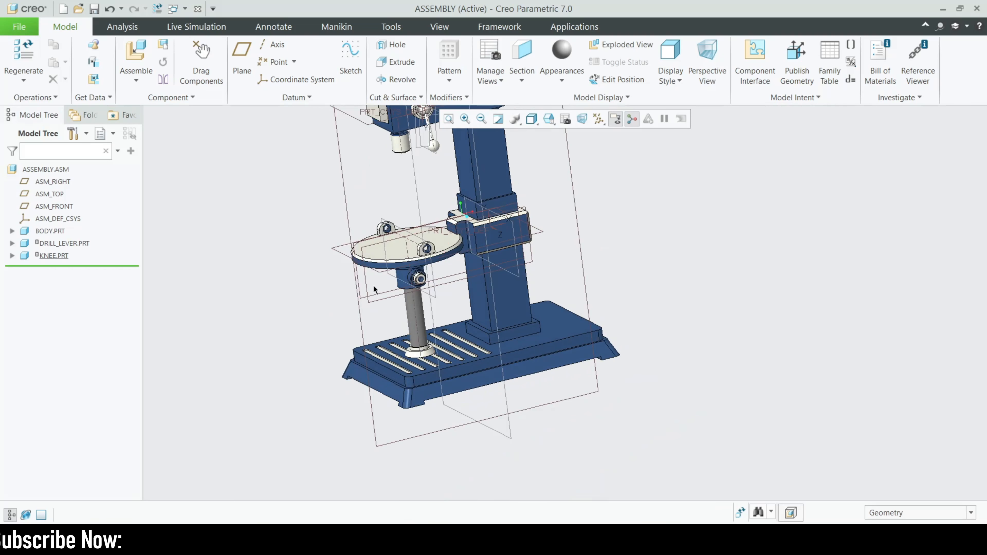
left_click(523, 82)
left_click(531, 97)
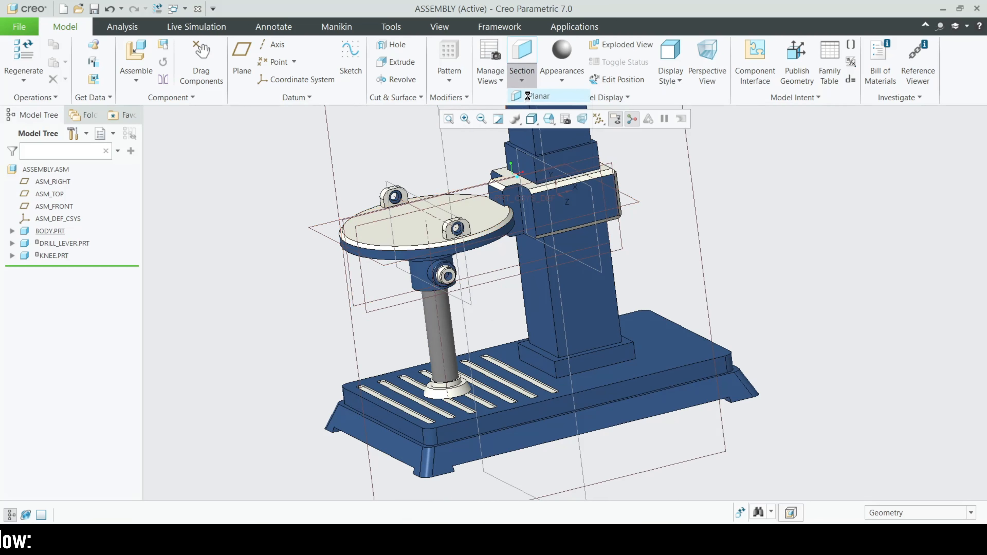
middle_click_drag(332, 302, 391, 265)
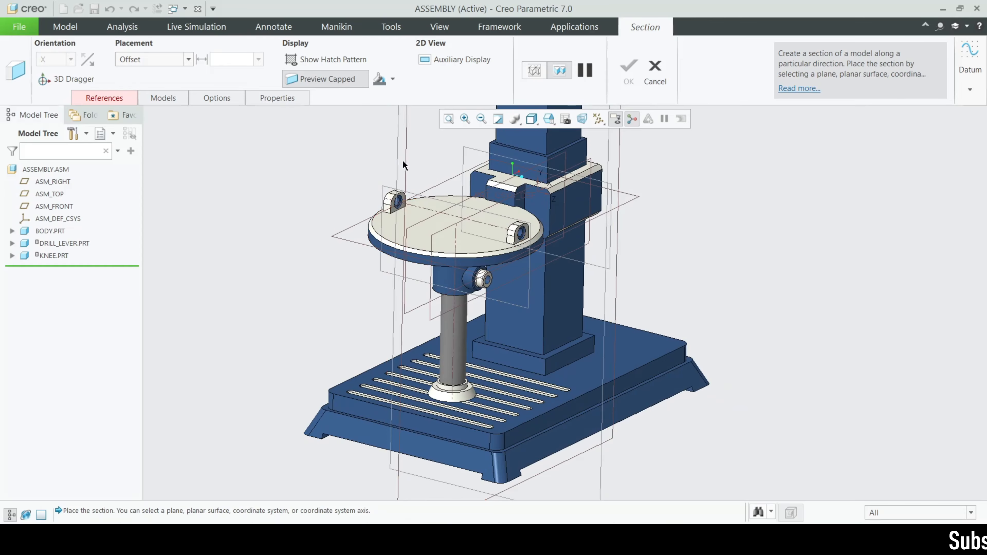
middle_click_drag(414, 224, 461, 204)
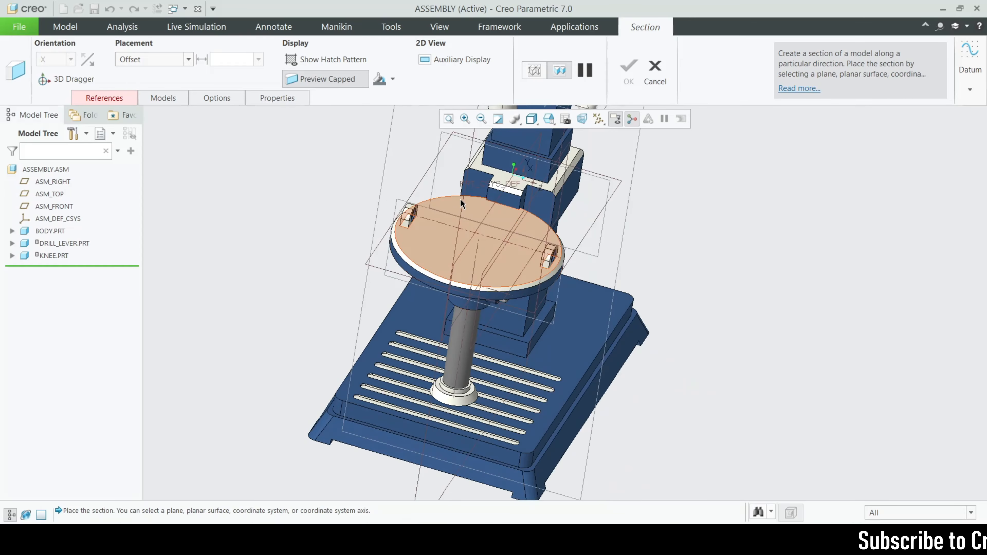
scroll(475, 379, "up", 5)
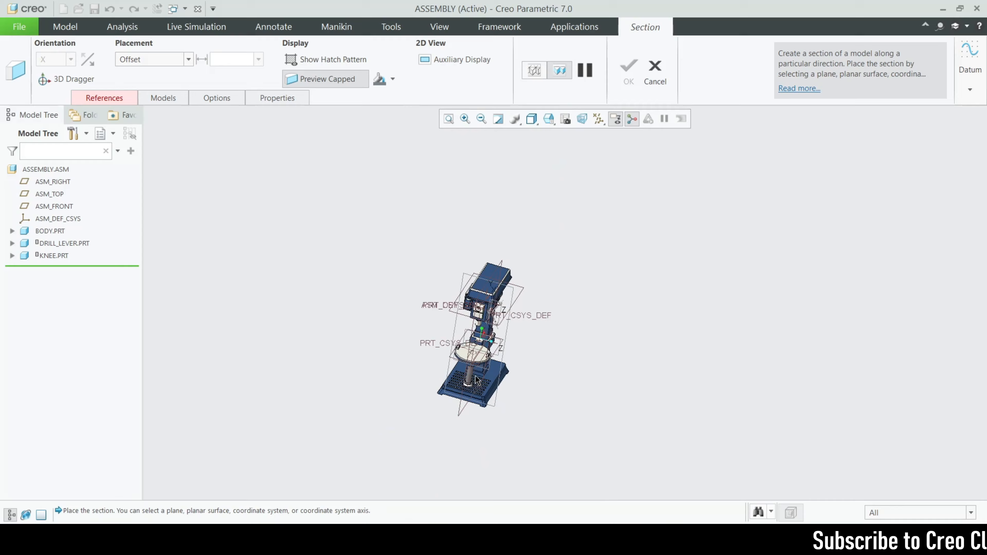
left_click(459, 412)
scroll(473, 400, "down", 4)
left_click(626, 76)
left_click(669, 337)
Reopen the knee's placement definition and orient the sectioned assembly to the FRONT view
middle_click_drag(669, 336, 617, 331)
scroll(466, 308, "down", 4)
left_click(58, 255)
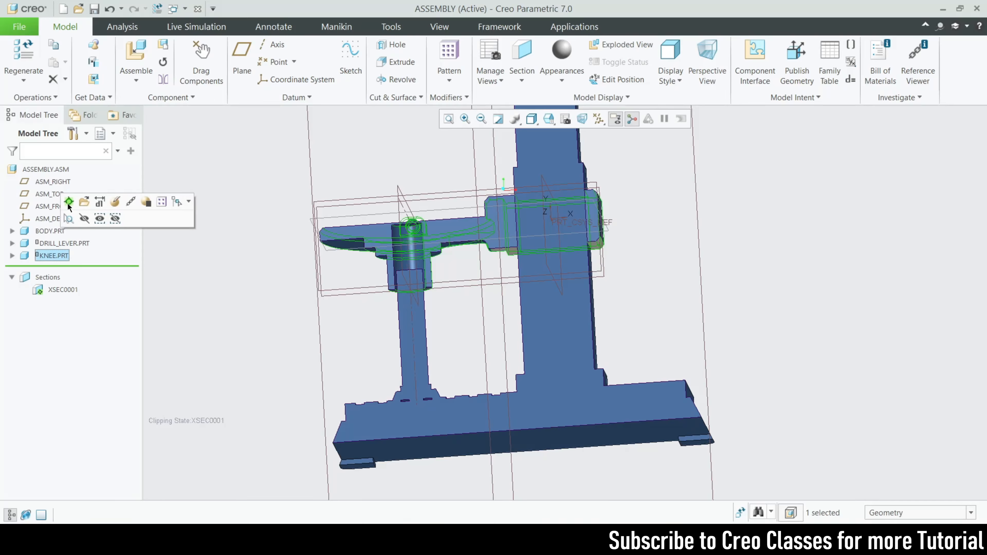
left_click(92, 203)
left_click(549, 118)
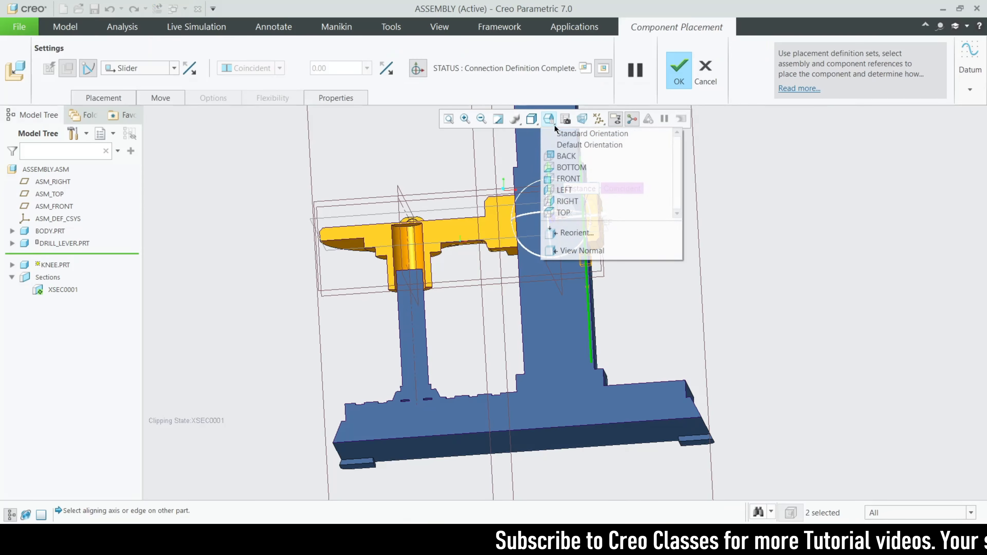
left_click(568, 180)
scroll(535, 348, "up", 3)
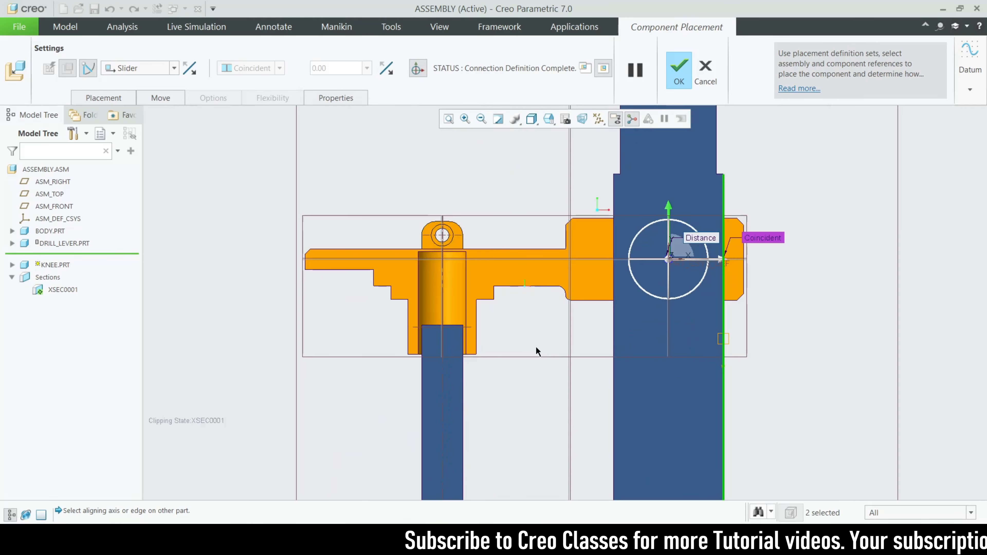
Set the slider's translation axis references to the knee's top face and the ledge face atop the column's lower section
left_click(126, 99)
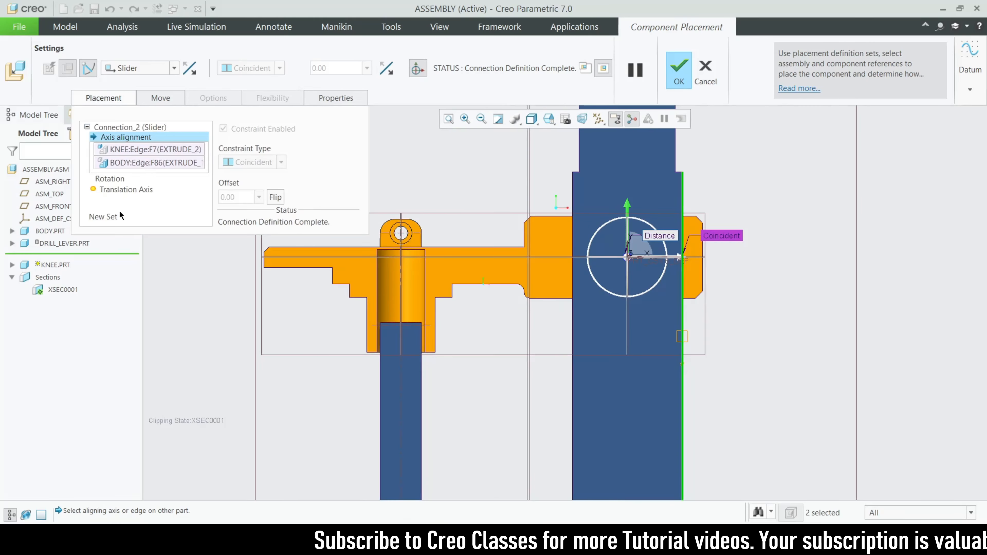
left_click(121, 191)
middle_click_drag(479, 231, 489, 265)
scroll(555, 159, "up", 4)
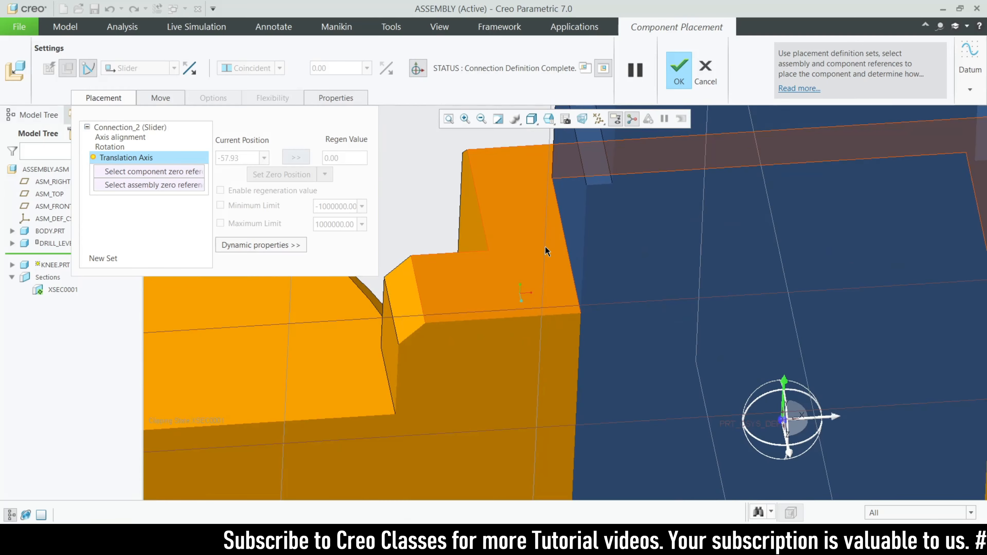
left_click(546, 251)
scroll(575, 287, "down", 3)
left_click(589, 224)
scroll(588, 225, "down", 3)
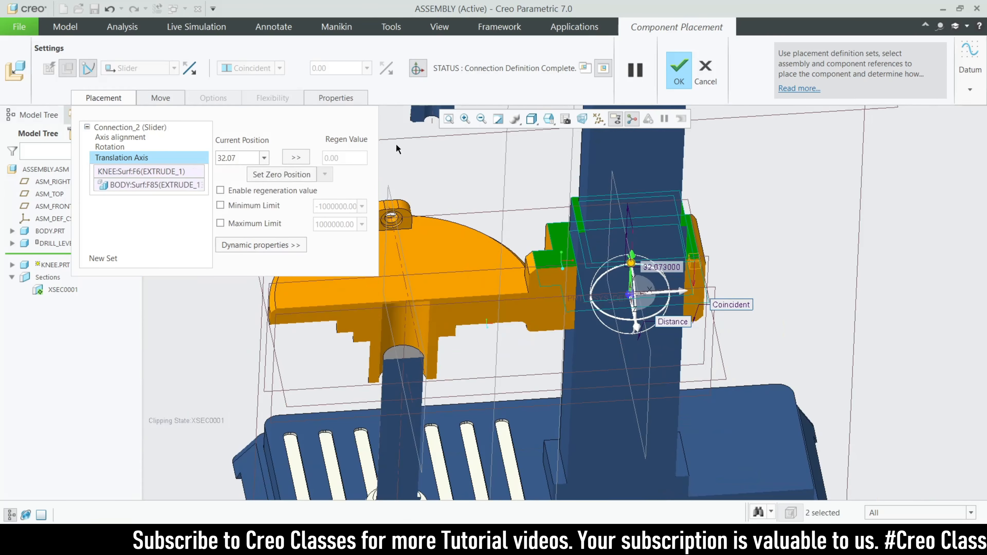
In the FRONT view, lower the knee to about 80 and set the translation axis maximum limit to 80
left_click(548, 119)
left_click(563, 181)
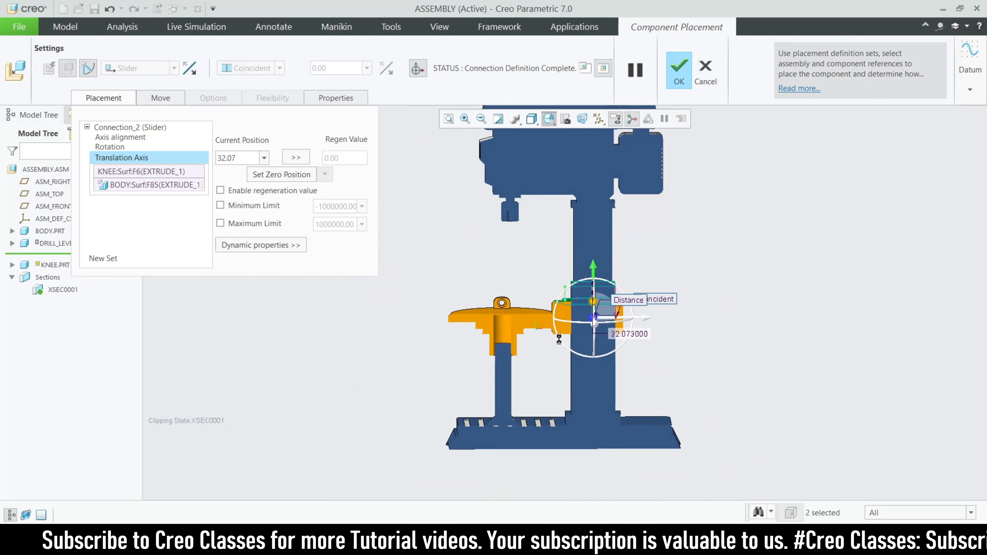
scroll(588, 344, "up", 3)
left_click_drag(590, 249, 600, 310)
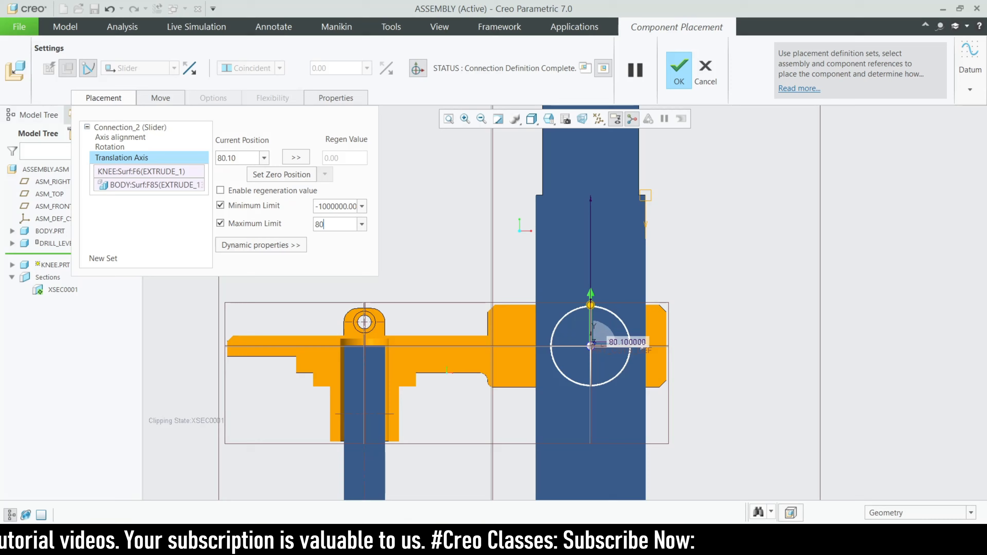
Raise the knee to about 19 below the column ledge and set the translation axis minimum limit to 20
left_click_drag(592, 316, 614, 222)
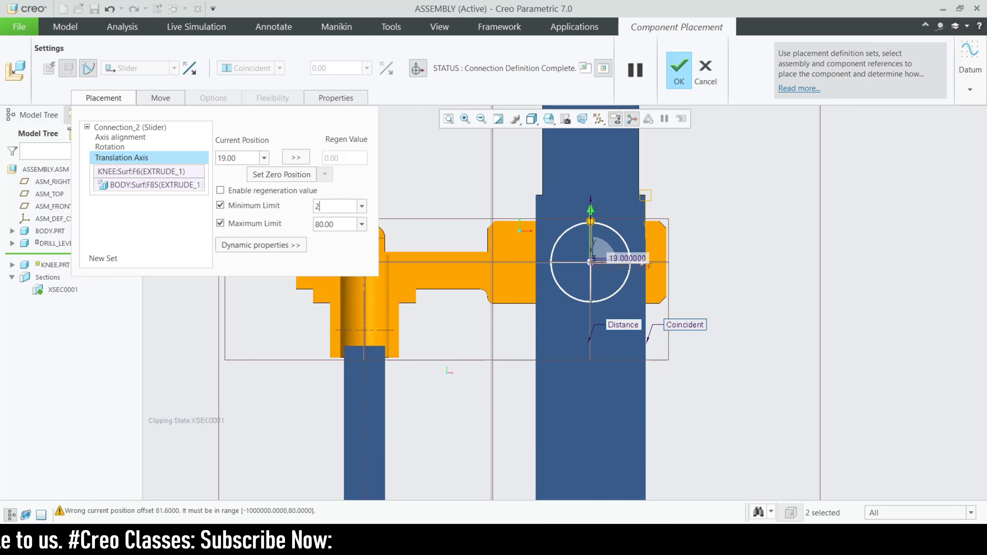
type("0")
key("Return")
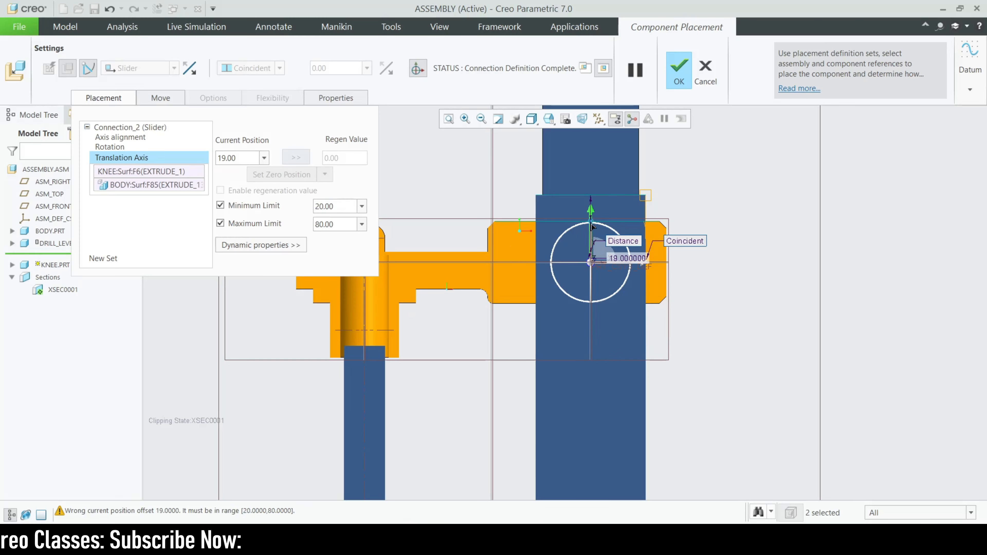
Slide the knee down and back up to check its 20 to 80 travel limits, and accept the placement
left_click_drag(592, 226, 591, 412)
left_click_drag(601, 330, 622, 171)
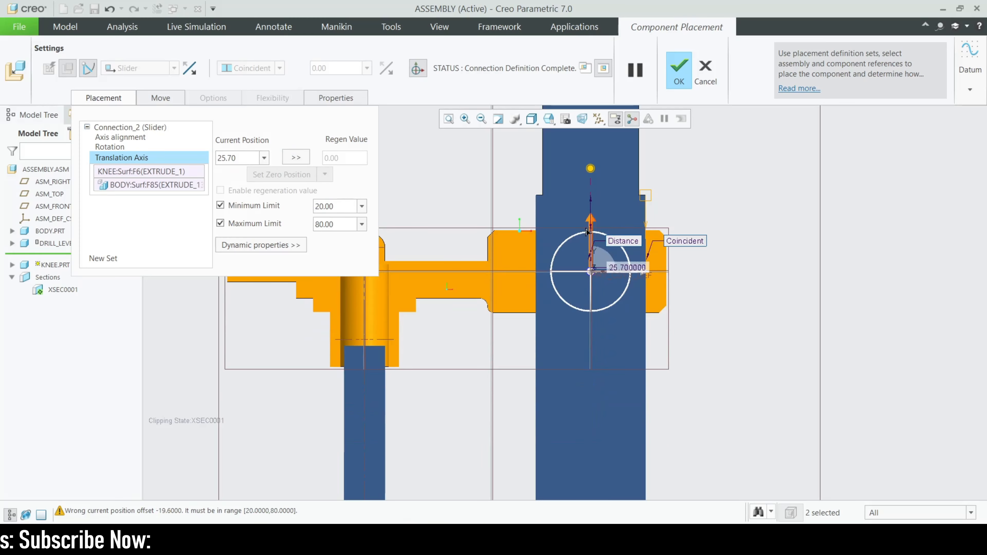
left_click(677, 69)
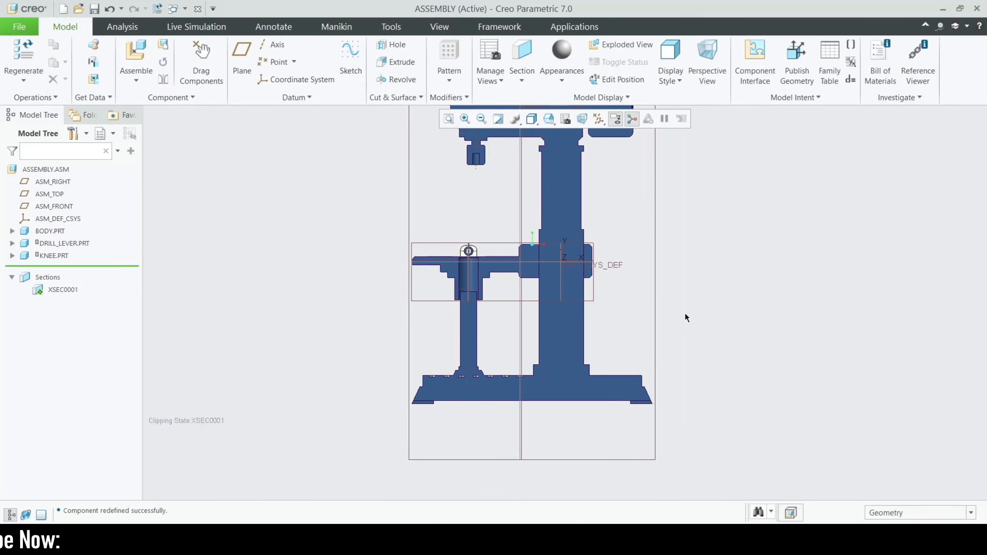
Deactivate the XSEC0001 cross section so the whole machine is displayed
left_click(51, 291)
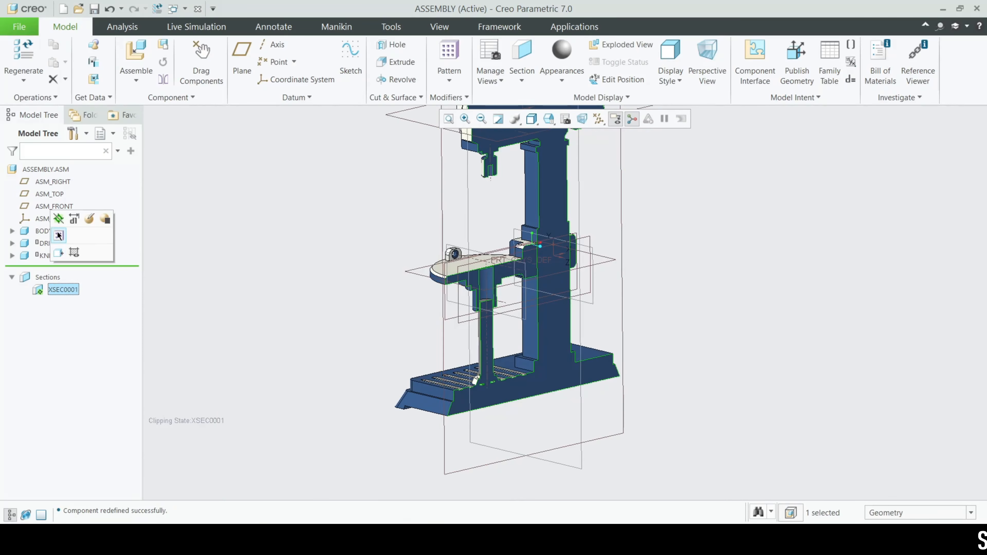
left_click(57, 222)
middle_click_drag(590, 321, 570, 325)
scroll(452, 300, "up", 2)
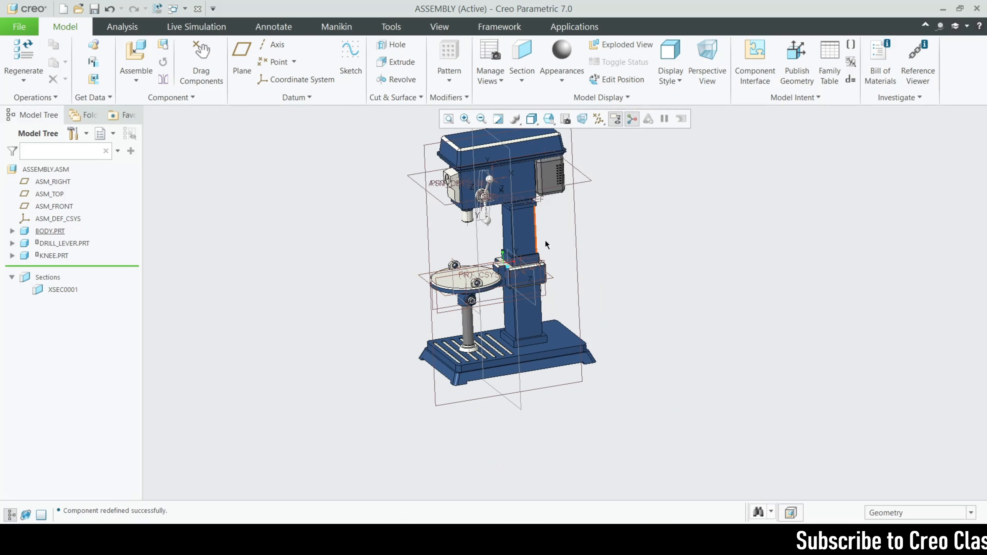
Insert knee_lever.prt into the assembly and set its connection type to Pin
scroll(546, 240, "down", 3)
middle_click_drag(500, 323, 514, 333)
scroll(390, 394, "down", 4)
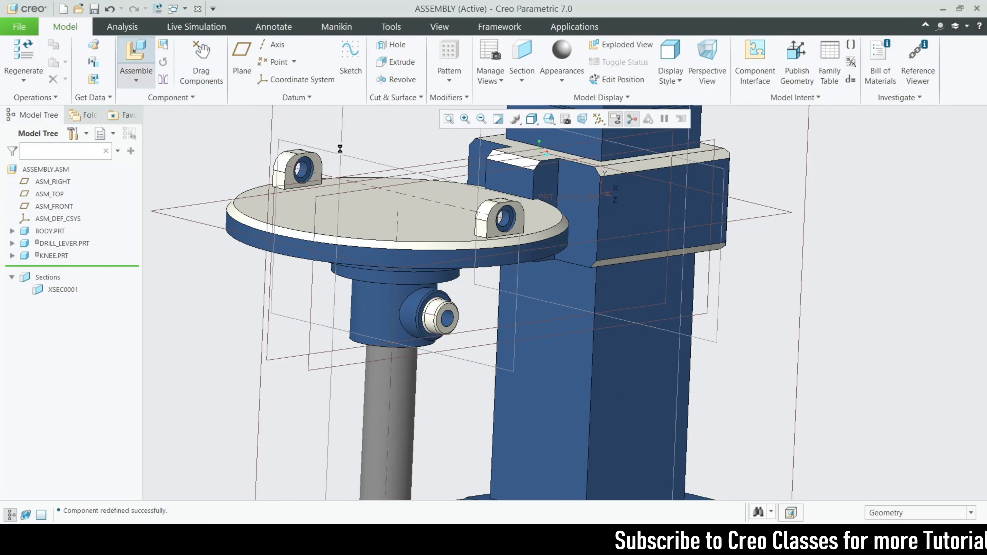
double_click(367, 322)
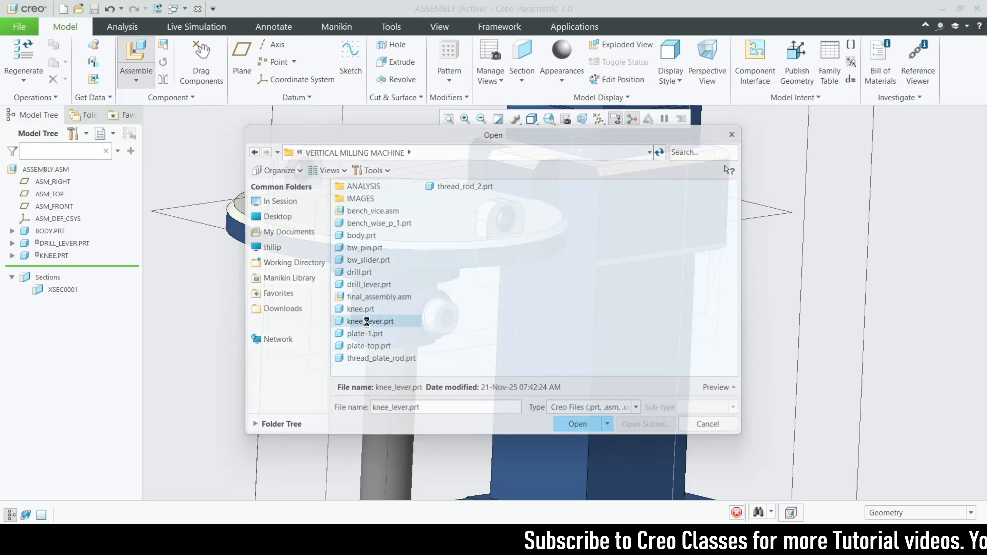
left_click(177, 68)
left_click(137, 103)
scroll(483, 165, "up", 6)
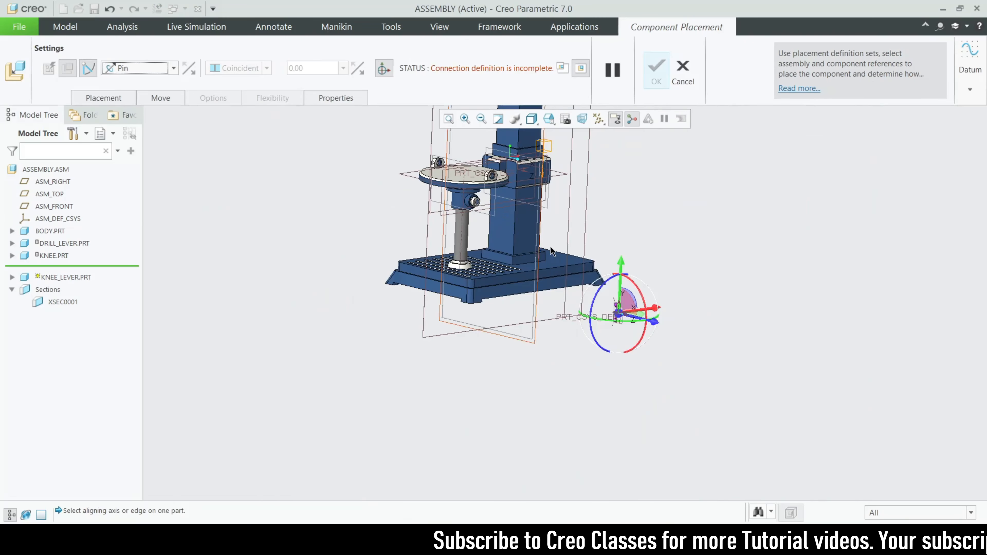
Align the knee lever's cylindrical hub axis with the axis of the side boss under the knee's round table
scroll(651, 325, "down", 3)
middle_click_drag(651, 324, 538, 260, "shift")
scroll(470, 224, "down", 6)
left_click_drag(471, 248, 480, 308)
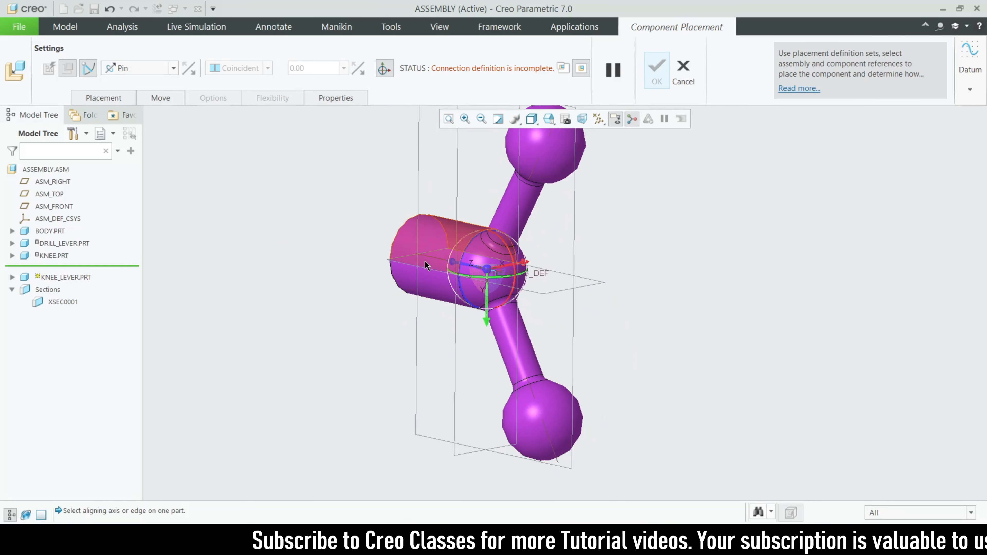
left_click(425, 258)
scroll(685, 378, "up", 8)
scroll(543, 364, "up", 3)
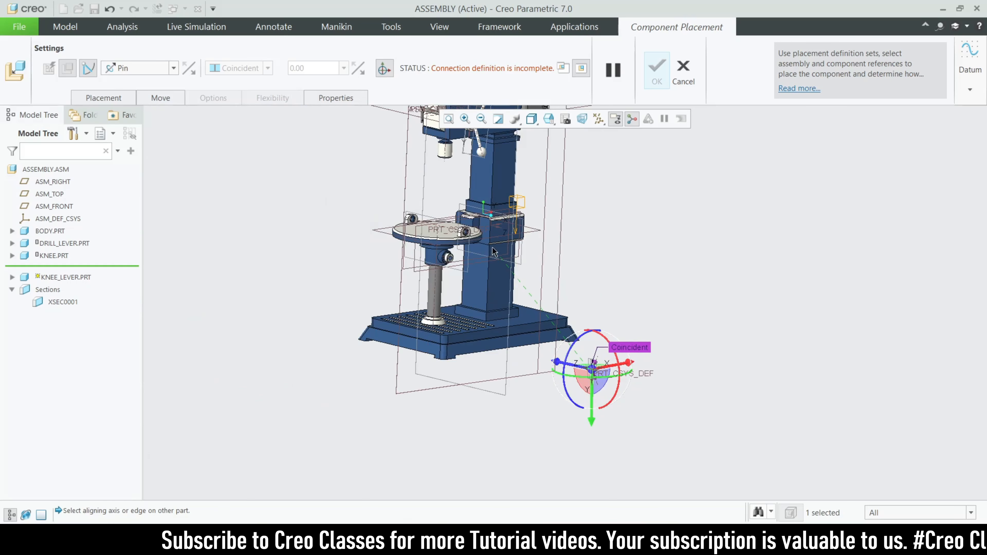
scroll(461, 230, "down", 6)
scroll(341, 365, "down", 3)
left_click(318, 391)
Make the knee lever hub's flat end face coincident with the seating face in the knee's side boss, and accept the placement
scroll(342, 349, "up", 4)
middle_click_drag(343, 349, 246, 344)
scroll(233, 340, "down", 1)
middle_click_drag(191, 332, 167, 348)
scroll(165, 348, "up", 5)
scroll(390, 370, "down", 3)
scroll(278, 342, "down", 6)
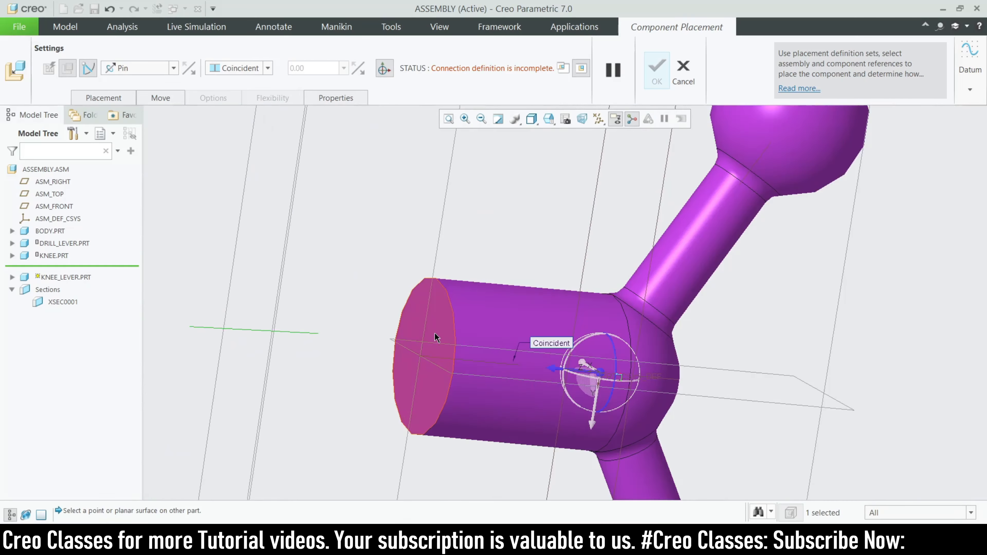
left_click(441, 326)
scroll(595, 317, "up", 8)
middle_click_drag(713, 369, 491, 360)
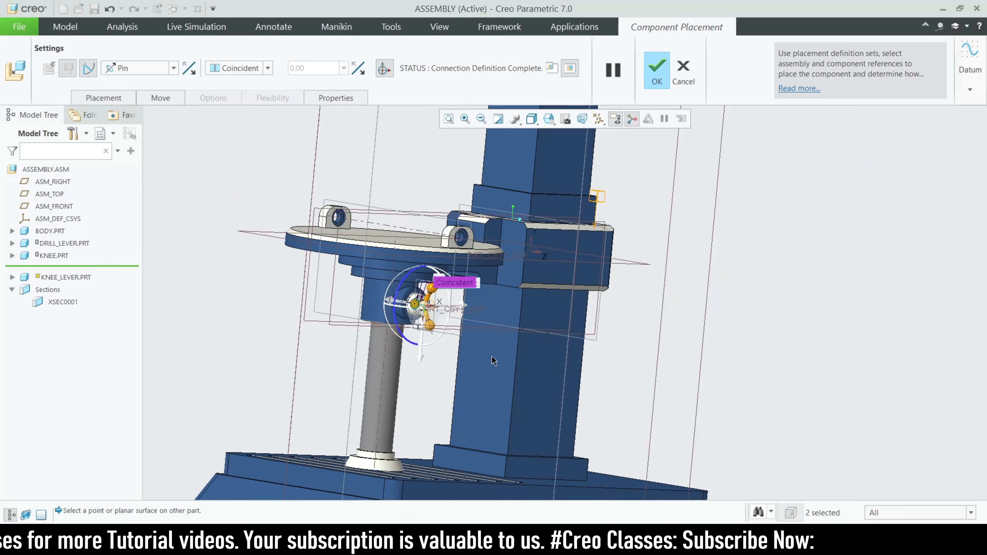
scroll(420, 316, "down", 4)
scroll(637, 91, "up", 5)
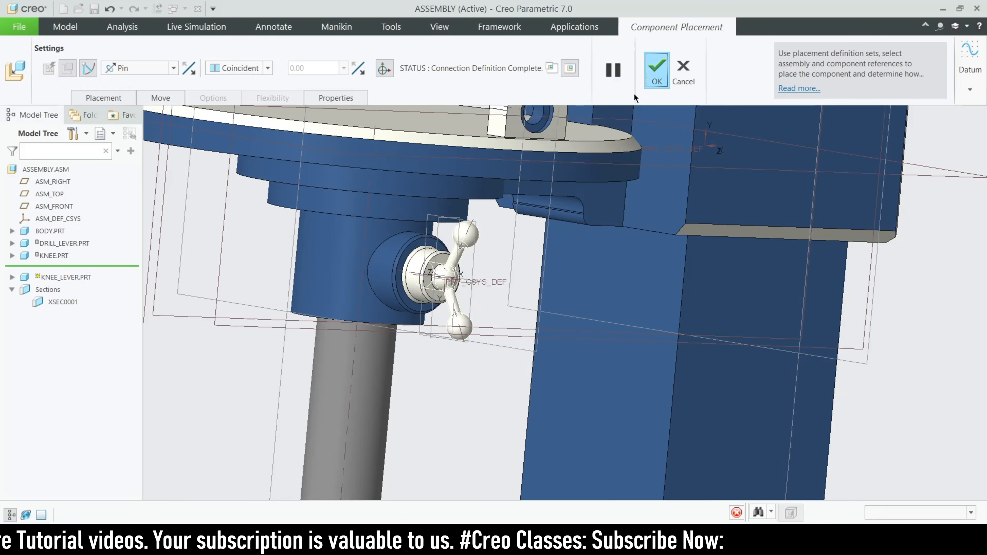
left_click(647, 84)
middle_click_drag(664, 360, 684, 364)
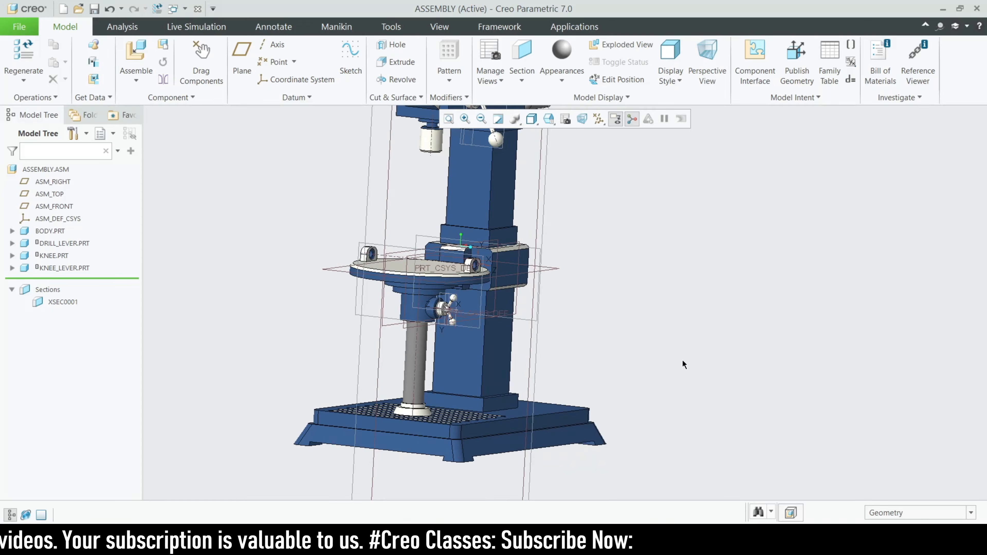
Insert drill.prt into the assembly and set its connection type to Pin
scroll(456, 368, "up", 5)
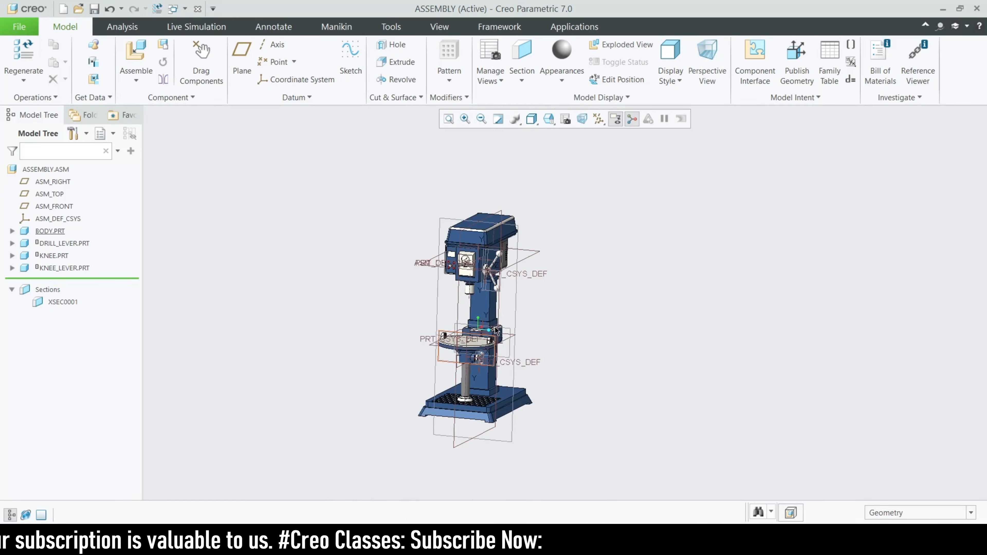
scroll(397, 382, "down", 6)
scroll(389, 383, "down", 4)
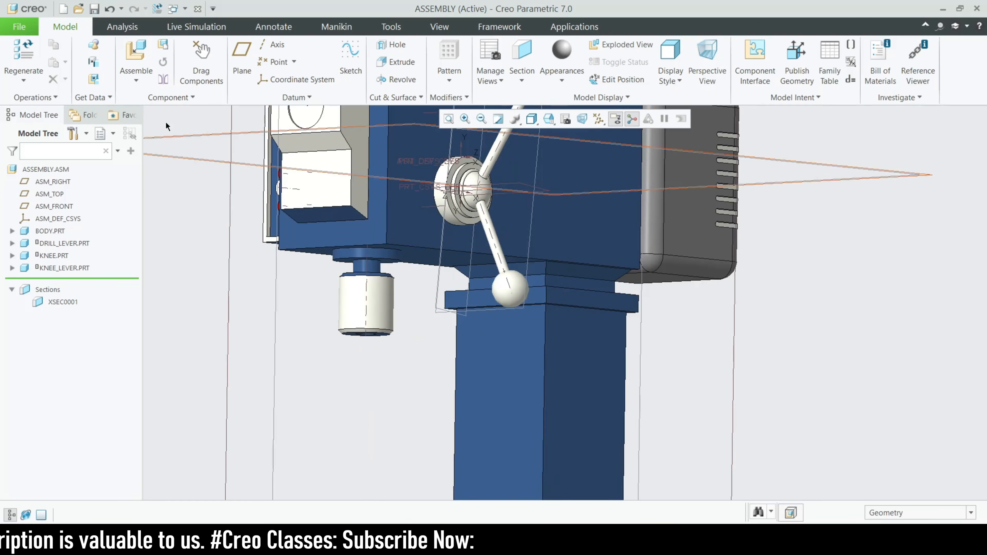
left_click(140, 56)
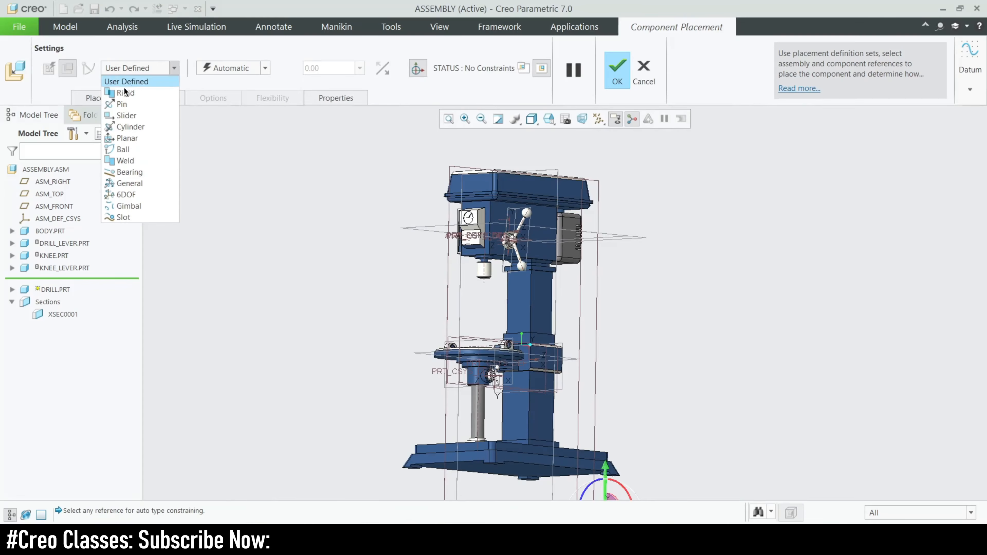
left_click(122, 104)
Align the drill's shank axis with the axis of the chuck beneath the machine head
scroll(497, 309, "down", 5)
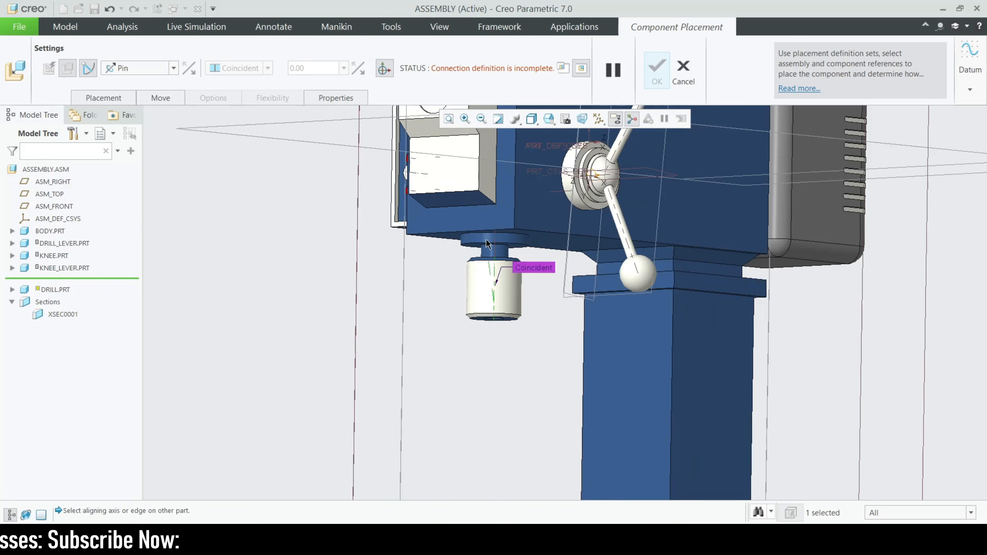
scroll(486, 239, "up", 5)
scroll(588, 498, "down", 5)
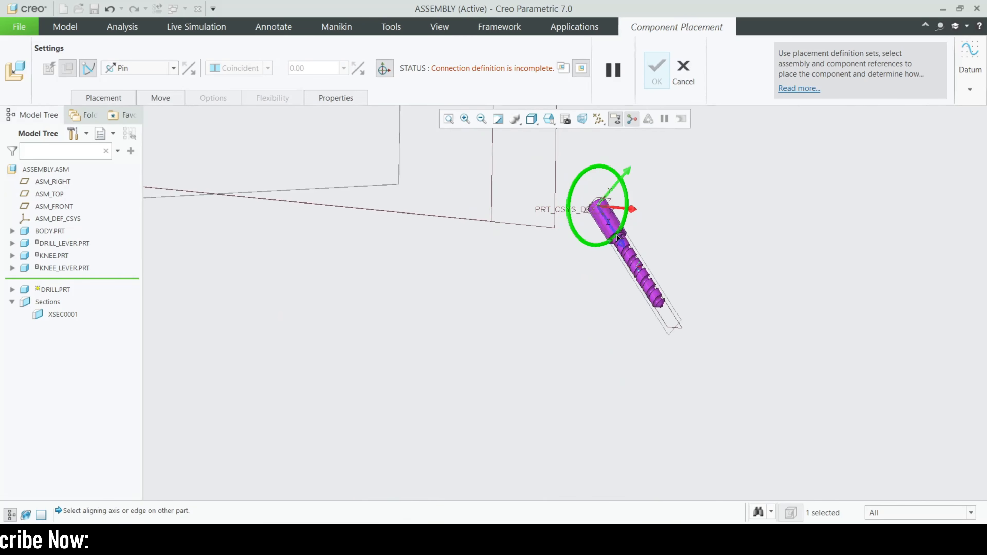
scroll(604, 238, "down", 5)
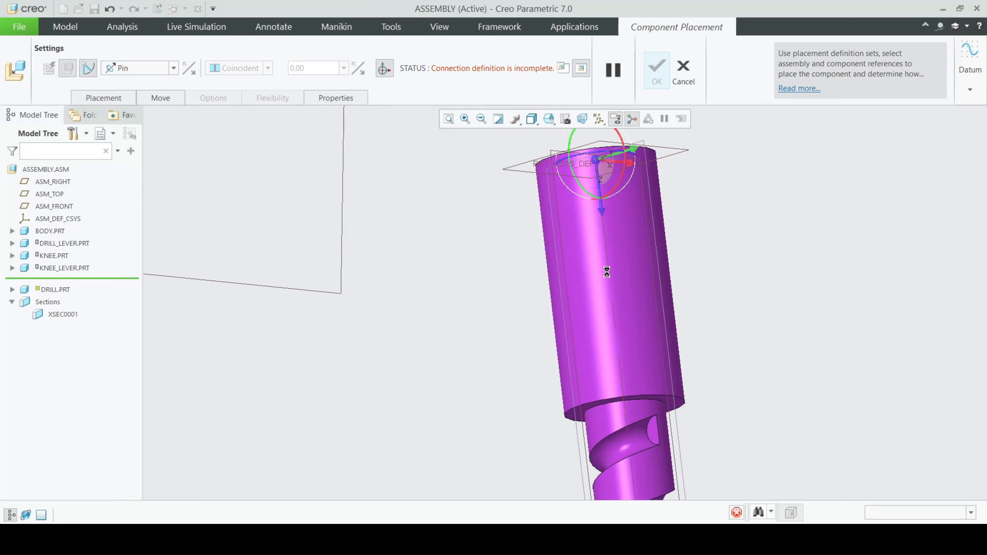
scroll(661, 372, "up", 6)
middle_click_drag(562, 382, 595, 319)
scroll(568, 352, "up", 4)
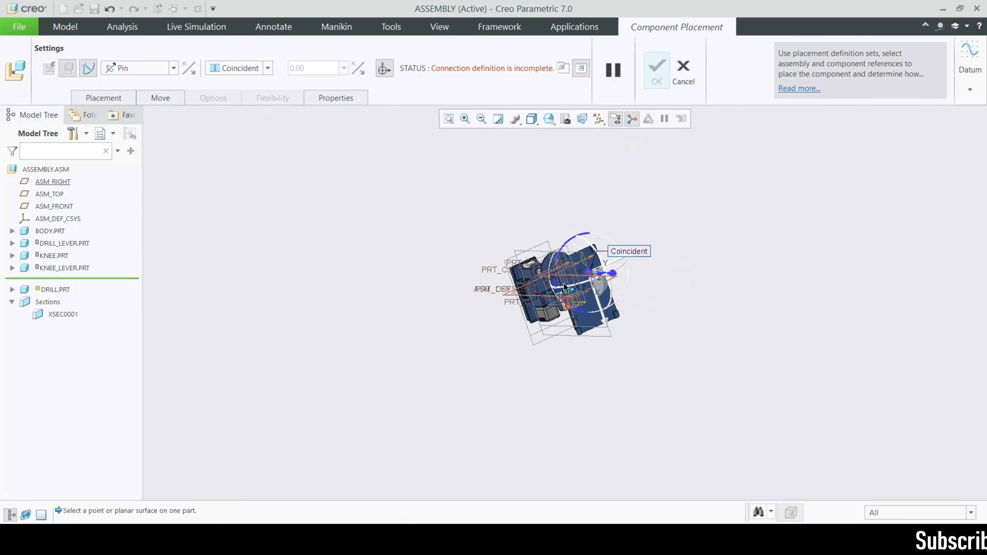
Select the flat face inside the chuck's hole as the drill pin's translation reference and bring the drill's shank end into view
scroll(564, 287, "down", 8)
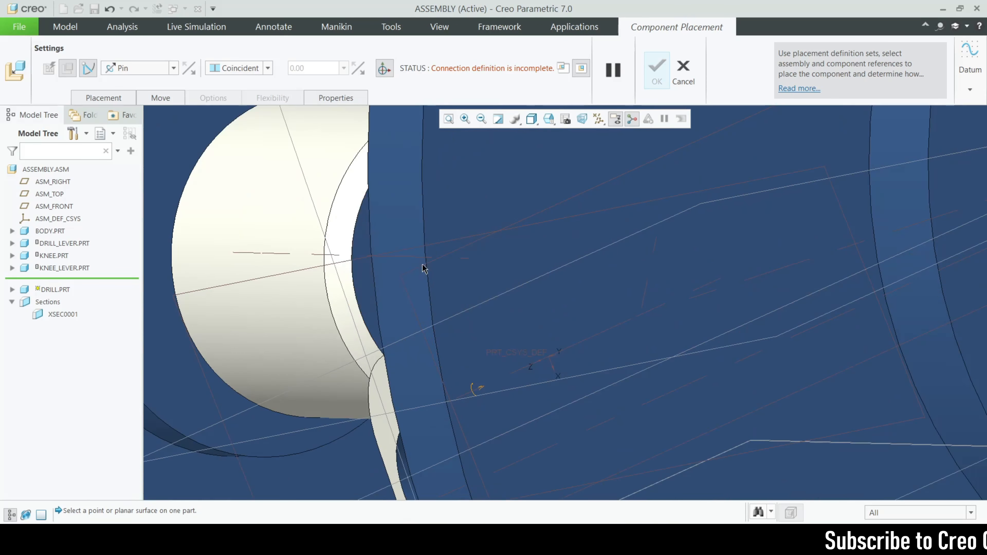
left_click(428, 271)
scroll(288, 282, "up", 8)
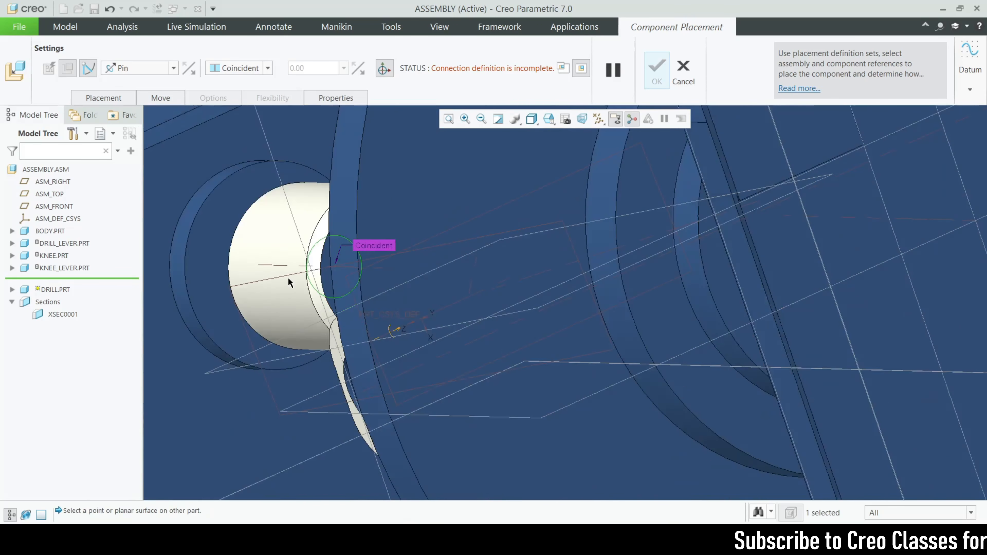
middle_click_drag(434, 315, 600, 272)
scroll(300, 313, "down", 4)
scroll(307, 314, "down", 4)
scroll(300, 320, "up", 10)
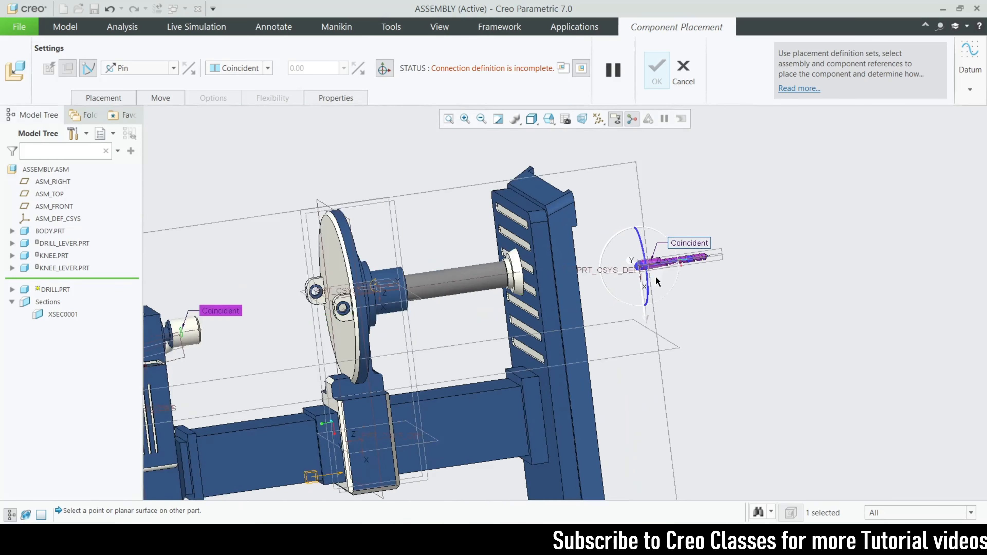
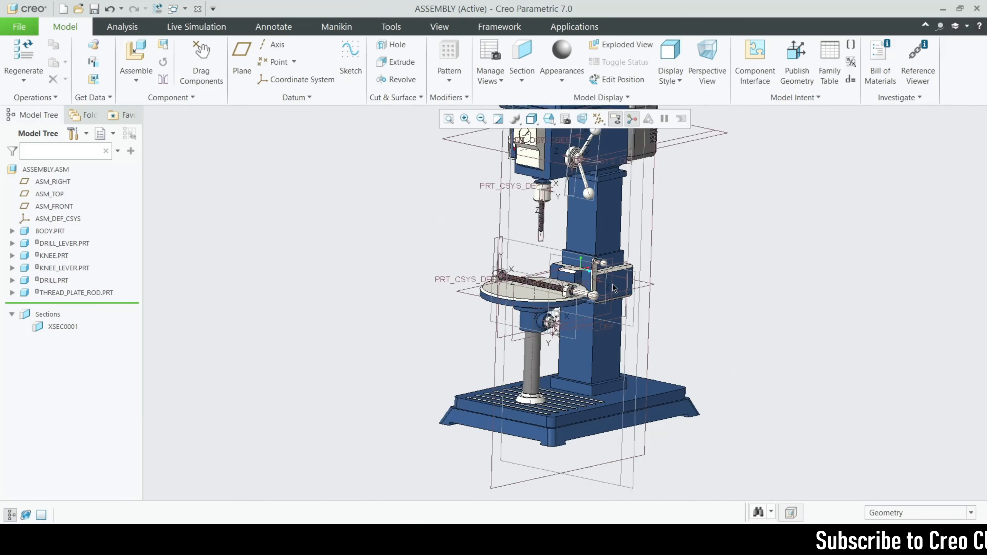
Insert plate-1.prt into the assembly and set its connection type to Cylinder
scroll(687, 257, "down", 5)
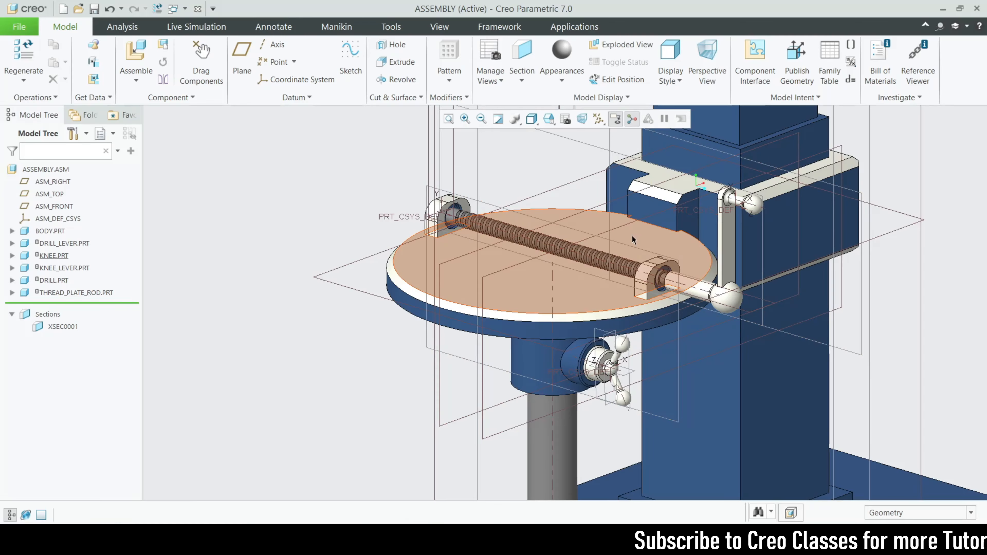
scroll(450, 272, "up", 2)
scroll(450, 272, "up", 2)
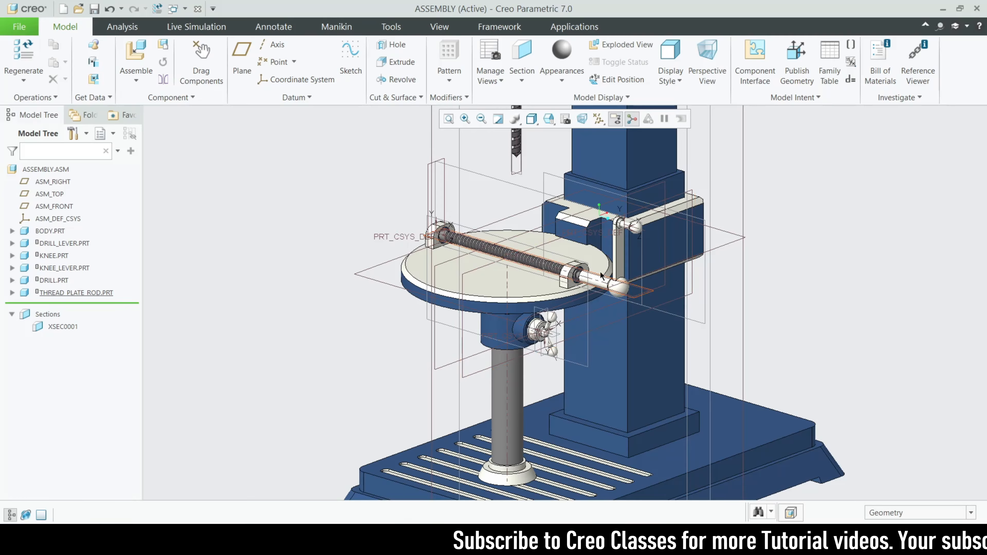
left_click(136, 52)
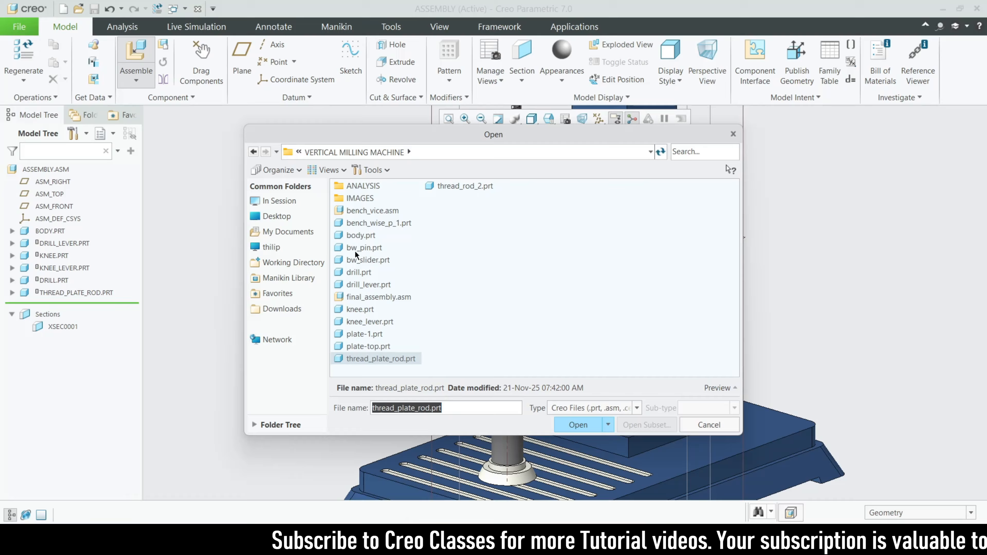
left_click(367, 333)
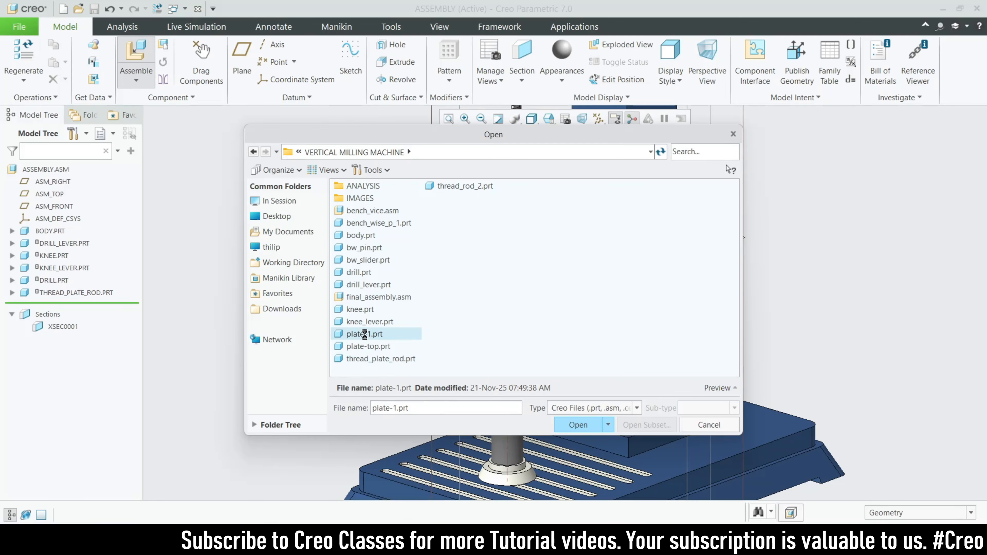
scroll(400, 278, "down", 5)
scroll(610, 358, "up", 2)
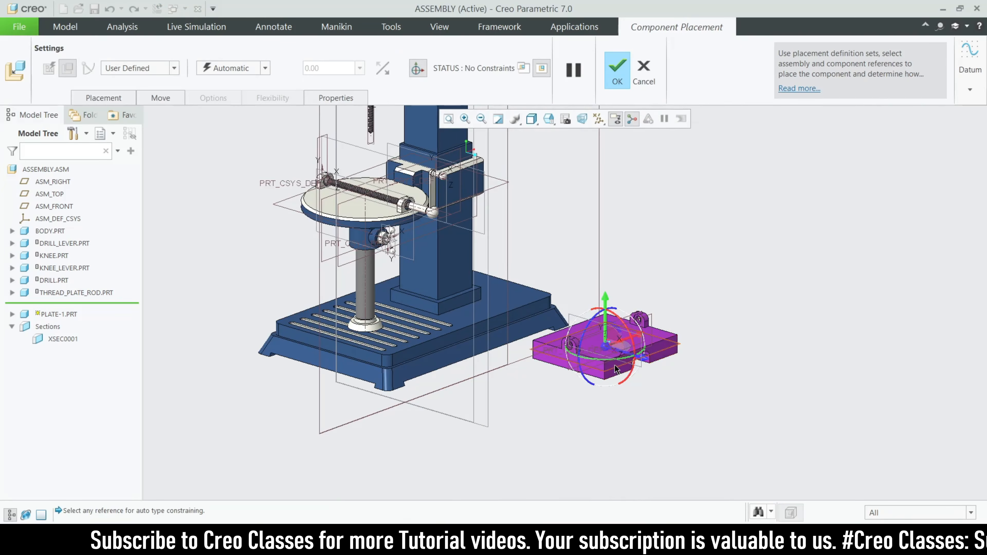
scroll(616, 369, "up", 3)
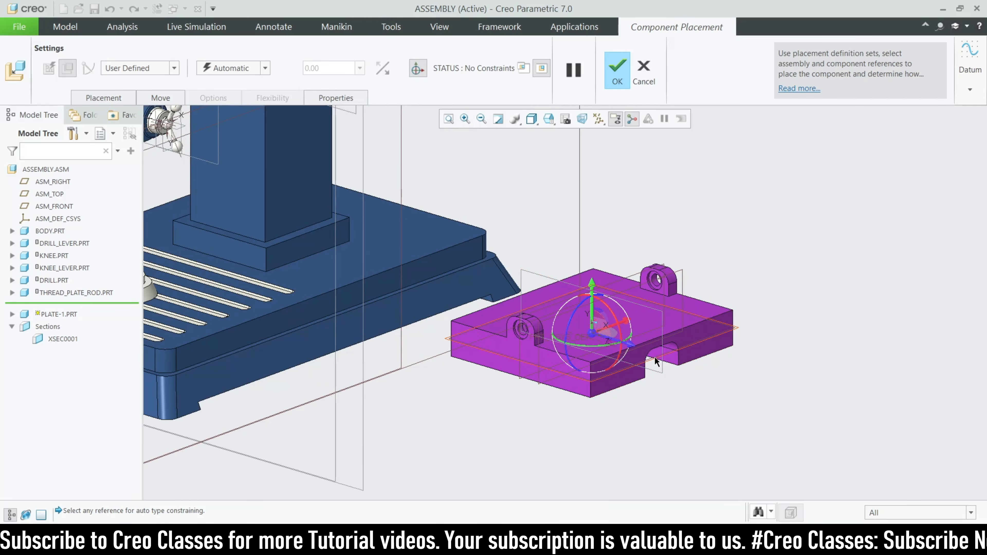
scroll(670, 376, "down", 2)
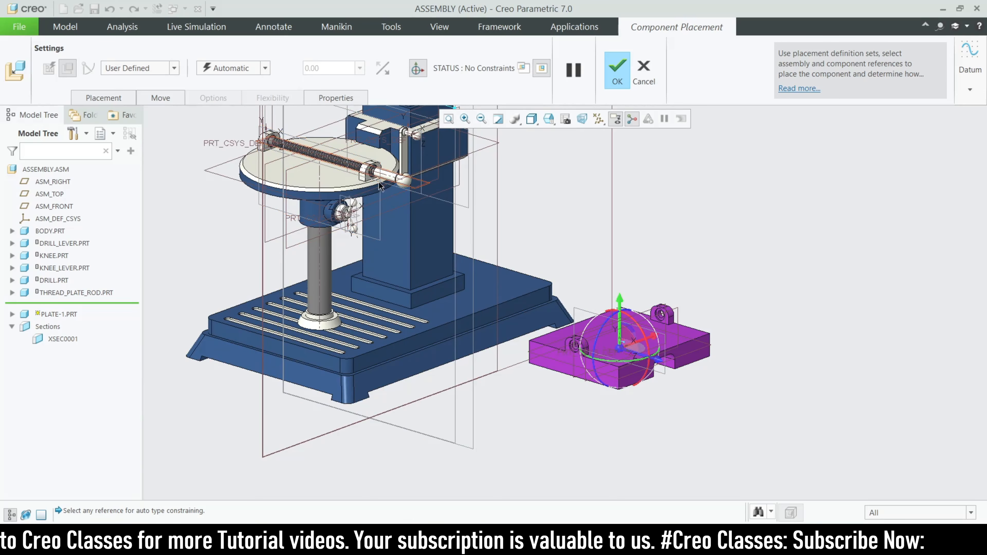
left_click(162, 69)
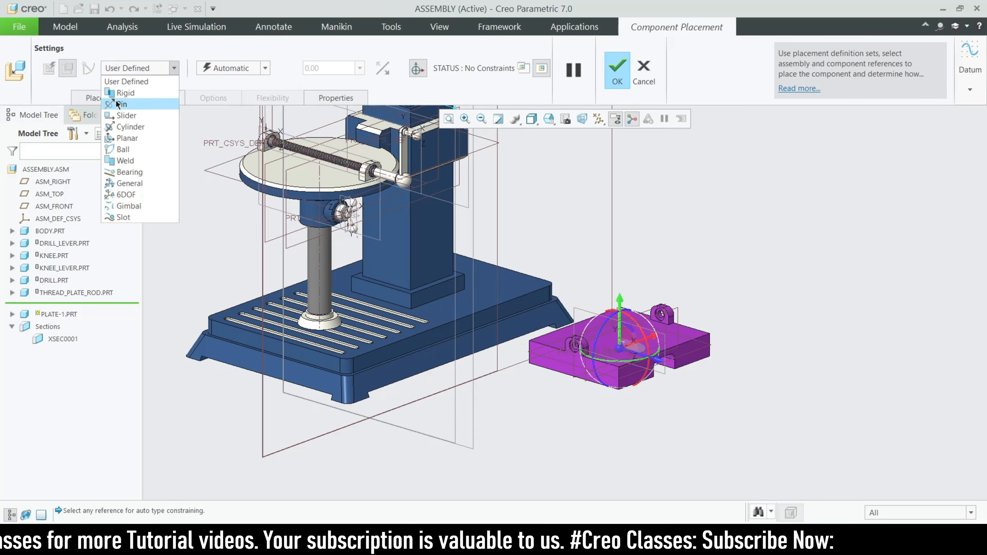
left_click(125, 124)
Align the axis of plate-1's lug hole with the axis of the threaded plate rod for the cylinder connection
scroll(360, 279, "down", 3)
scroll(363, 227, "up", 5)
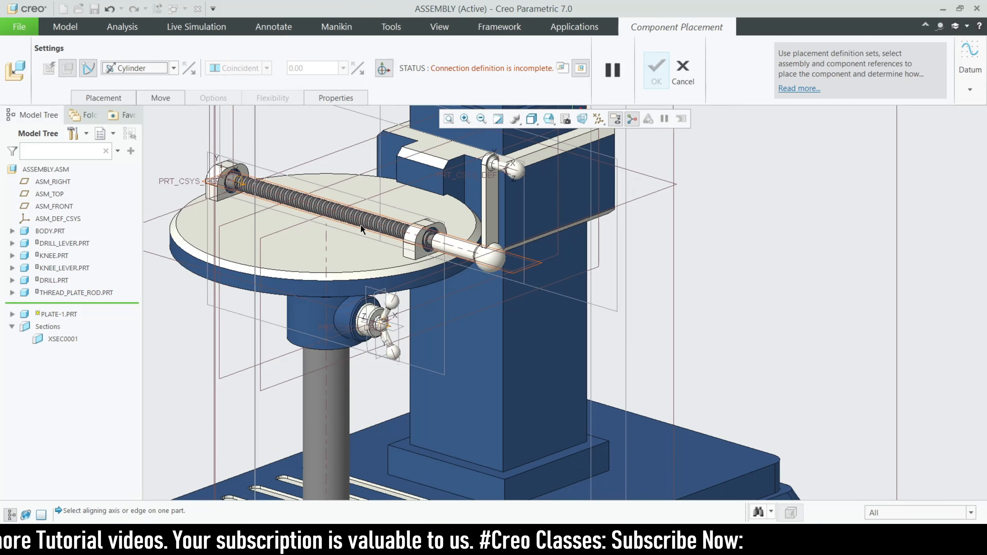
left_click(402, 253)
scroll(402, 252, "down", 5)
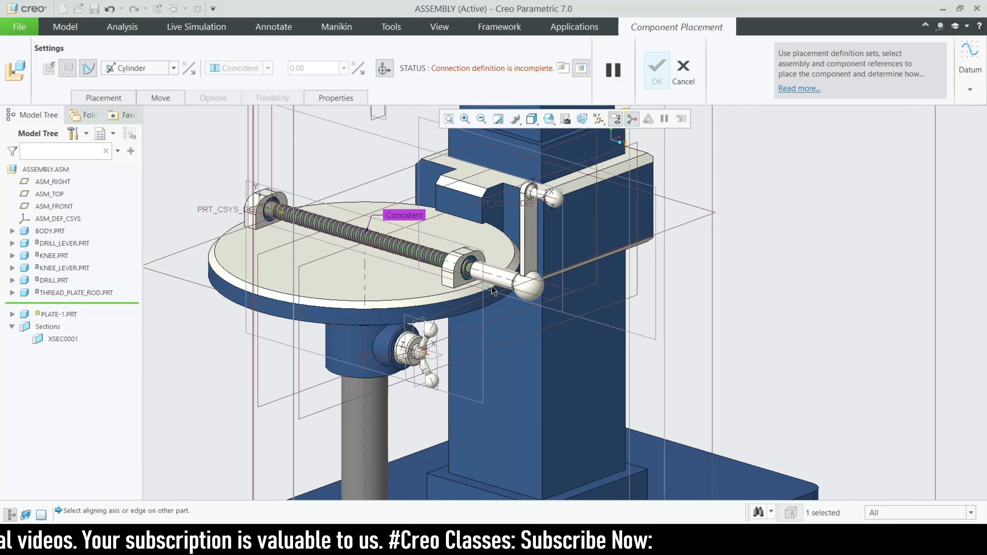
middle_click_drag(401, 252, 586, 305)
scroll(585, 305, "up", 8)
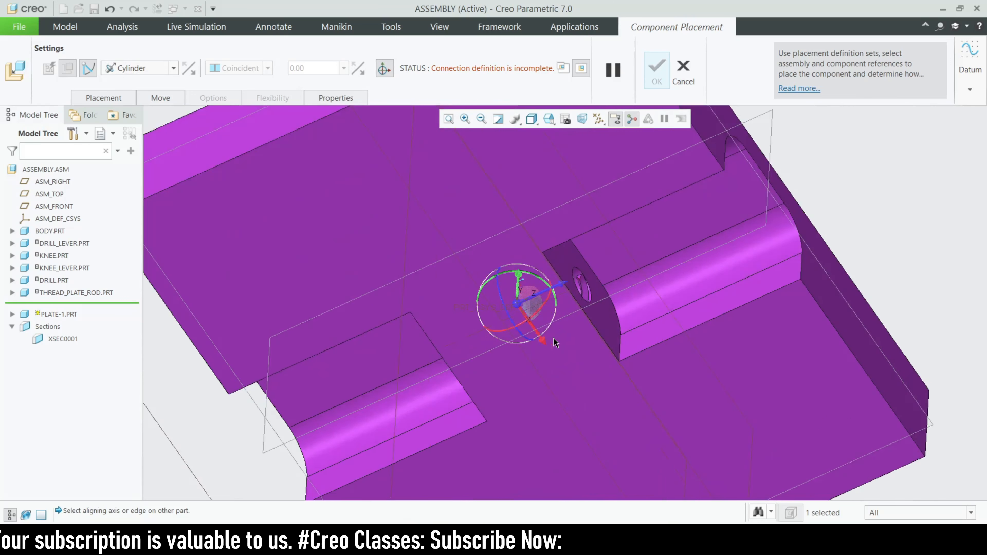
left_click(550, 265)
scroll(667, 331, "down", 10)
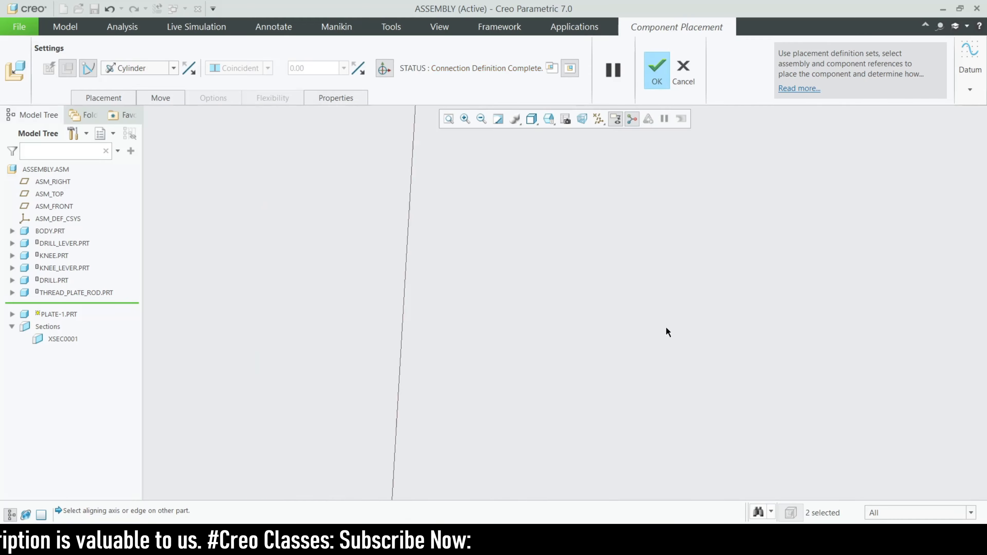
scroll(562, 255, "up", 8)
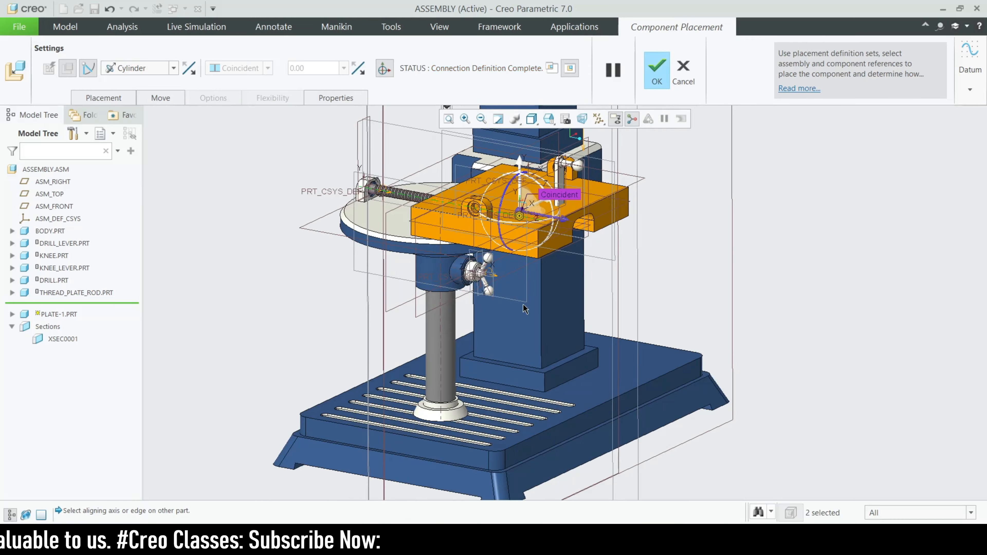
Add a General connection set making plate-1's underside coincident with the top face of the knee's round table
left_click(108, 99)
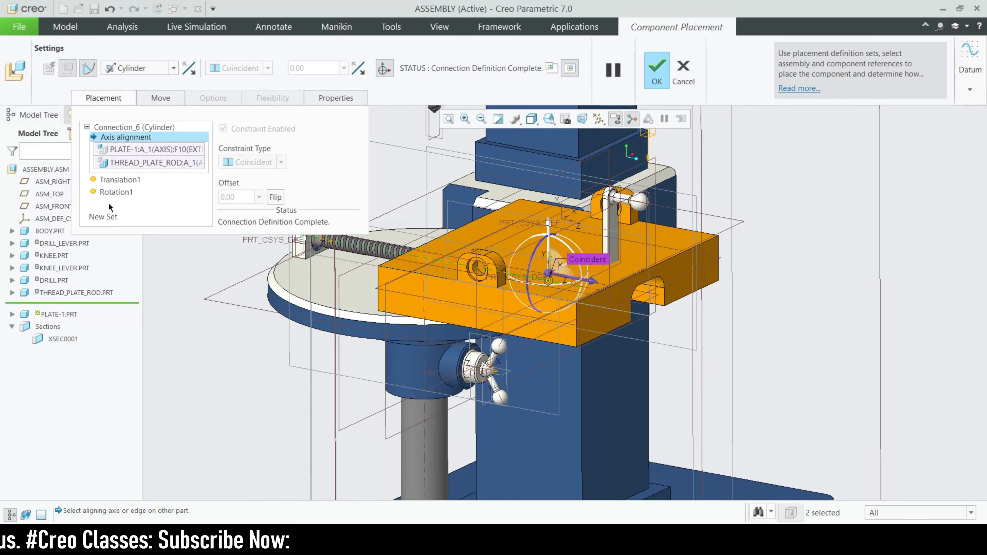
left_click(109, 210)
left_click(135, 68)
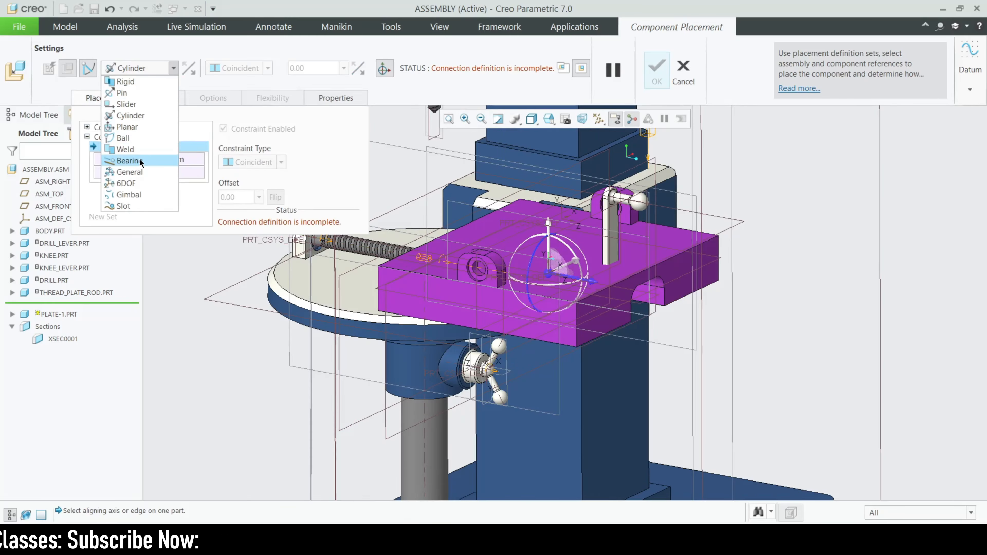
left_click(125, 173)
scroll(385, 301, "up", 6)
left_click(308, 305)
scroll(343, 411, "down", 6)
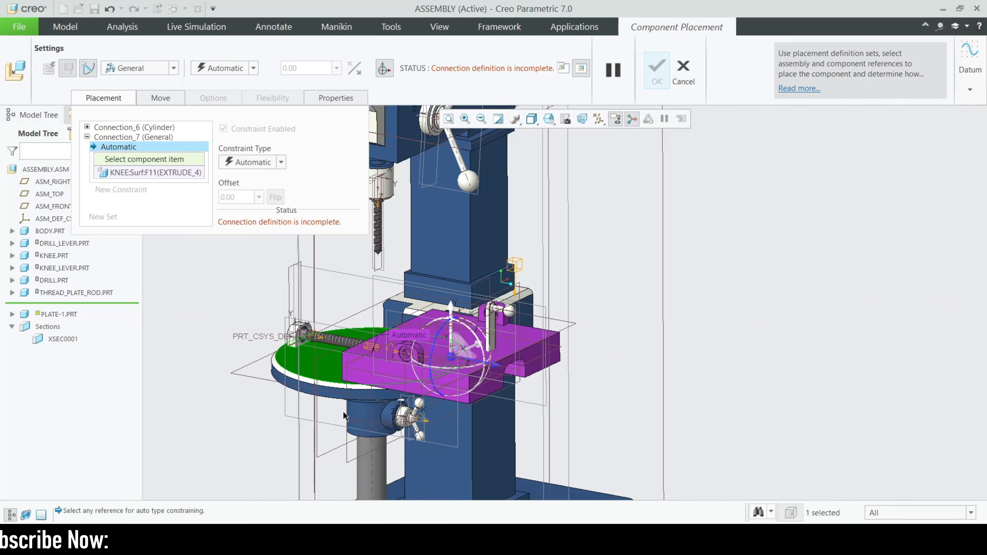
scroll(544, 311, "up", 8)
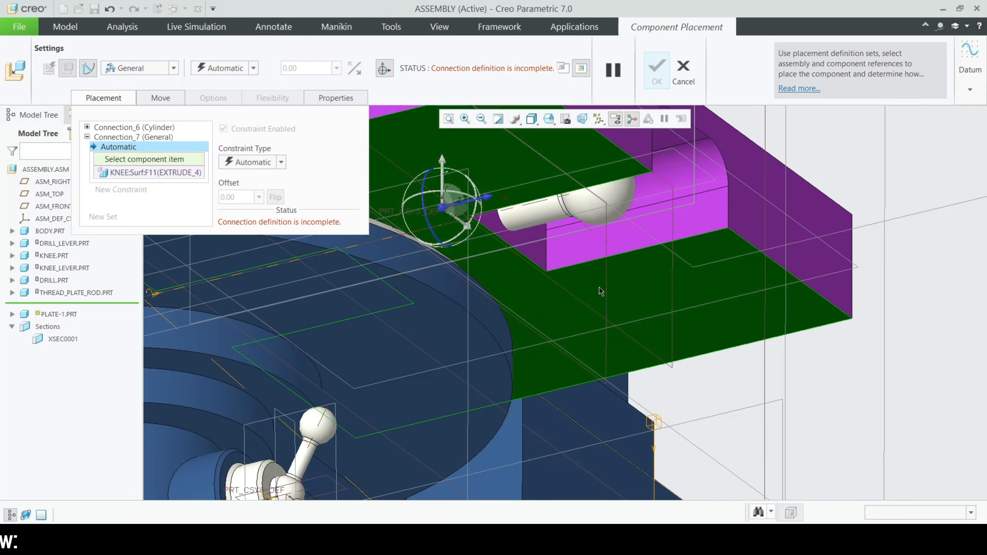
left_click(599, 291)
scroll(606, 318, "down", 8)
scroll(618, 363, "up", 4)
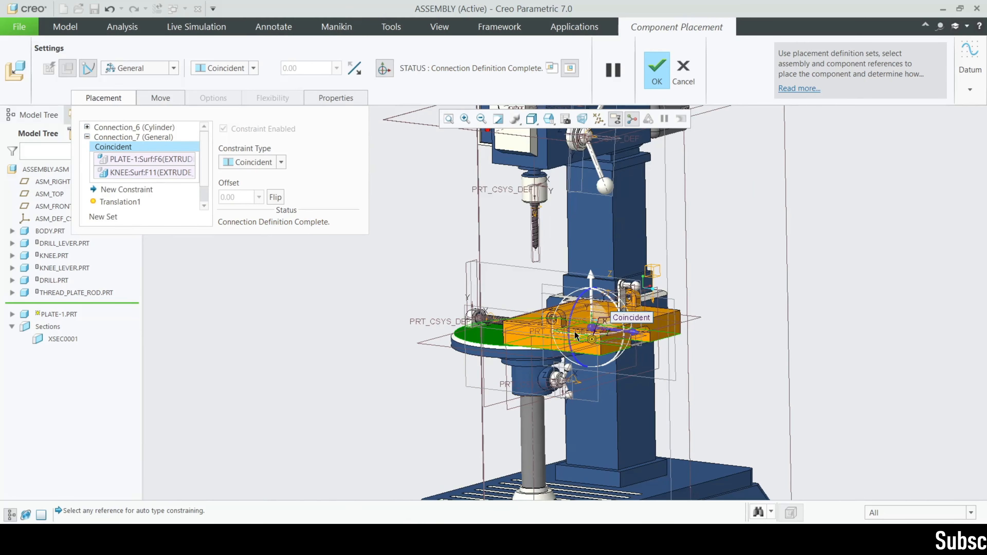
Slide plate-1 along the rod until it is clear of the table and add a Slot connection set
left_click_drag(630, 332, 812, 354)
left_click(112, 218)
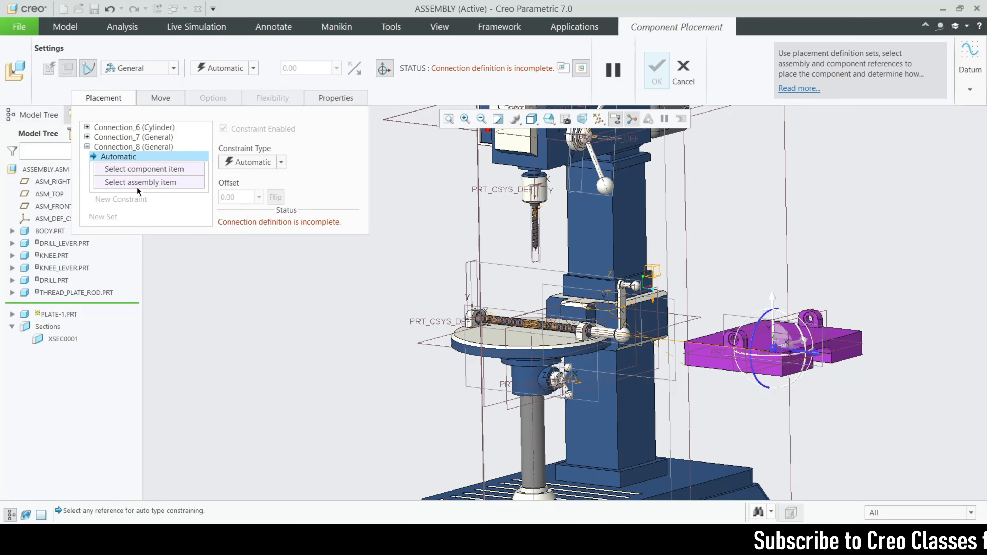
left_click(146, 69)
left_click(132, 205)
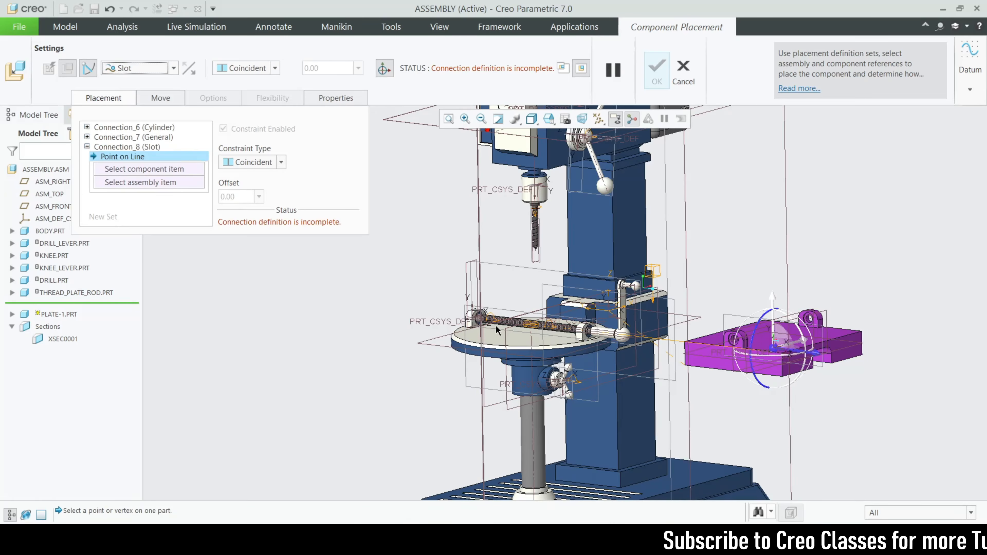
Select the first two consecutive thread-root helix edges of the threaded rod as the slot path, starting at the handle end
middle_click_drag(505, 342, 565, 375)
scroll(565, 375, "down", 5)
scroll(549, 386, "down", 3)
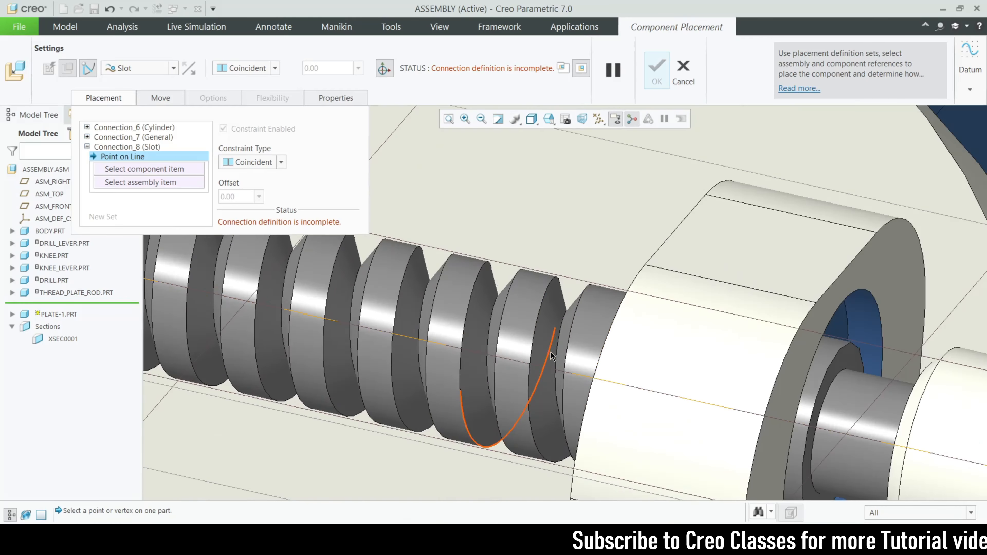
scroll(595, 320, "up", 12)
scroll(556, 293, "up", 2)
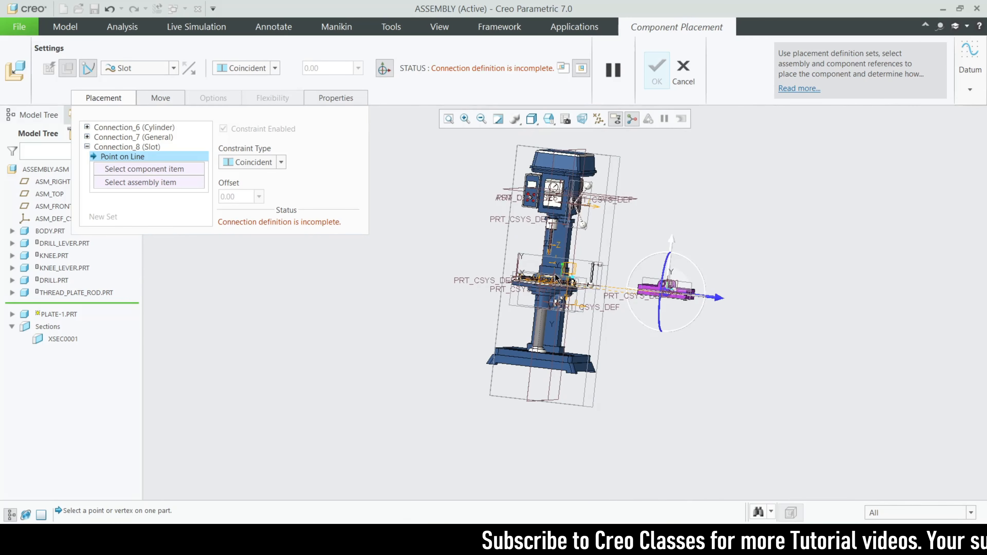
scroll(557, 292, "down", 10)
scroll(558, 291, "down", 3)
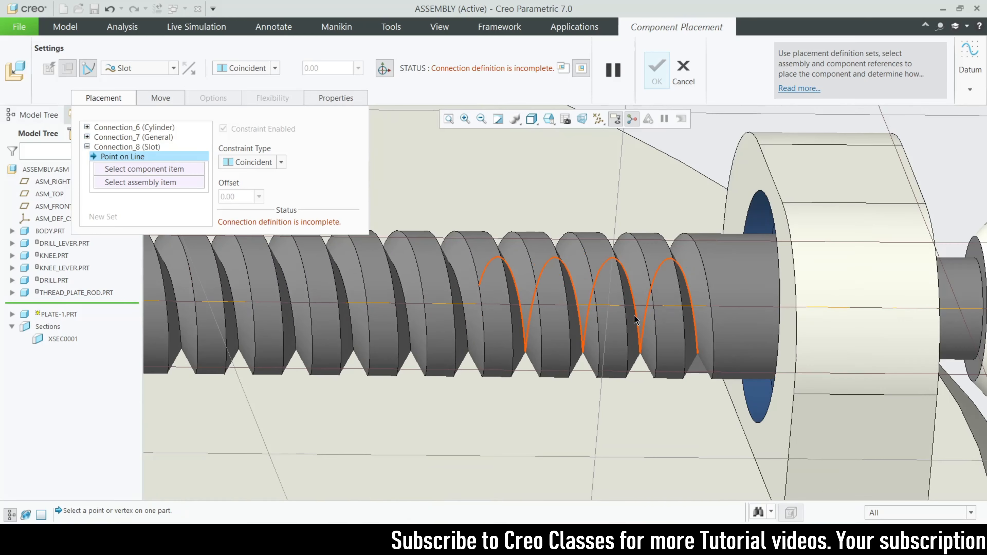
left_click(695, 318)
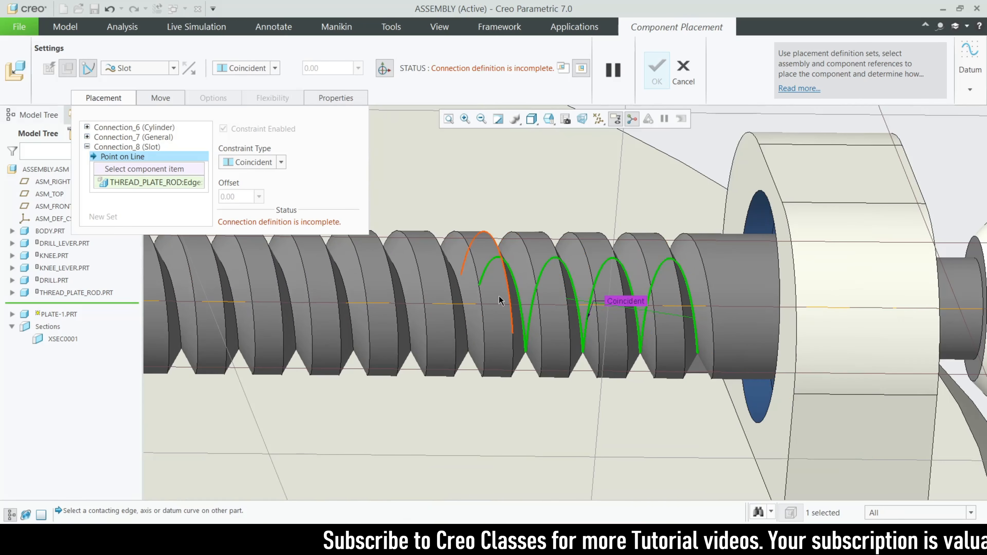
left_click(470, 313, "ctrl")
scroll(643, 319, "up", 1)
scroll(477, 321, "down", 2)
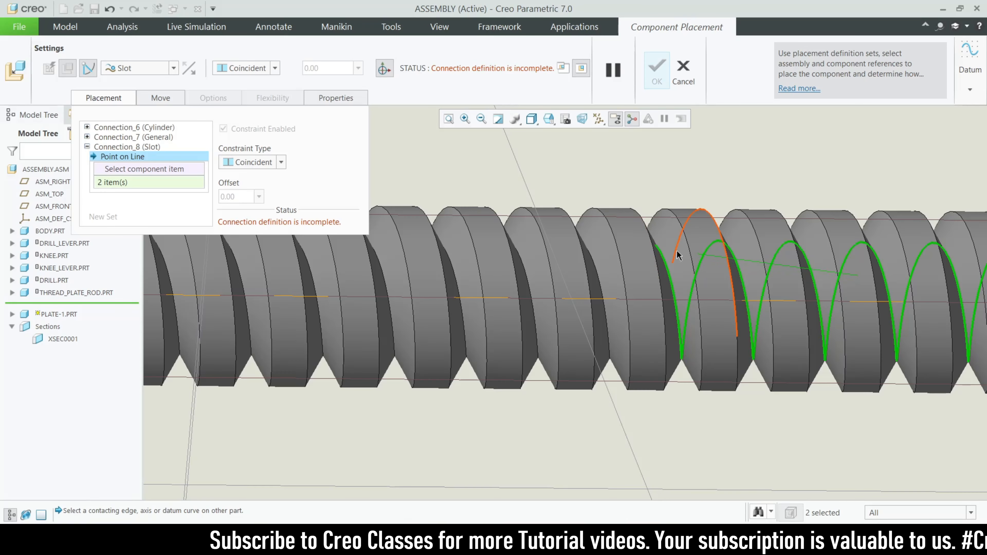
Extend the slot path with the third, fourth and fifth adjoining thread-root edges of the rod
scroll(637, 255, "down", 5)
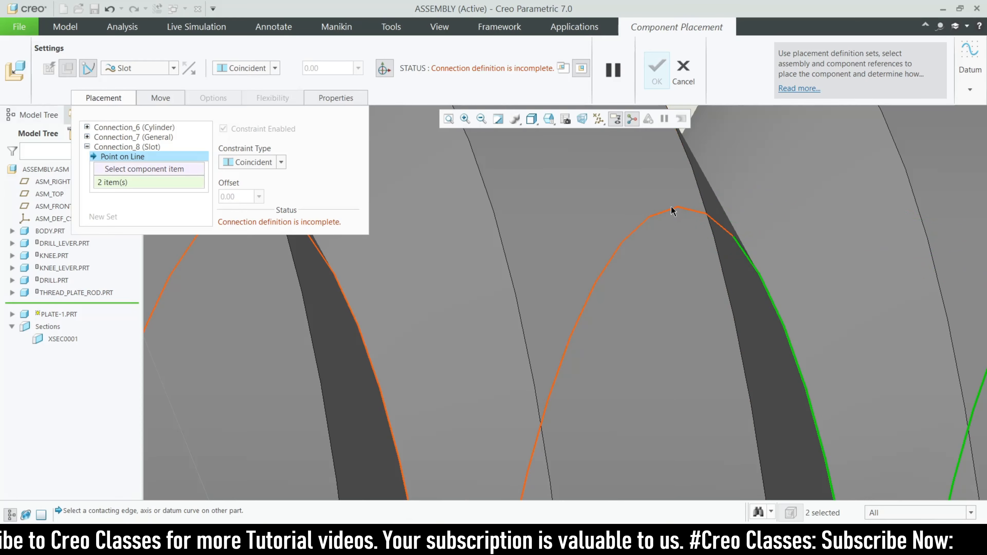
left_click(673, 211, "ctrl")
scroll(660, 241, "up", 5)
scroll(571, 271, "down", 3)
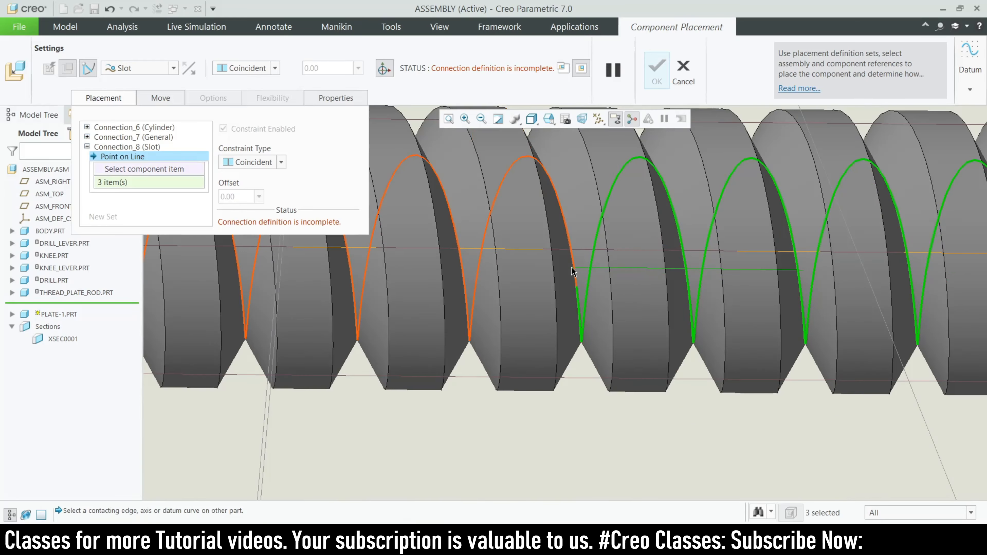
left_click(572, 271, "ctrl")
scroll(505, 280, "down", 6)
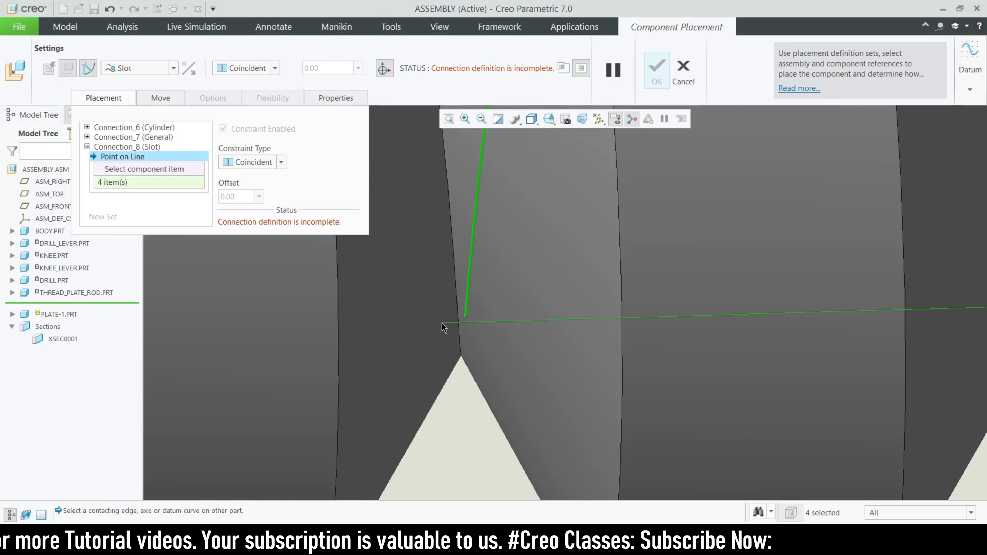
left_click(466, 330, "ctrl")
scroll(467, 330, "up", 5)
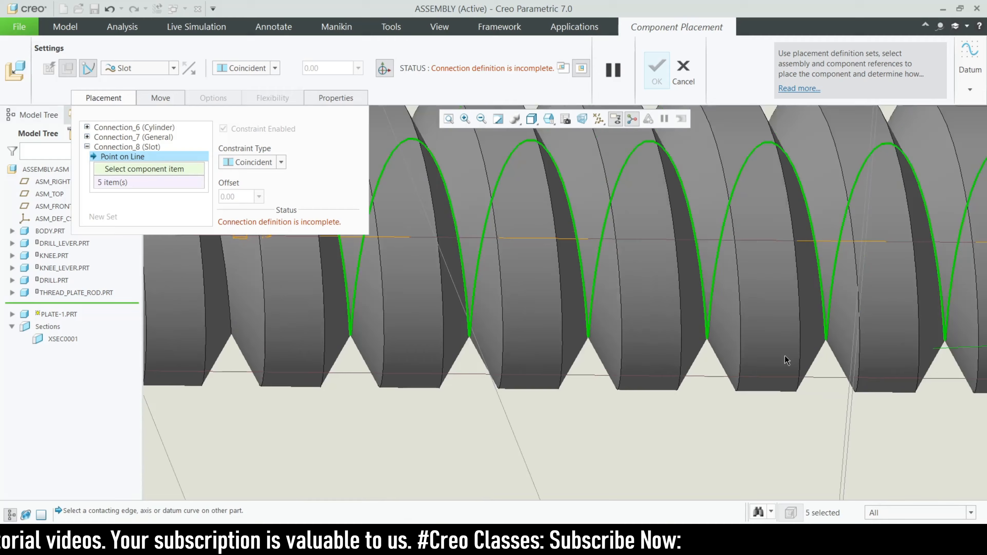
Add the sixth, seventh and eighth adjoining thread-root edges of the rod to the slot path
scroll(598, 301, "up", 4)
scroll(752, 303, "down", 8)
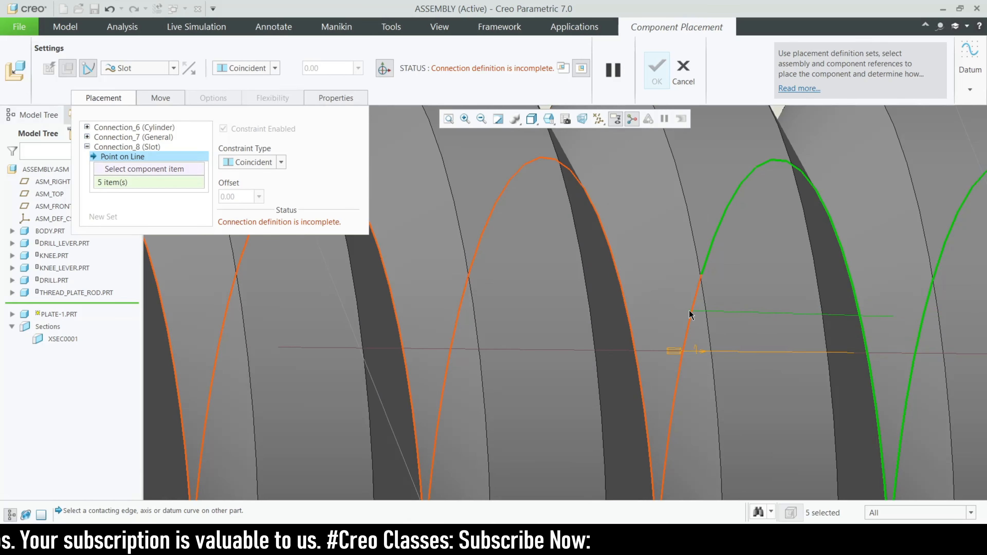
left_click(689, 313, "ctrl")
scroll(689, 314, "up", 5)
scroll(490, 260, "down", 5)
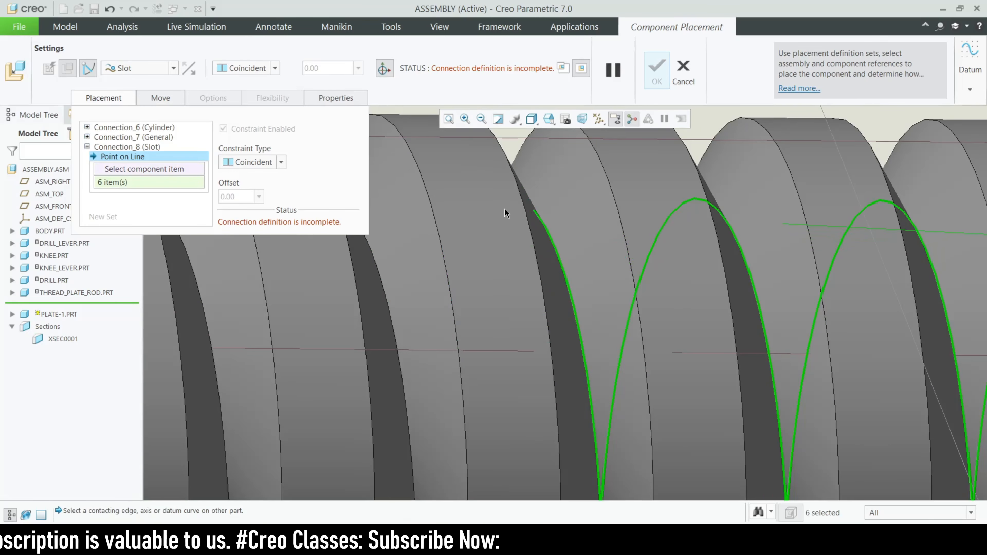
left_click(506, 199, "ctrl")
scroll(487, 280, "up", 5)
scroll(487, 280, "down", 5)
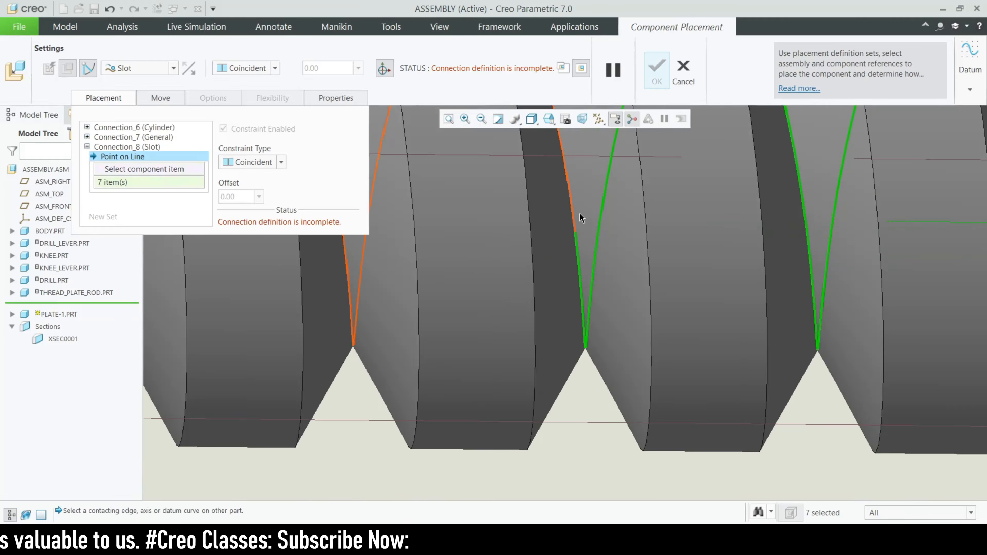
left_click(572, 214, "ctrl")
Complete the slot path with the ninth and tenth thread-root edges, reaching the thread's end opposite the handle
scroll(572, 213, "up", 5)
scroll(541, 284, "down", 5)
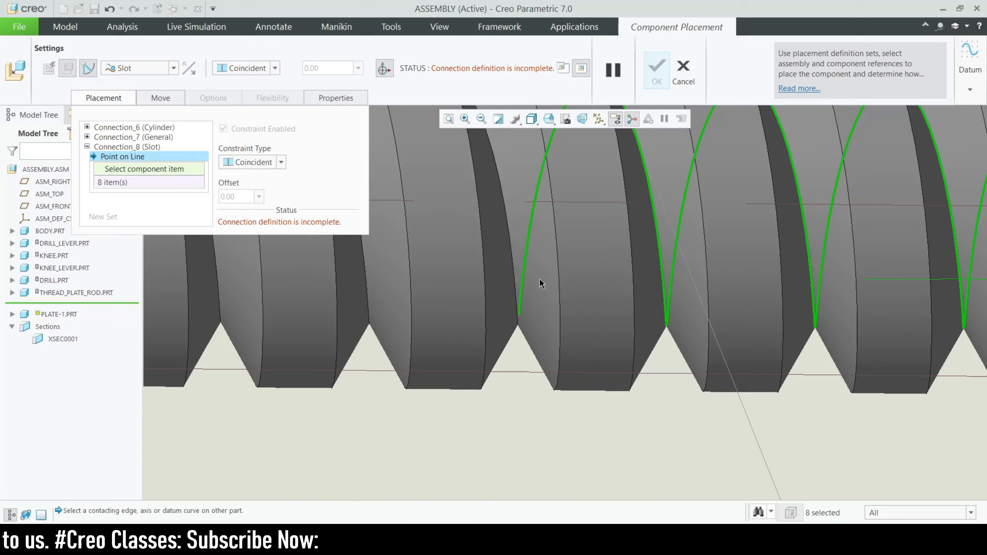
scroll(504, 318, "down", 5)
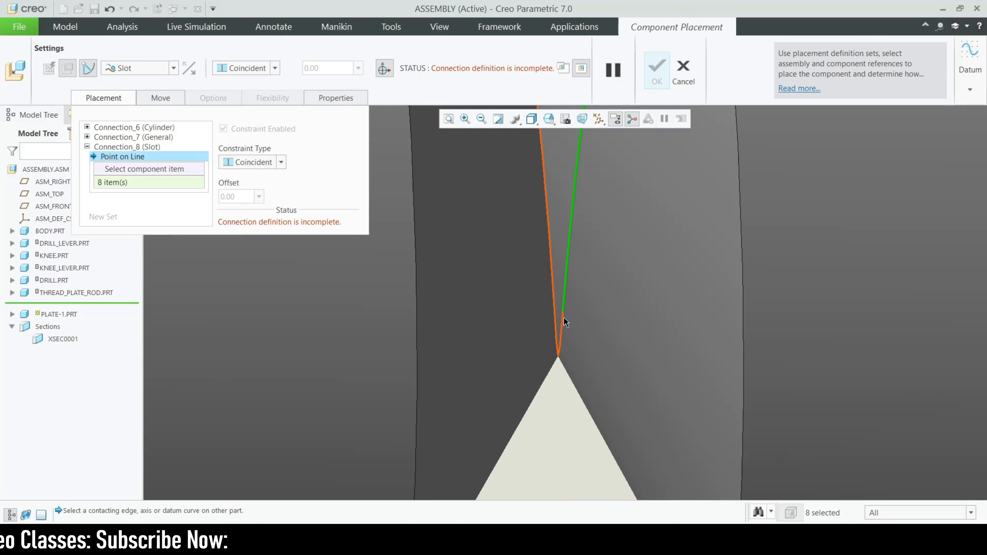
left_click(563, 317, "ctrl")
scroll(674, 341, "up", 5)
scroll(514, 248, "down", 5)
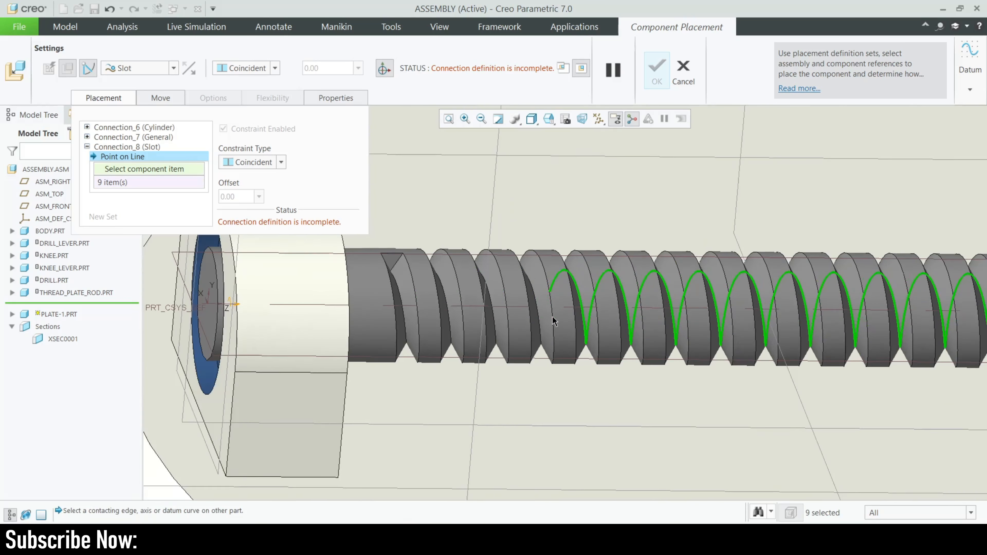
scroll(495, 222, "down", 3)
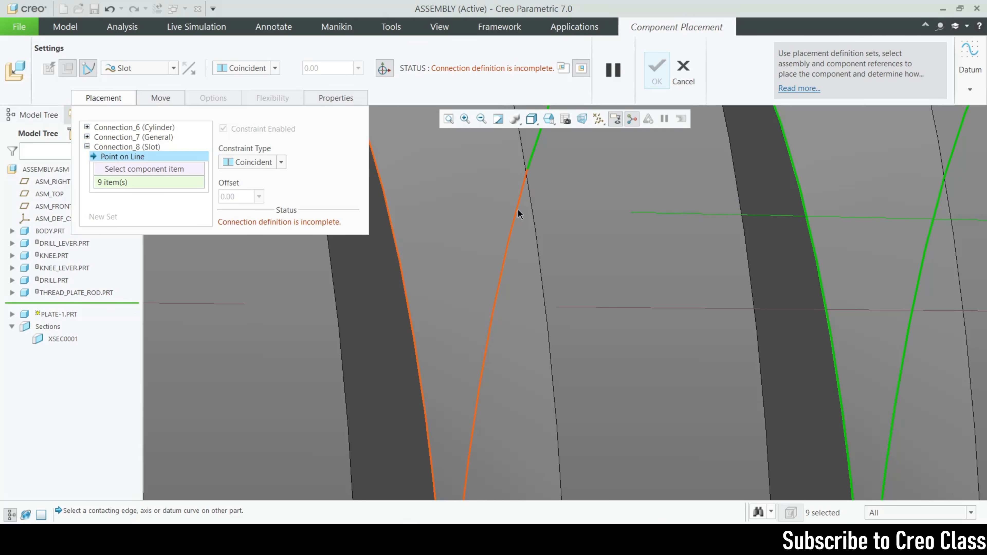
left_click(519, 211)
scroll(518, 209, "up", 6)
scroll(517, 249, "up", 5)
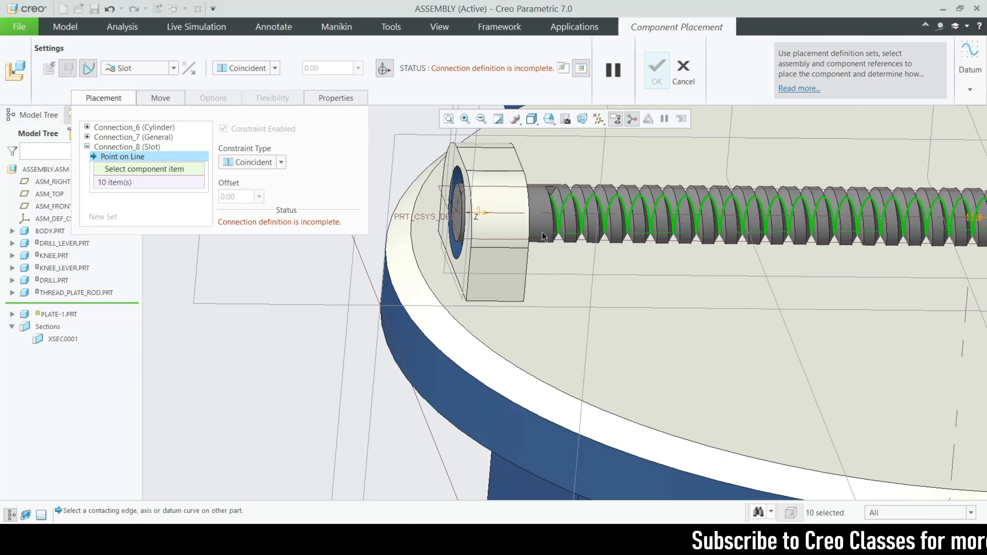
Display only datum points and select datum point PNT0 of plate-1, beside its lug hole, as the slot's component reference
scroll(404, 217, "down", 5)
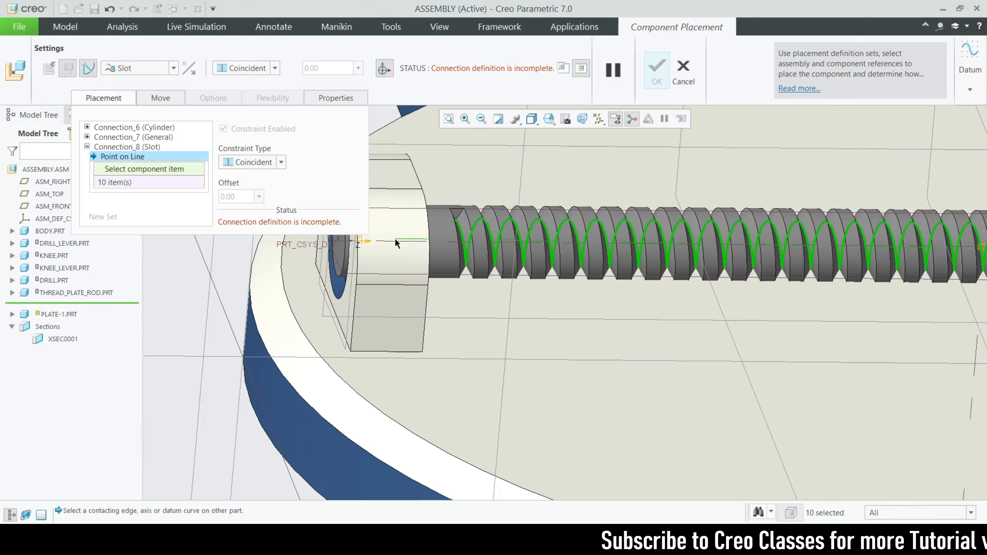
scroll(404, 217, "up", 6)
middle_click_drag(404, 216, 493, 265)
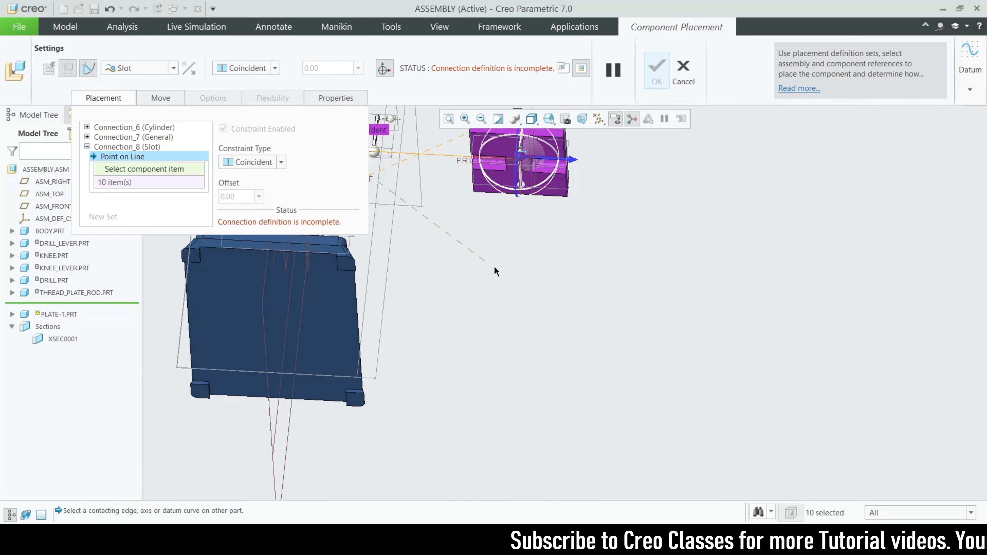
scroll(496, 268, "up", 5)
scroll(511, 237, "down", 9)
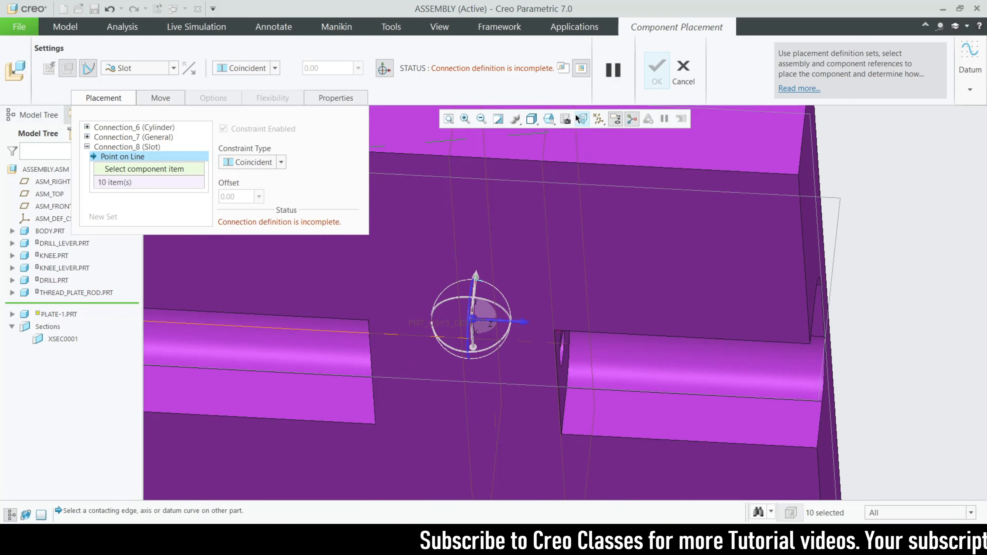
left_click(596, 122)
left_click(602, 136)
left_click(599, 161)
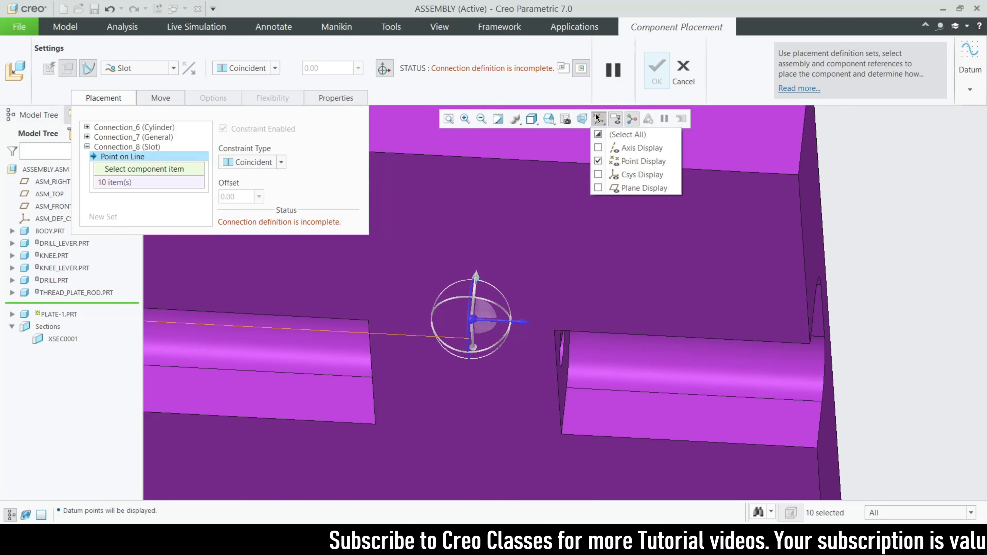
scroll(573, 333, "down", 6)
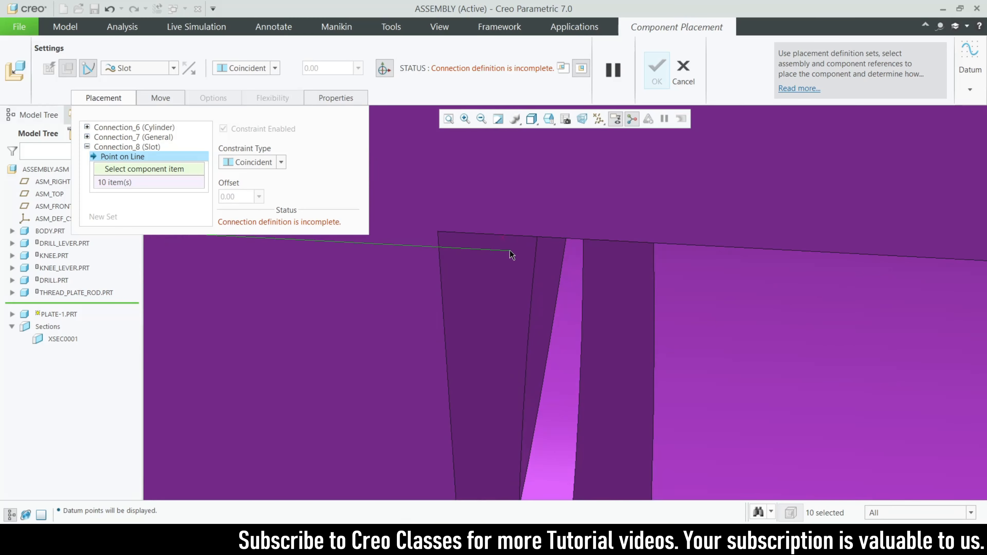
left_click(504, 238)
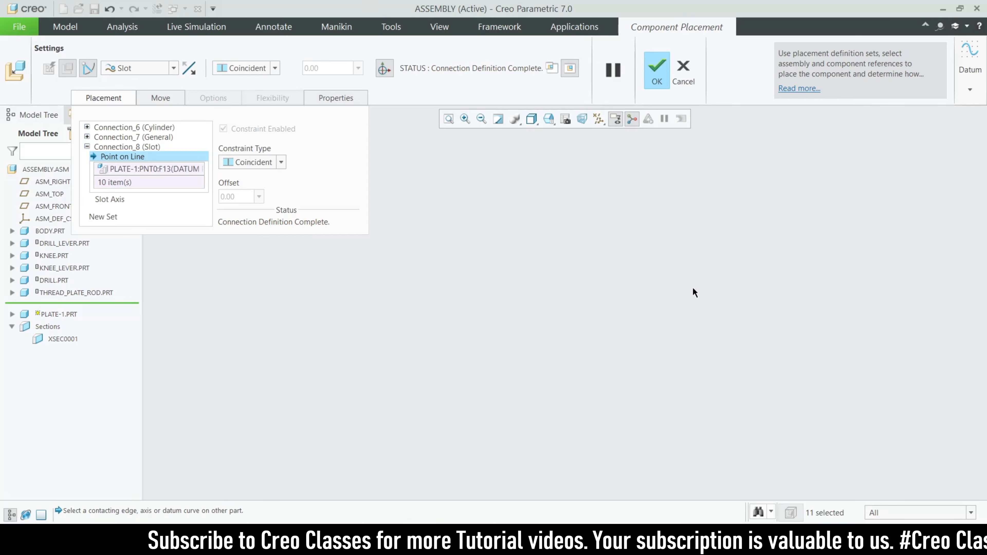
Slide plate-1 along its threaded rod to the middle of the round table and accept the component placement
scroll(708, 324, "up", 2)
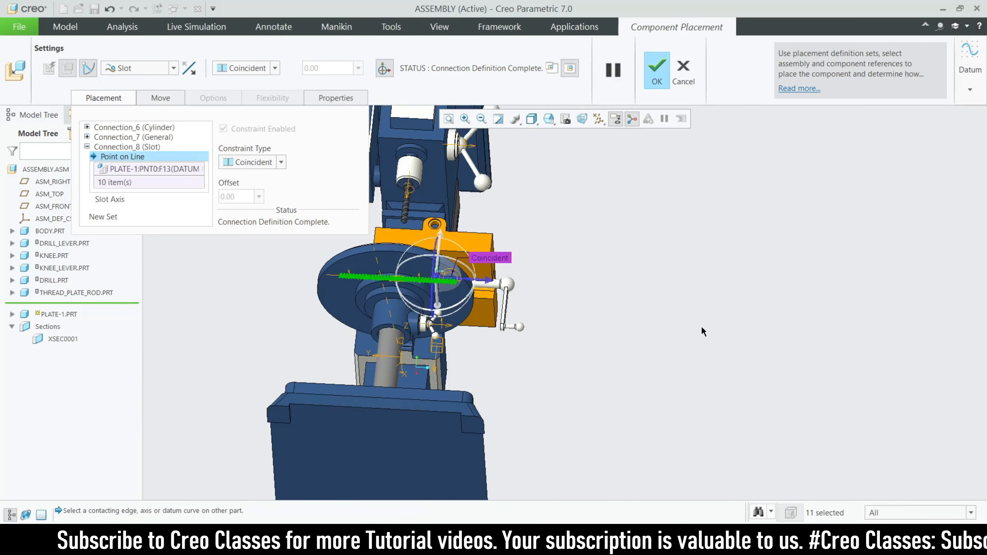
middle_click_drag(702, 330, 694, 351)
scroll(694, 351, "up", 1)
scroll(472, 433, "down", 2)
scroll(638, 294, "up", 1)
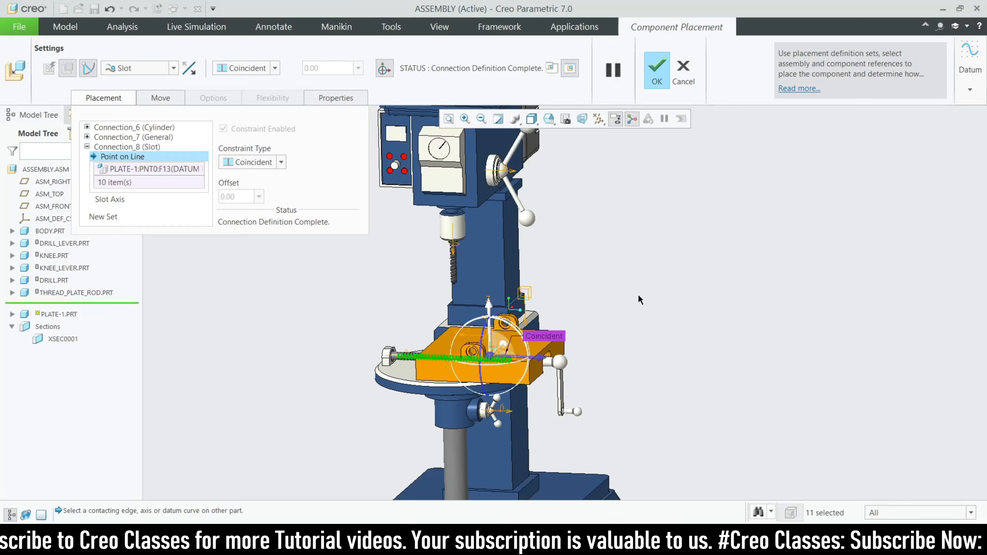
scroll(404, 287, "down", 3)
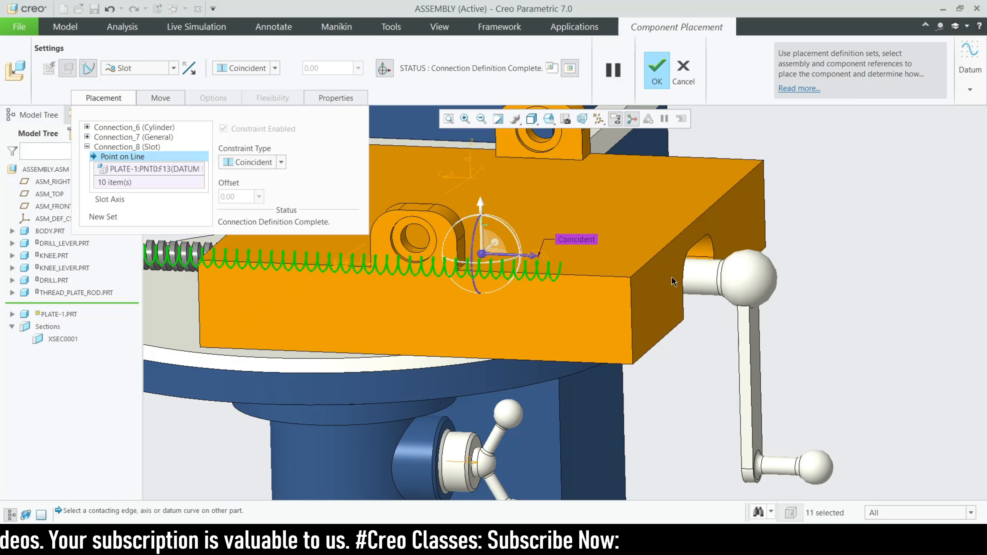
scroll(674, 282, "down", 5)
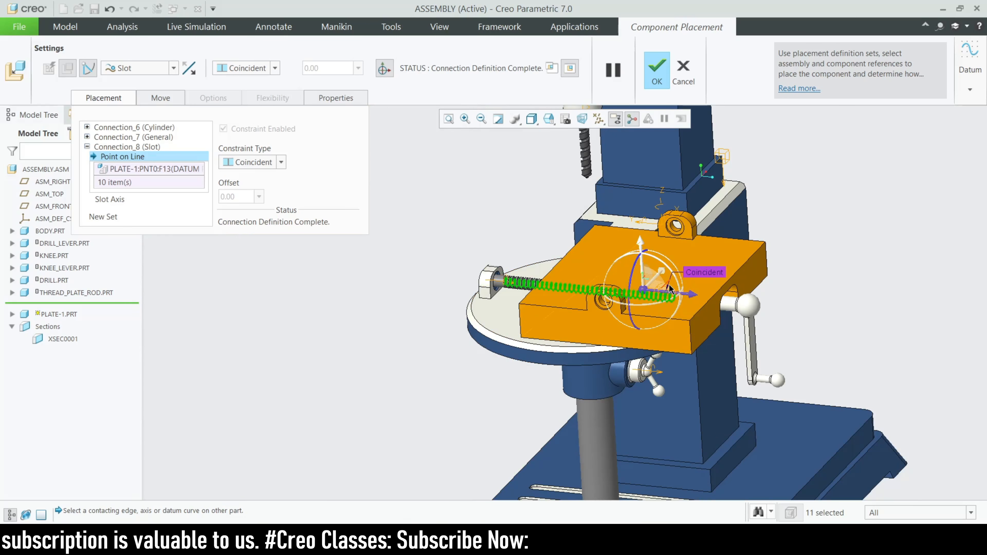
scroll(688, 295, "up", 3)
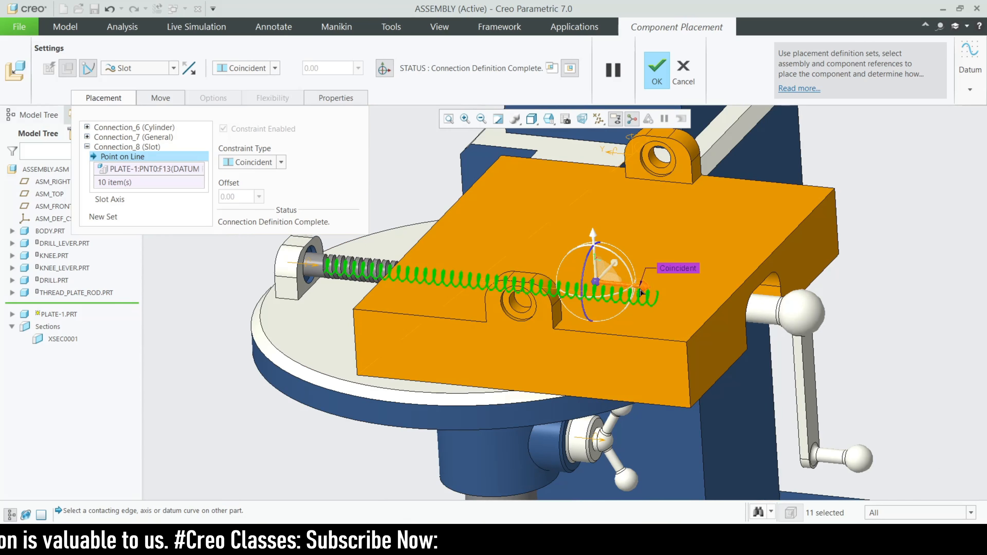
left_click_drag(644, 294, 546, 286)
scroll(577, 248, "down", 3)
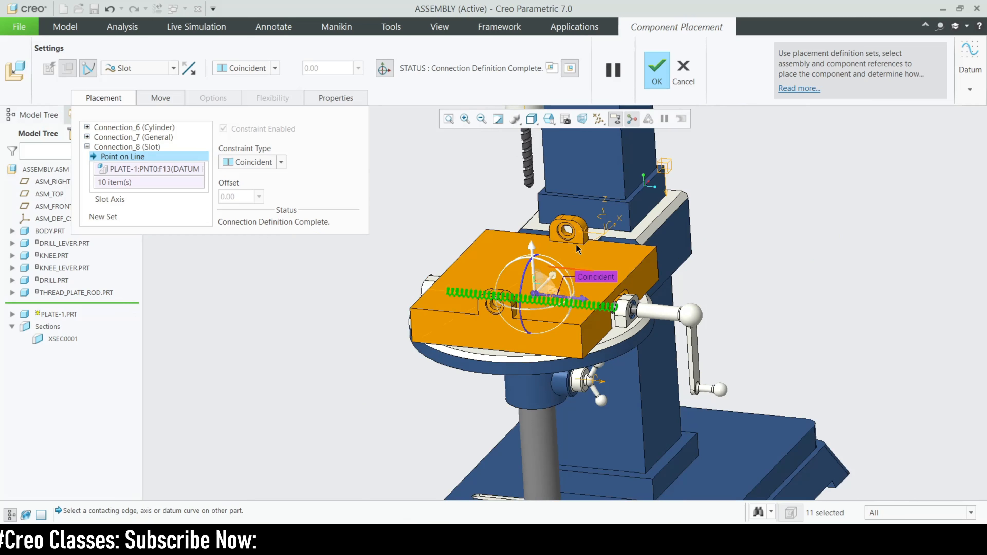
left_click(656, 70)
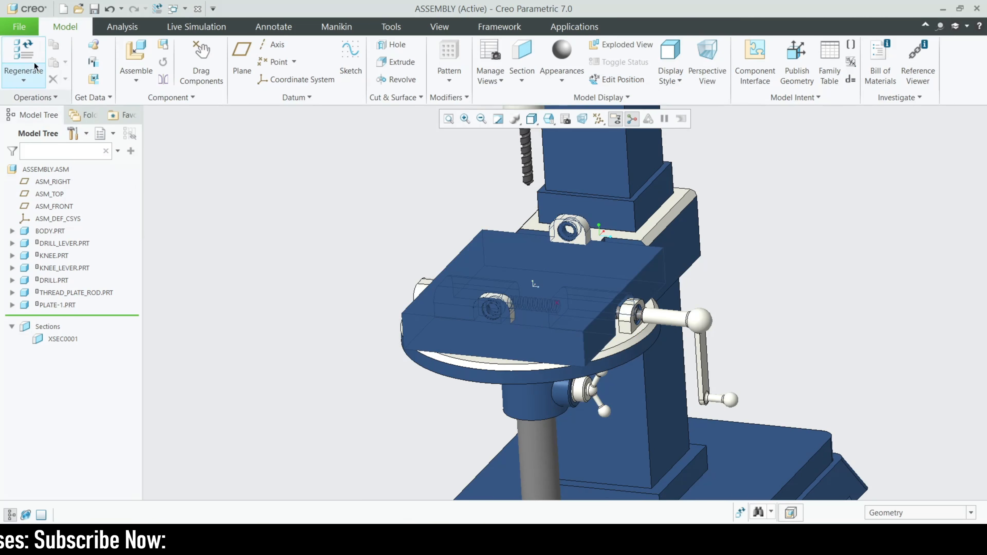
Insert thread_rod_2.prt into the assembly and move it clear of the machine, beside plate-1's lugs
scroll(321, 187, "up", 2)
mouse_move(599, 236)
middle_mouse_down()
mouse_move(619, 206)
mouse_move(659, 190)
mouse_move(602, 237)
mouse_move(534, 208)
mouse_move(559, 237)
mouse_move(554, 230)
middle_mouse_up()
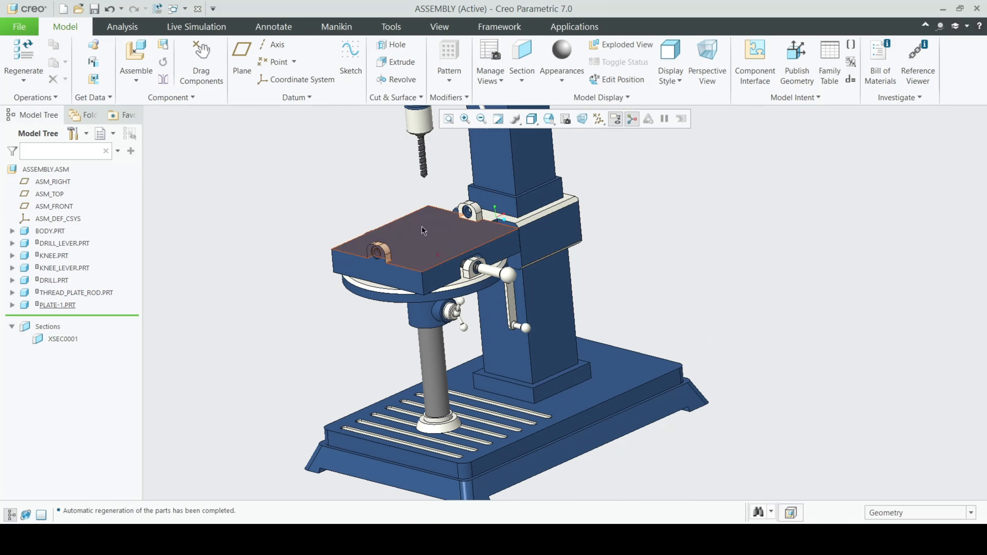
scroll(405, 216, "down", 2)
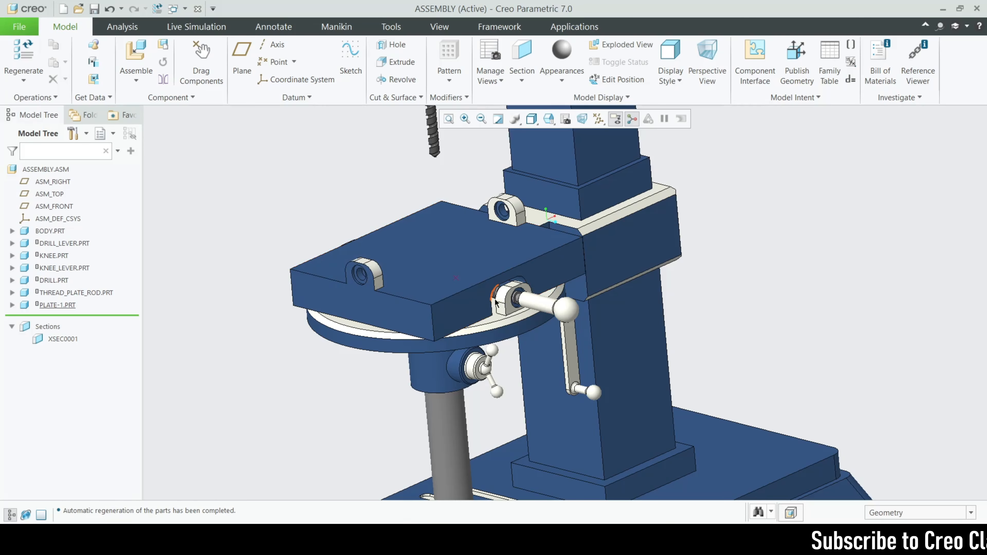
scroll(498, 296, "down", 3)
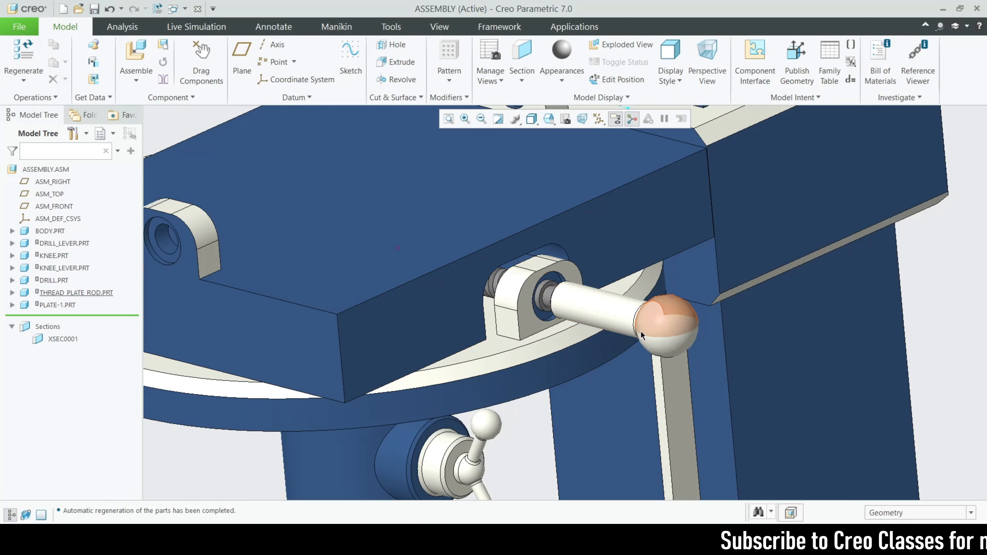
scroll(663, 321, "up", 3)
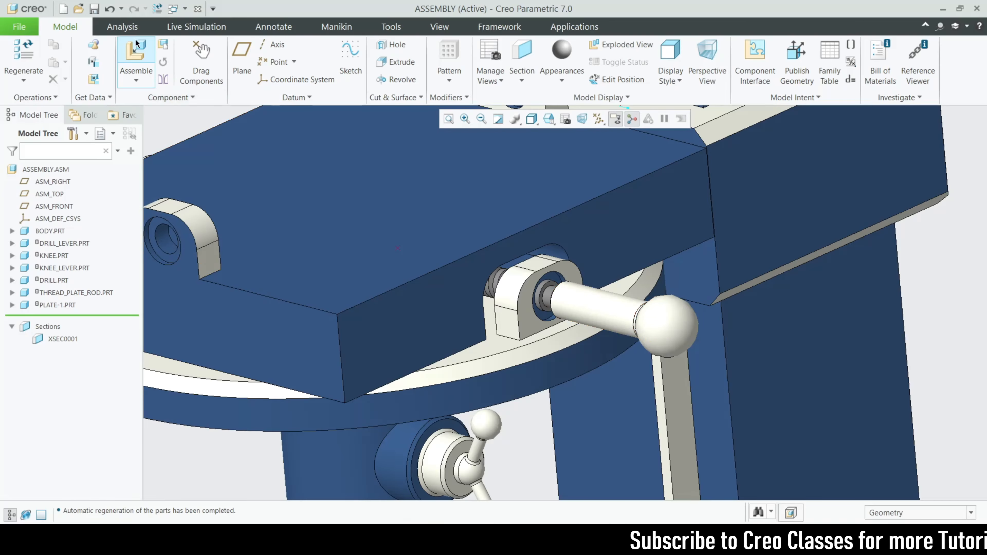
left_click(135, 53)
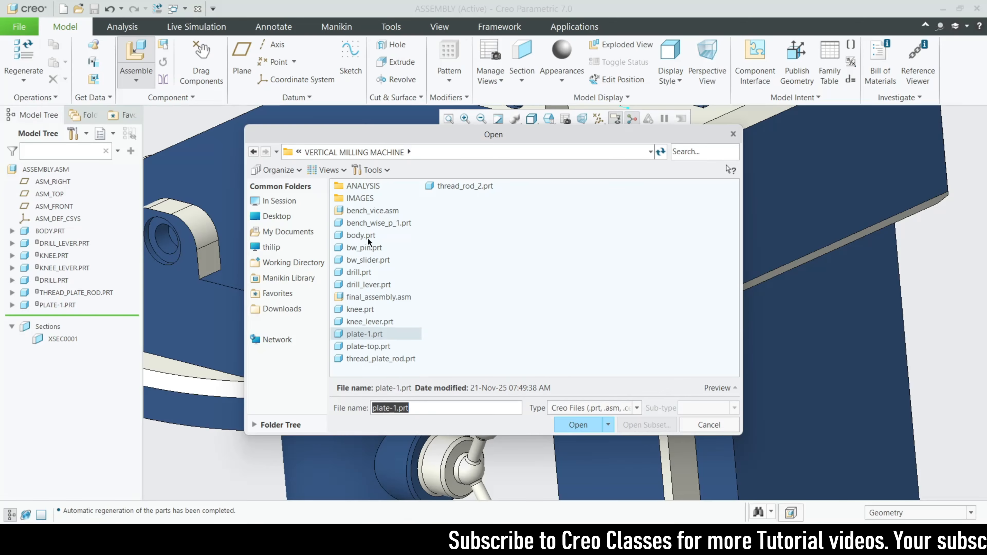
double_click(449, 185)
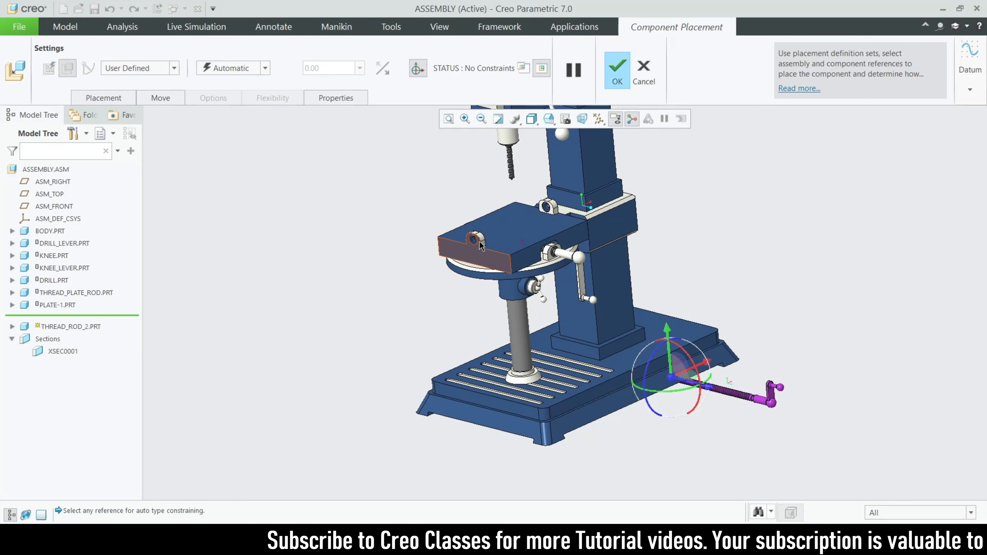
left_click_drag(678, 395, 354, 192)
scroll(257, 196, "down", 3)
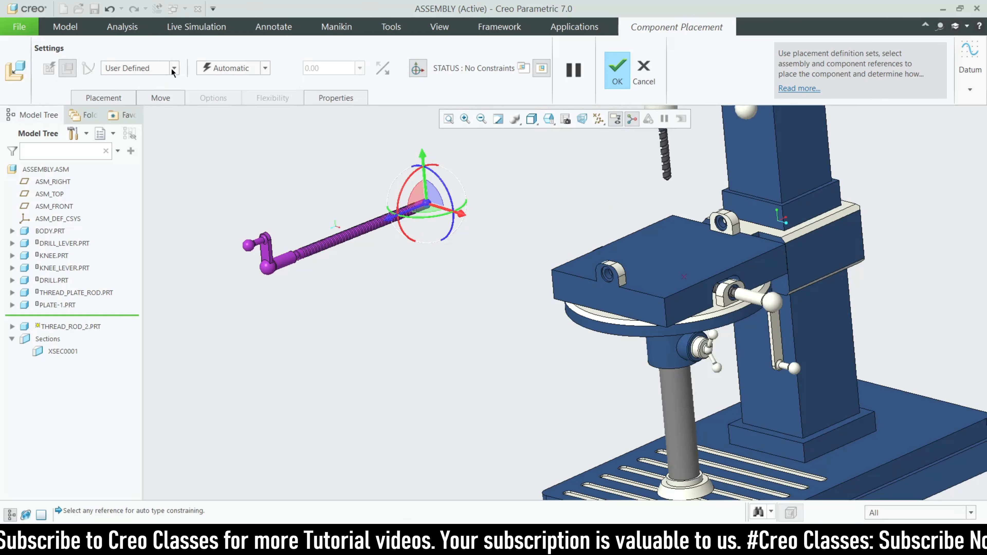
Give thread_rod_2 a Pin connection, display datum axes, and align the rod's axis with the hole axis of plate-1's lugs
left_click(174, 68)
left_click(120, 96)
scroll(295, 233, "down", 3)
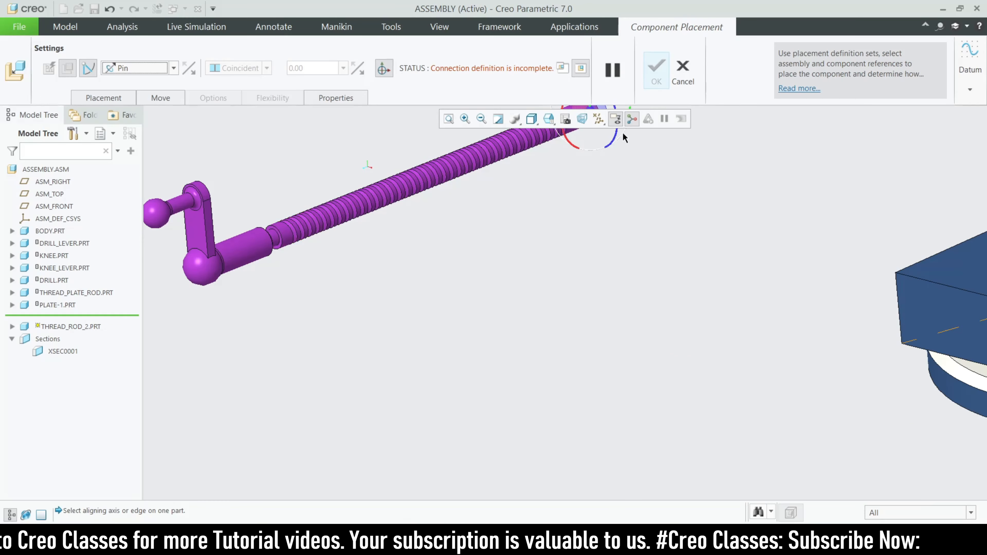
left_click(598, 118)
left_click(610, 149)
left_click(600, 115)
scroll(327, 213, "down", 3)
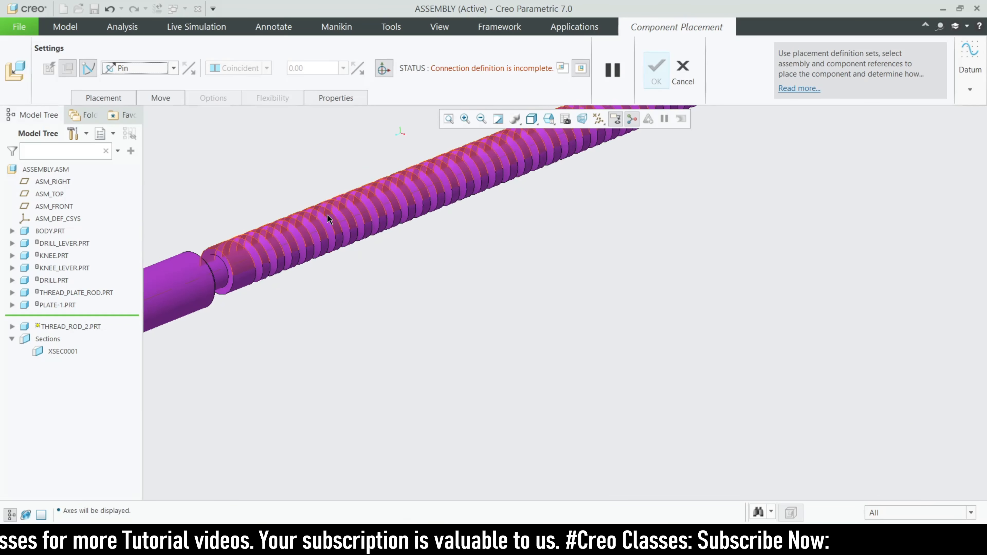
left_click(342, 220, "alt")
scroll(248, 272, "up", 6)
scroll(484, 307, "down", 5)
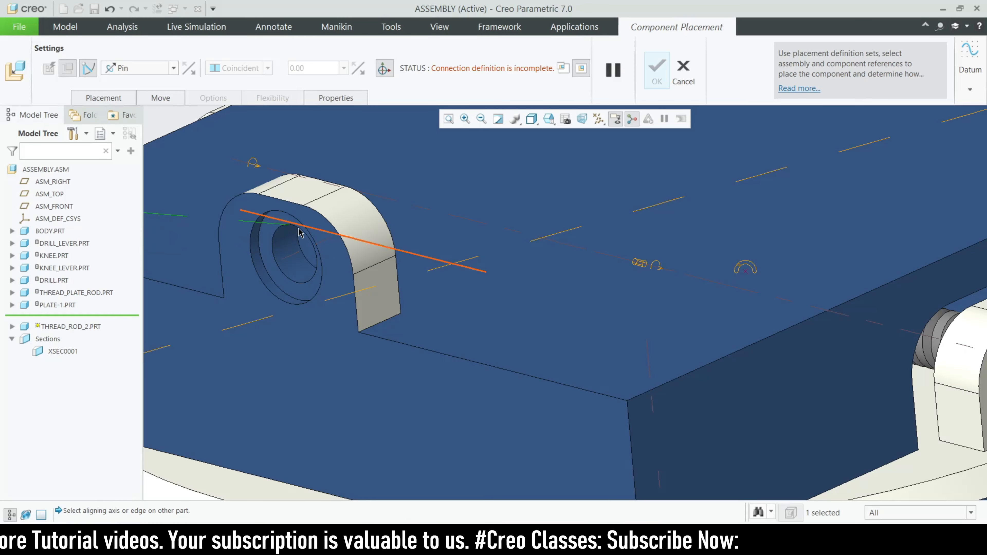
left_click(286, 255)
Make the rod's plain end face coincident with the recessed face of plate-1's lug nearest the column and accept the Pin placement
scroll(468, 301, "up", 5)
middle_click_drag(430, 281, 571, 300)
scroll(596, 264, "down", 6)
scroll(596, 265, "up", 6)
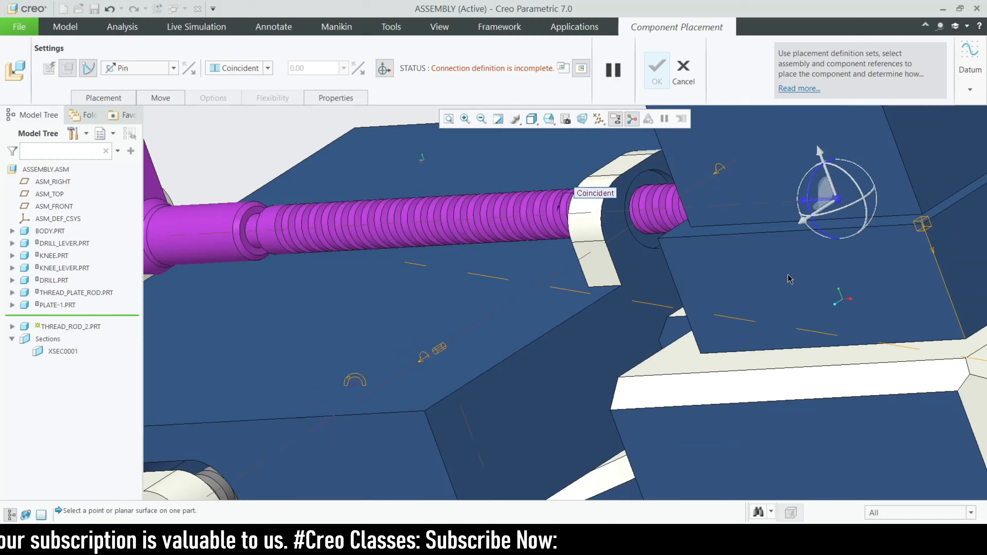
left_click_drag(774, 251, 431, 272)
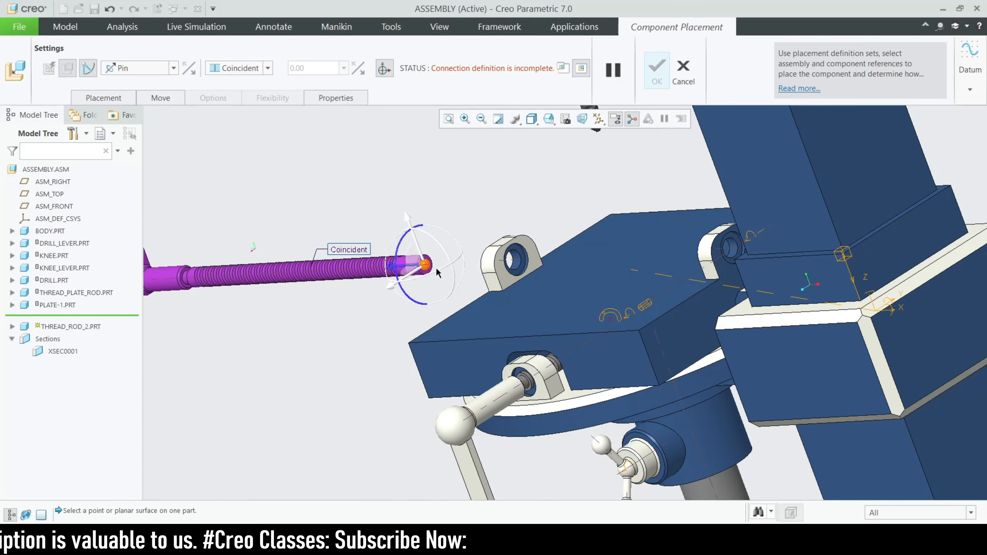
scroll(334, 270, "down", 5)
left_click(323, 269)
scroll(301, 280, "up", 6)
scroll(589, 270, "down", 5)
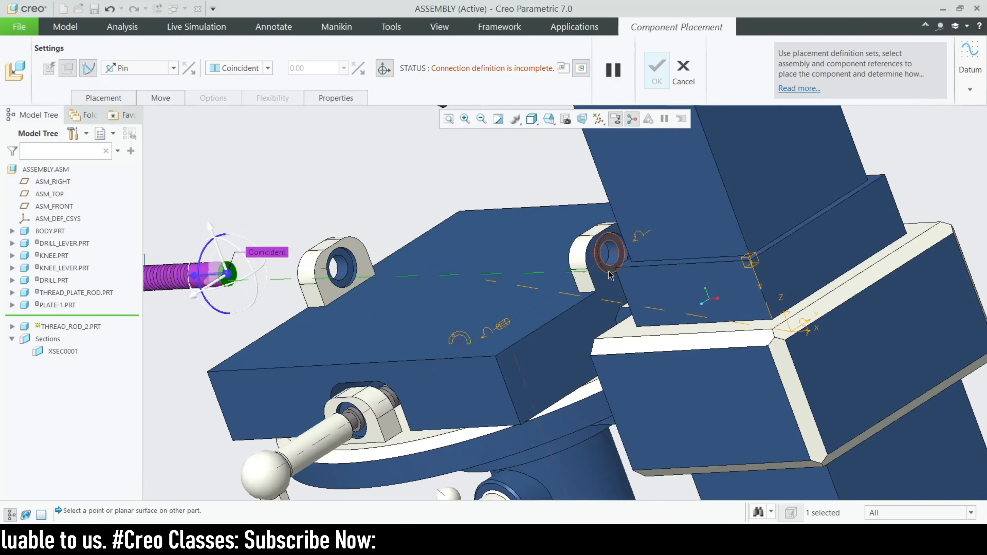
left_click(584, 284)
scroll(585, 287, "up", 8)
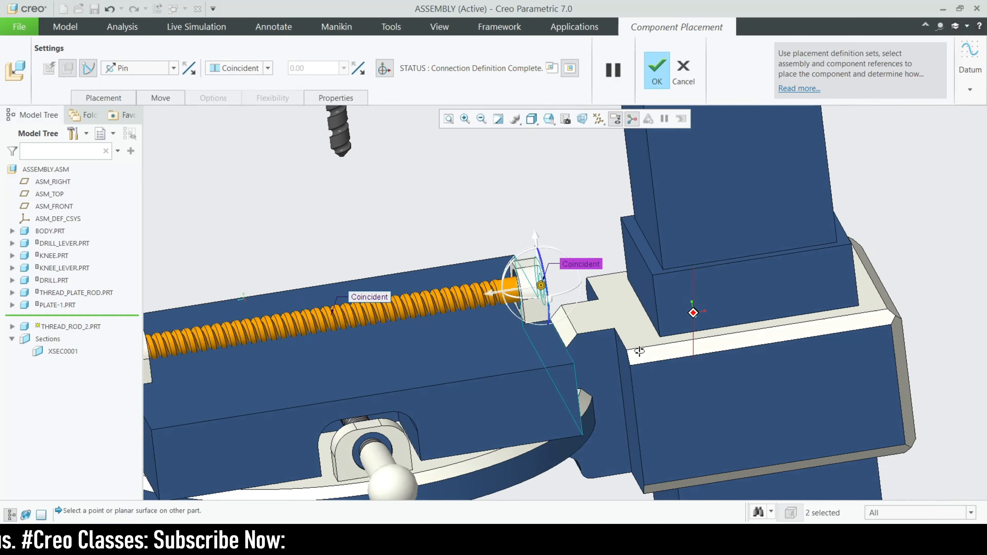
scroll(585, 317, "down", 3)
left_click(657, 70)
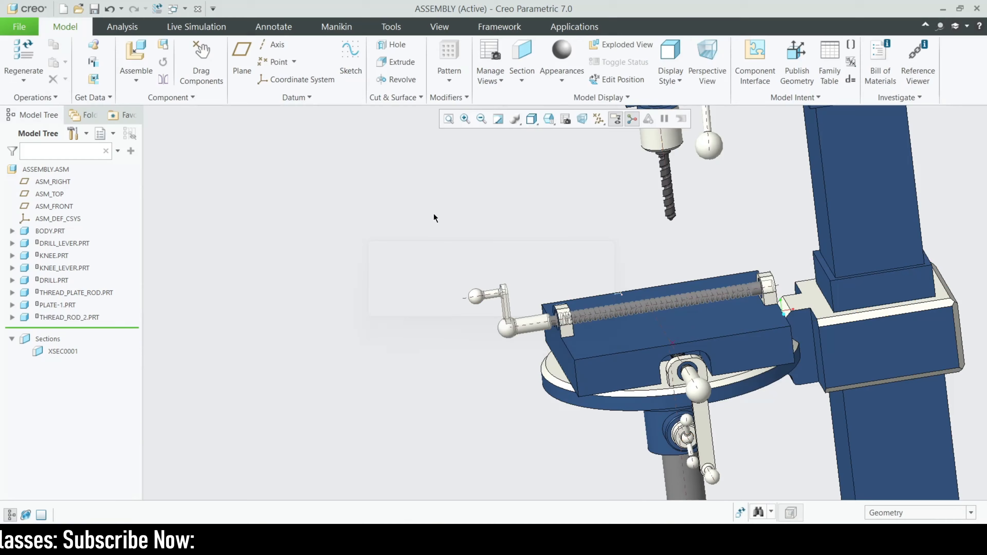
Insert plate-top.prt into the assembly and turn it about its vertical axis to match the orientation of plate-1
scroll(434, 216, "up", 5)
scroll(577, 352, "down", 4)
scroll(590, 317, "down", 3)
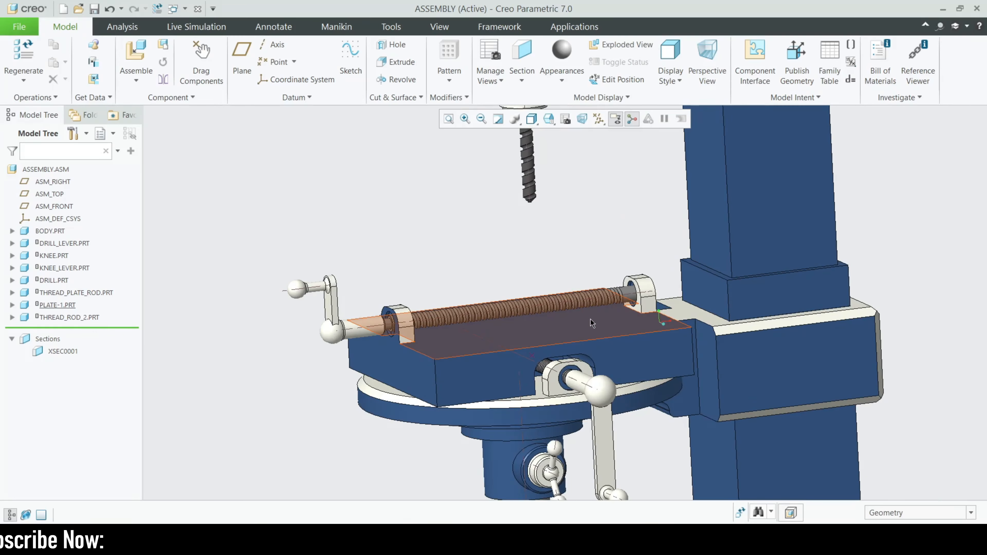
left_click(136, 53)
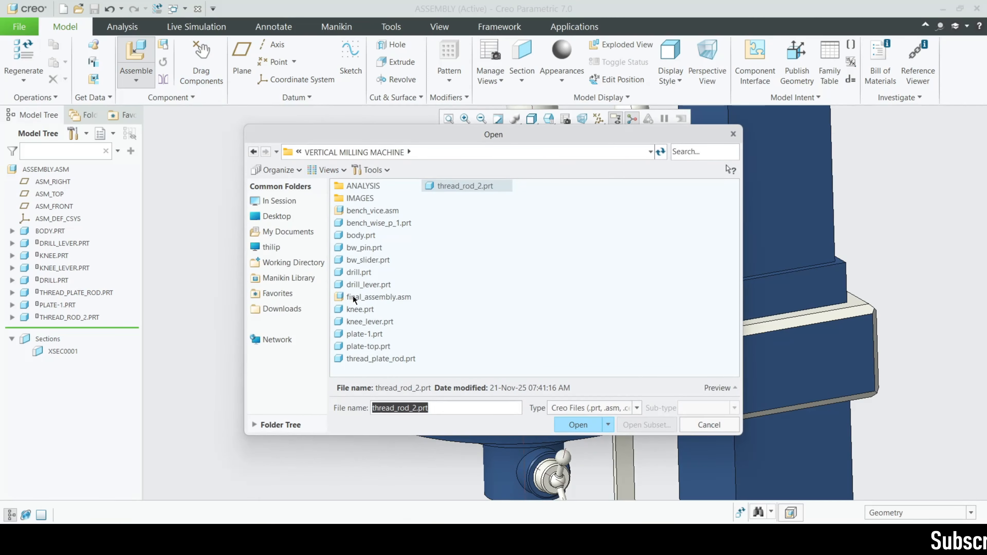
double_click(375, 347)
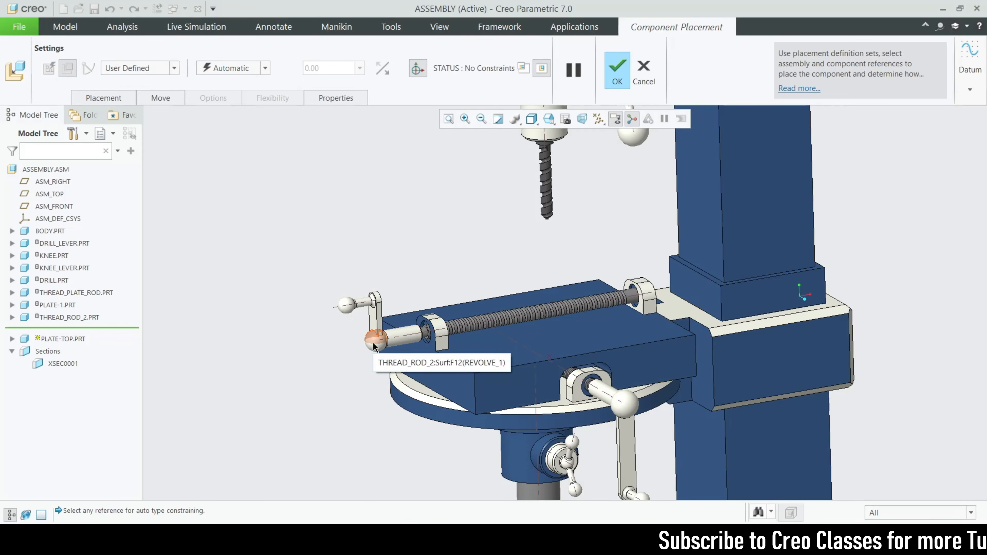
scroll(380, 329, "up", 5)
scroll(507, 453, "down", 2)
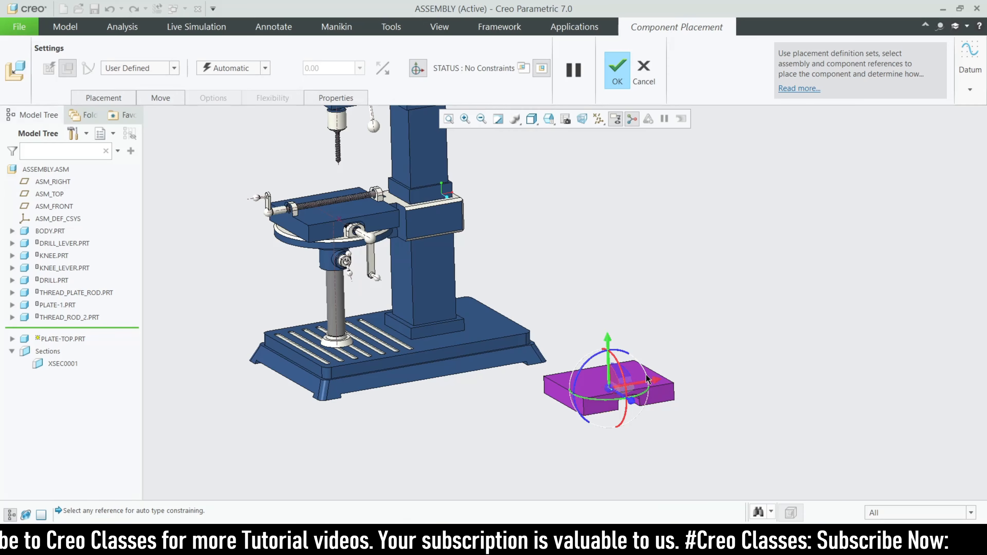
left_click_drag(619, 401, 571, 395)
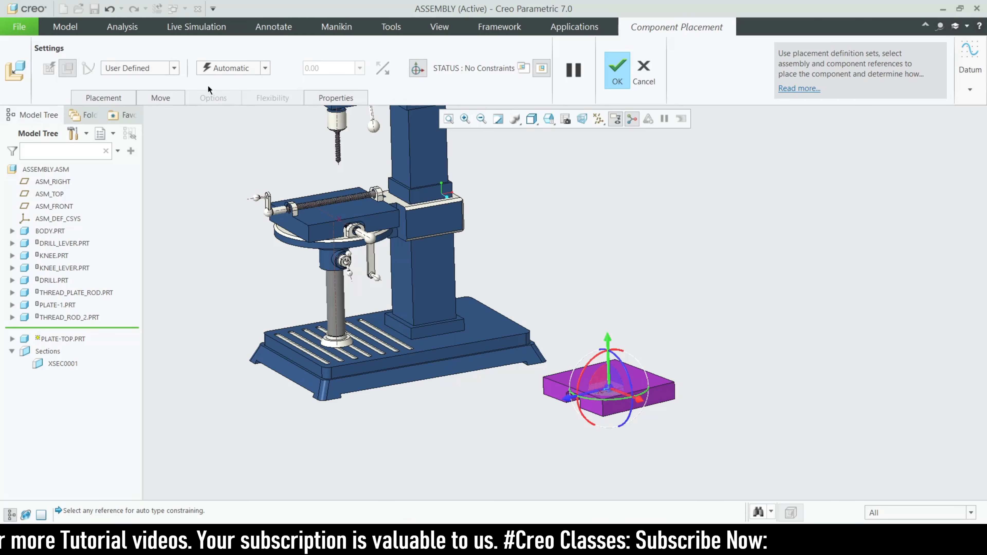
Give plate-top a Cylinder connection, aligning the axis of thread_rod_2 with the hole axis on plate-top's underside
left_click(174, 69)
left_click(132, 133)
scroll(279, 172, "up", 2)
scroll(311, 194, "up", 5)
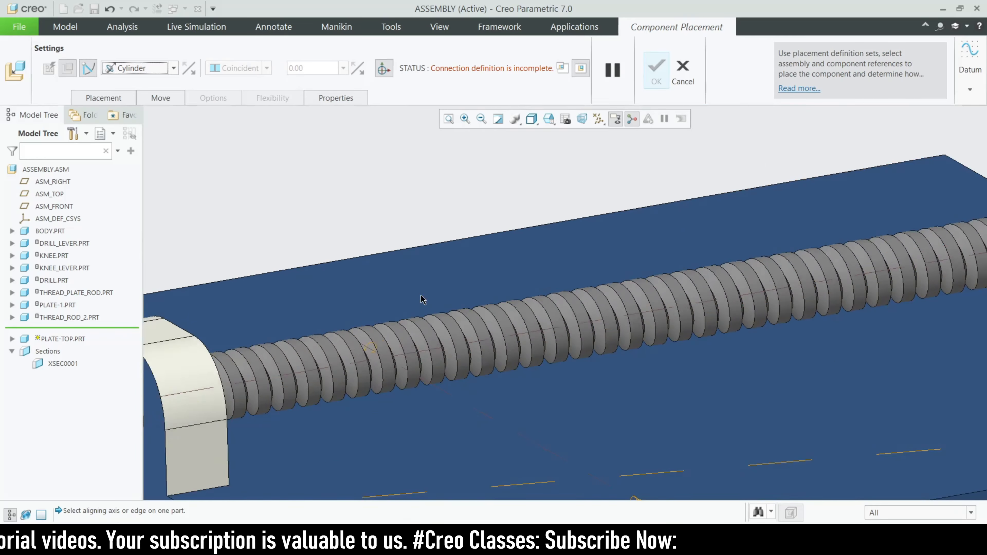
left_click(445, 351)
scroll(445, 351, "down", 8)
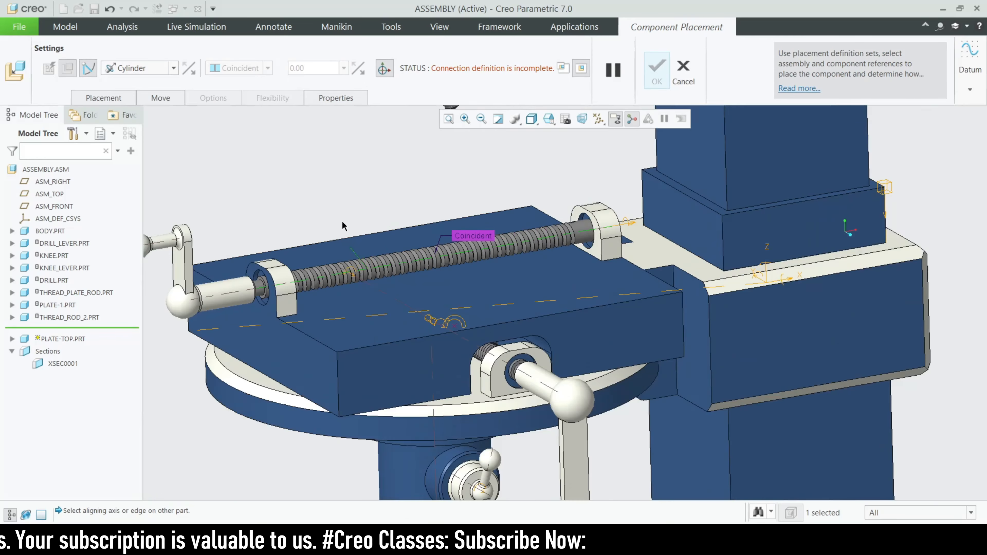
scroll(639, 385, "up", 6)
scroll(681, 308, "up", 6)
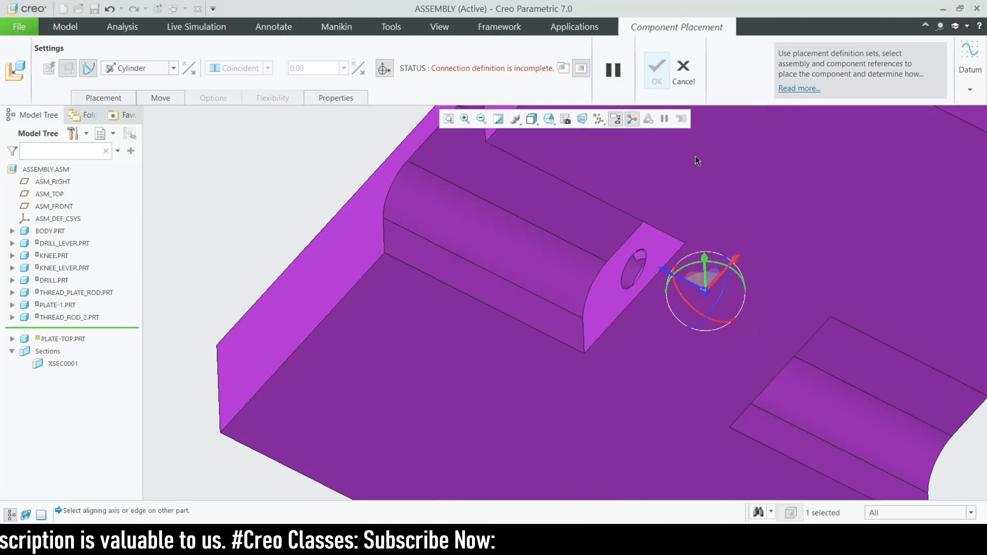
left_click(658, 294)
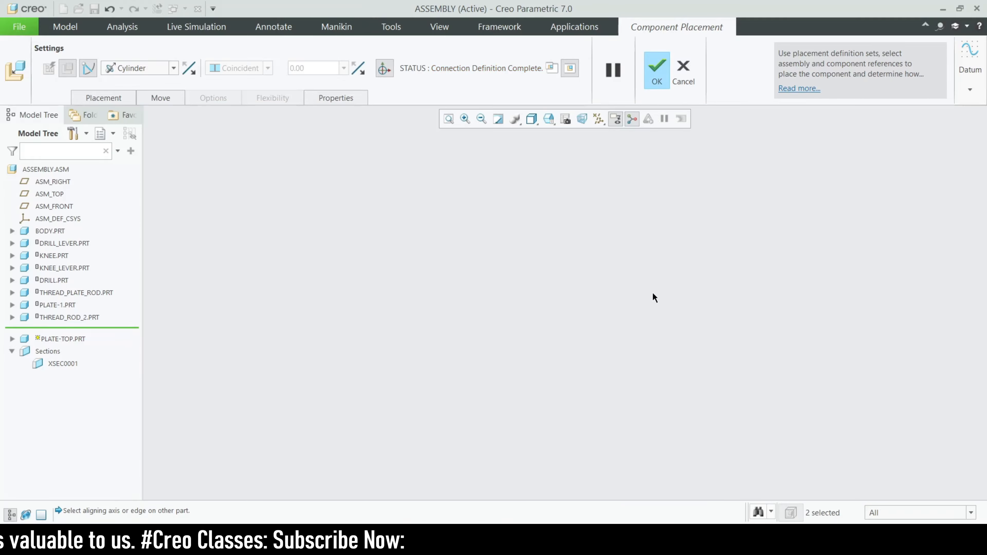
scroll(652, 296, "down", 8)
middle_click_drag(652, 295, 661, 363)
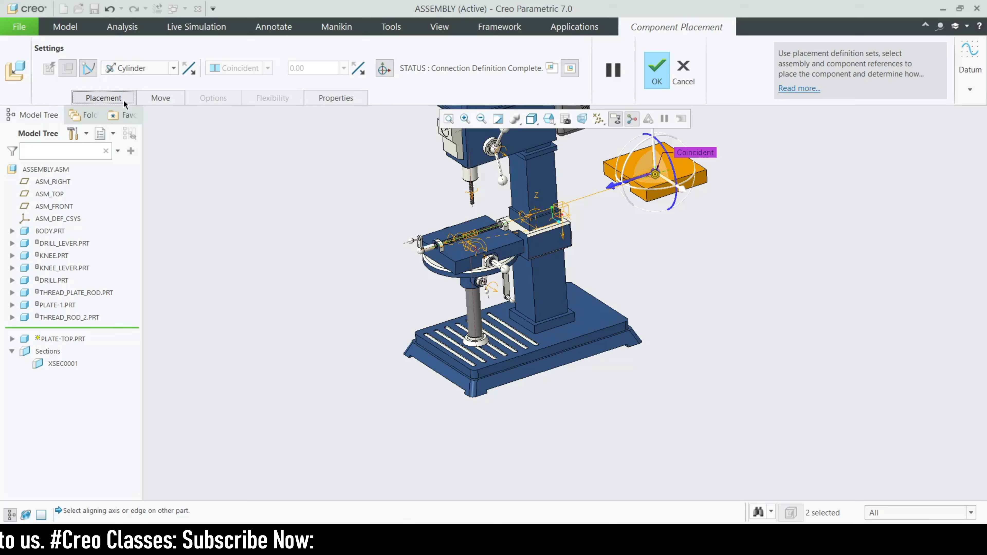
Add a second connection set to plate-top's placement and make it a General connection
left_click(103, 216)
scroll(463, 206, "up", 5)
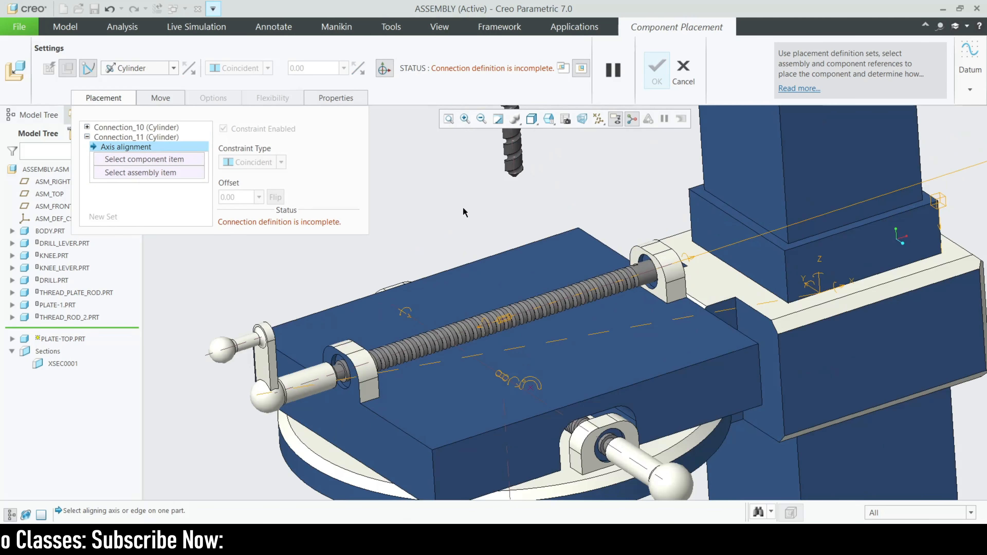
left_click(142, 68)
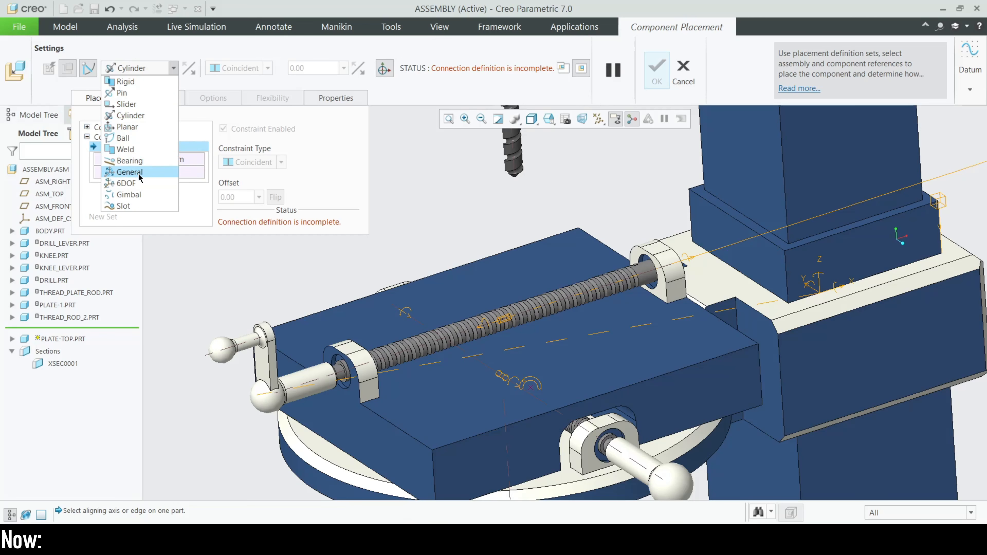
left_click(124, 138)
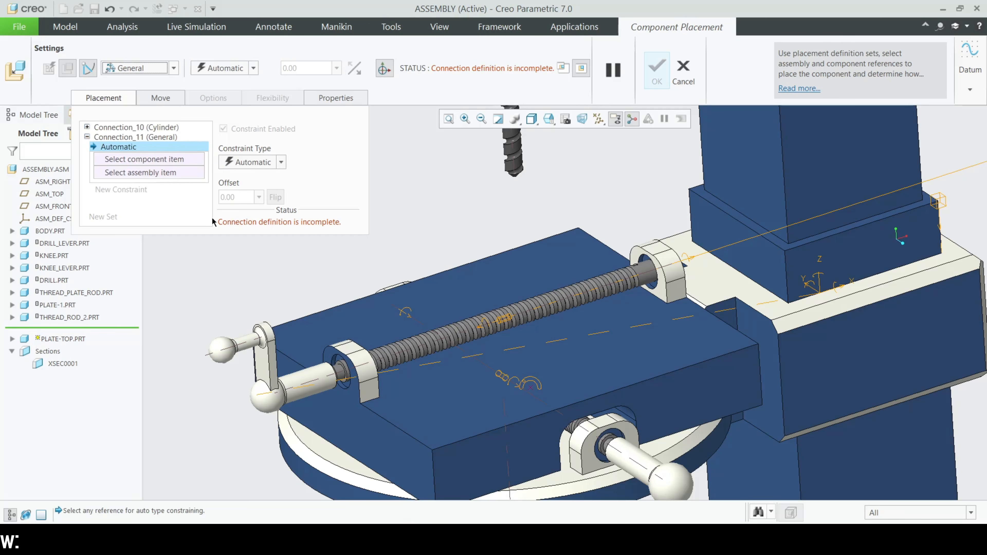
left_click(147, 67)
left_click(129, 174)
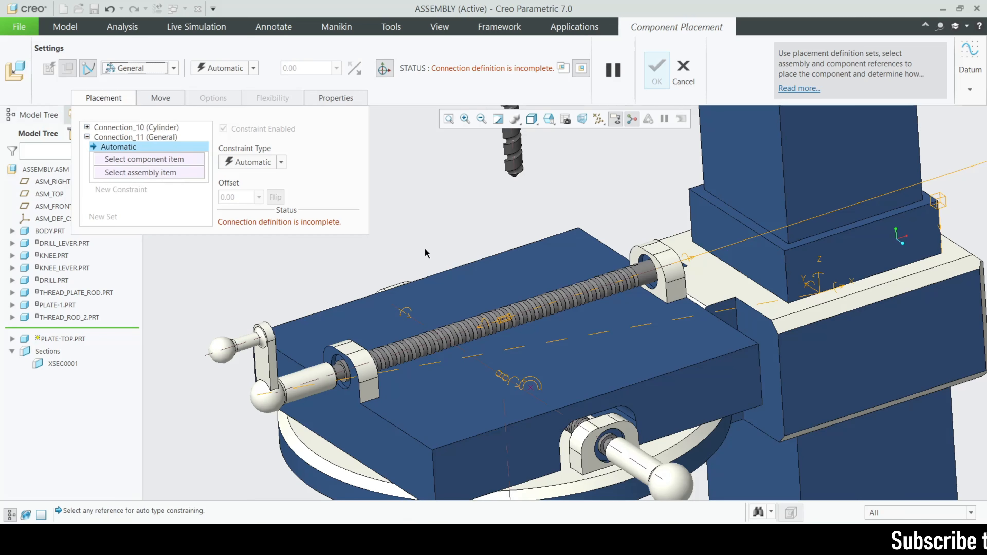
Make the underside face of plate-top coincident with the top face of plate-1 in the General connection
left_click(521, 265)
scroll(521, 264, "up", 4)
middle_click_drag(635, 316, 694, 229)
scroll(695, 274, "down", 5)
scroll(690, 353, "down", 3)
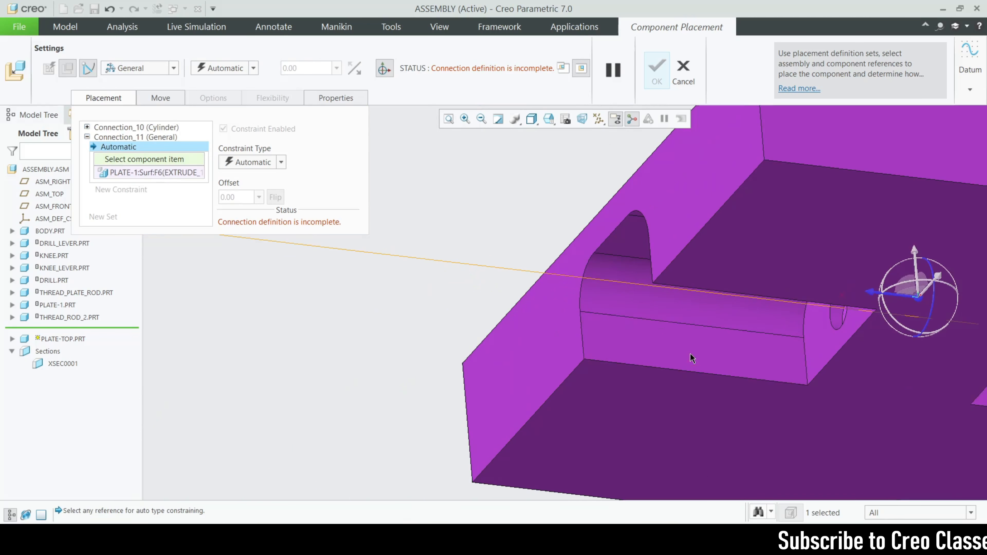
left_click(690, 355)
scroll(360, 310, "up", 6)
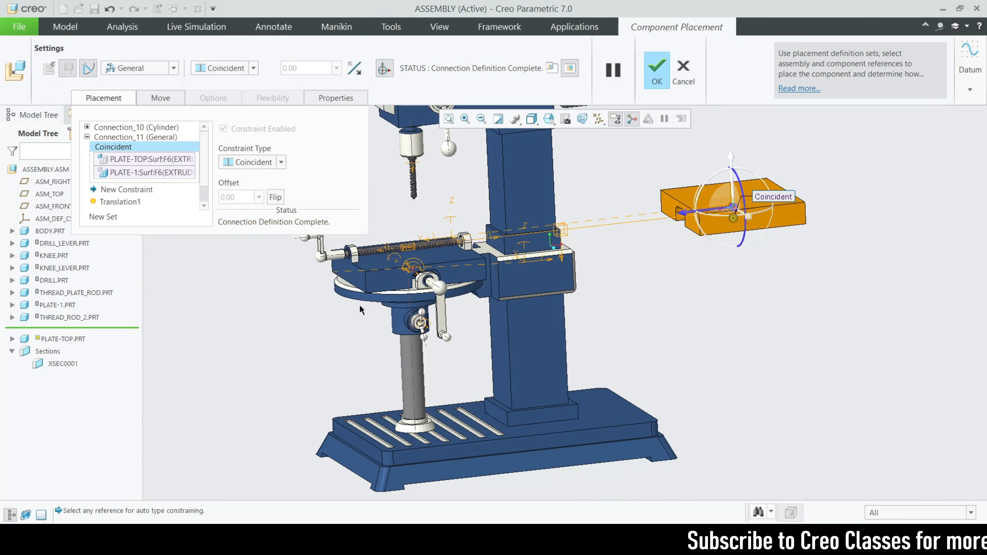
middle_click_drag(596, 318, 517, 303)
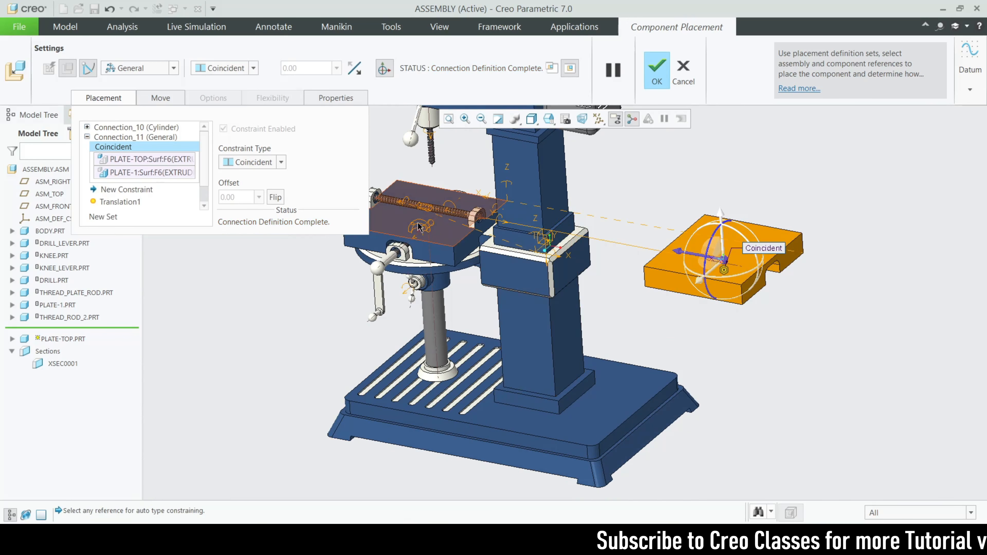
Add a Slot connection set to plate-top and pick the helical thread edge at the column end of thread_rod_2 as its line reference
left_click(106, 218)
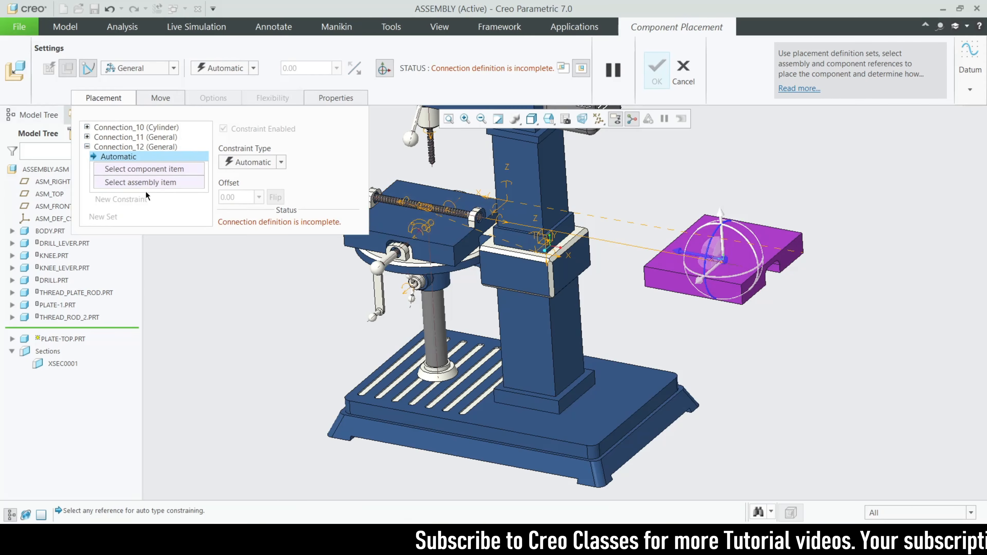
left_click(155, 68)
left_click(138, 199)
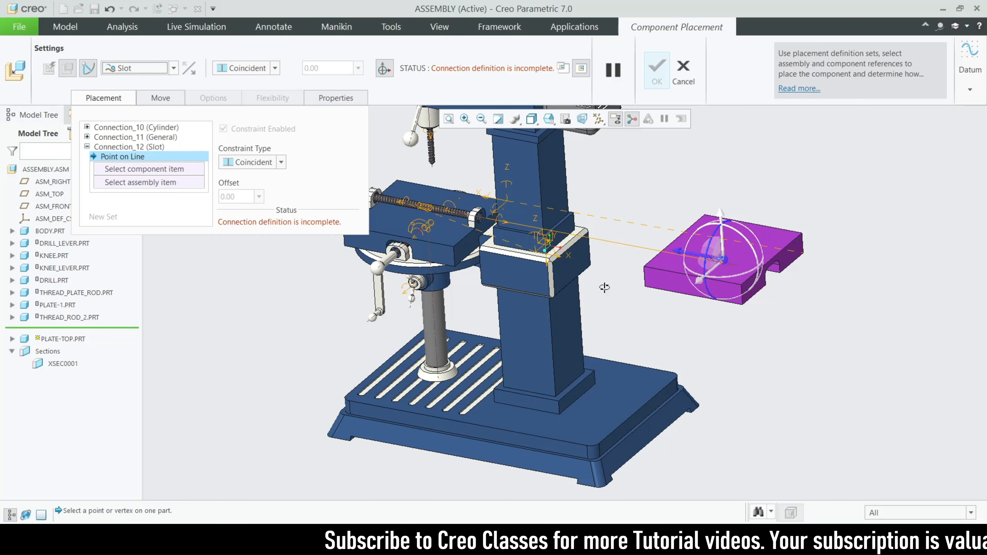
middle_click_drag(599, 283, 587, 278)
scroll(564, 291, "down", 6)
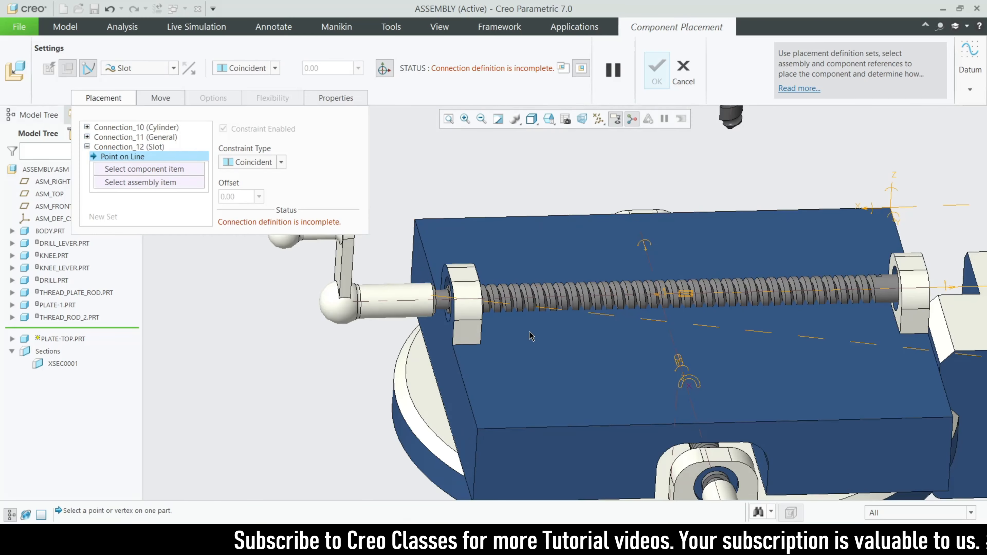
scroll(518, 325, "down", 5)
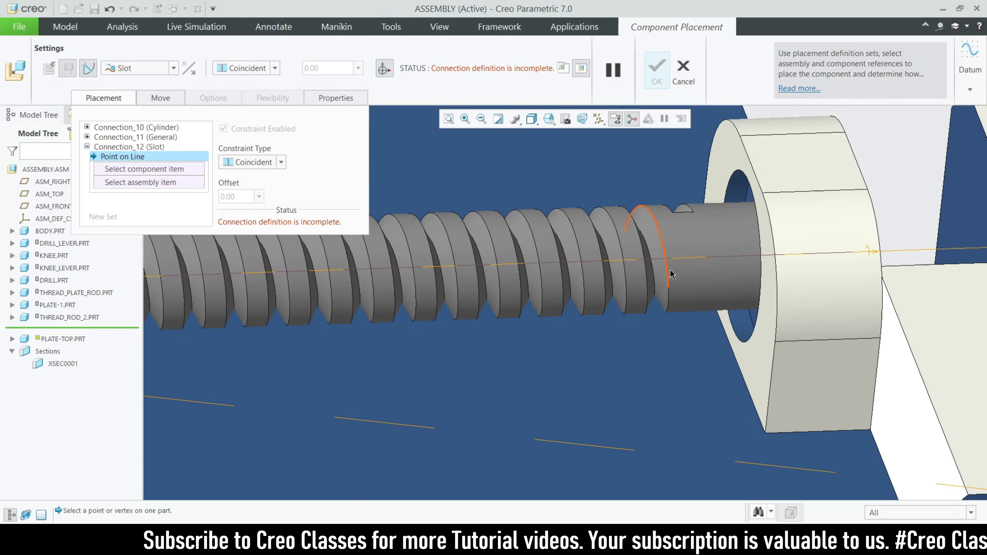
middle_click_drag(712, 287, 678, 405)
scroll(661, 273, "up", 5)
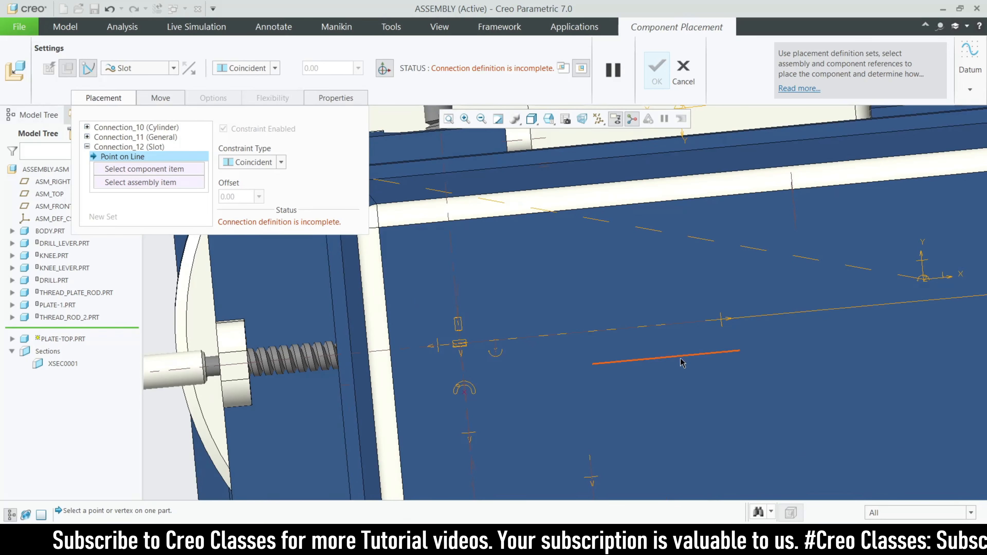
middle_click_drag(680, 359, 675, 409)
scroll(660, 371, "down", 8)
left_click(625, 347)
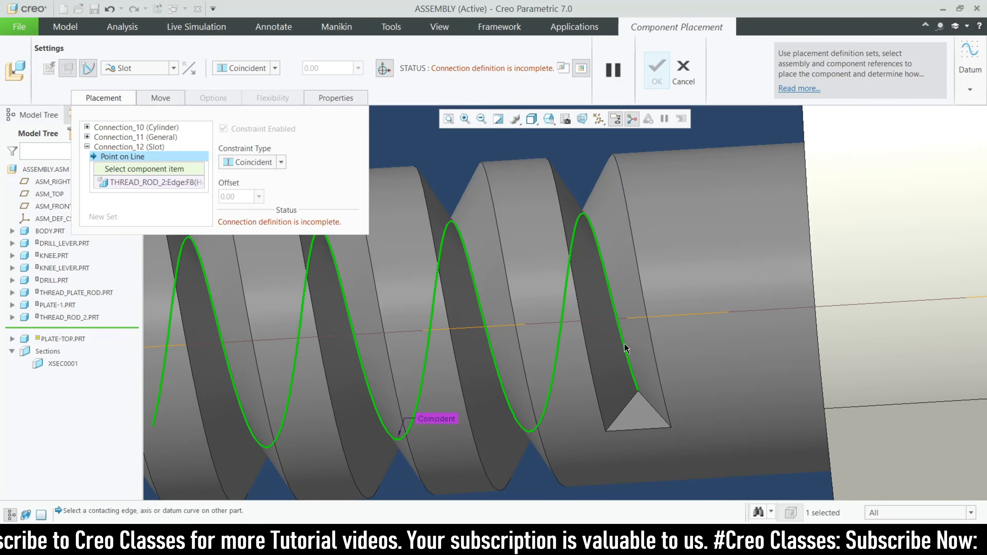
Extend the slot path along thread_rod_2 by adding the adjoining helical thread edges up to the handle end, ten edges in all
scroll(622, 345, "up", 5)
scroll(553, 319, "down", 6)
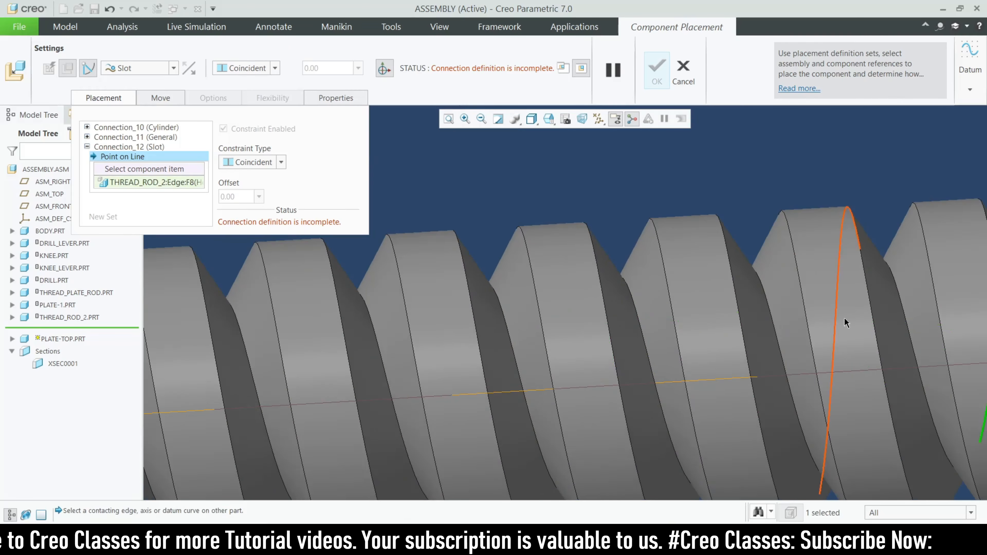
left_click(902, 319)
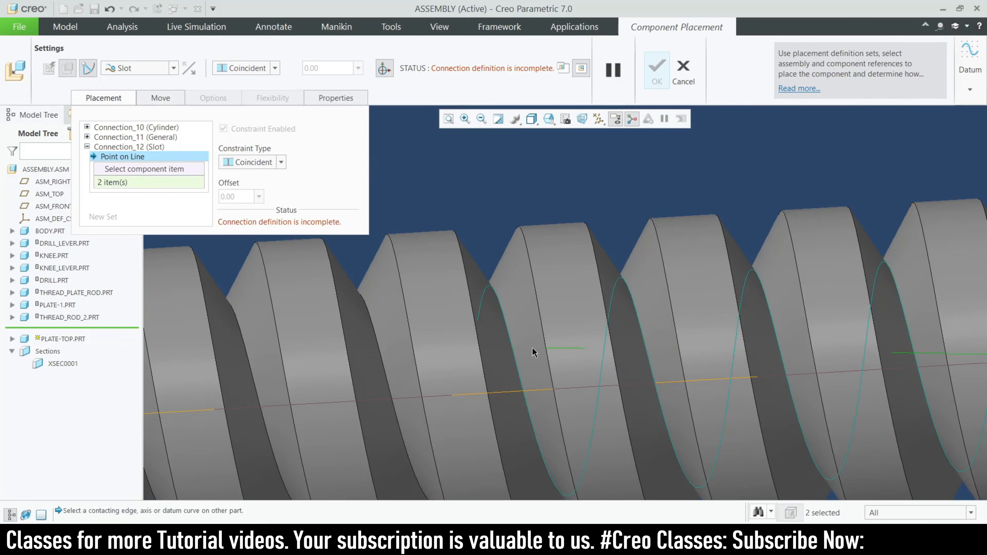
left_click(471, 357)
scroll(471, 357, "up", 5)
scroll(583, 272, "down", 4)
scroll(583, 272, "up", 4)
scroll(592, 184, "down", 4)
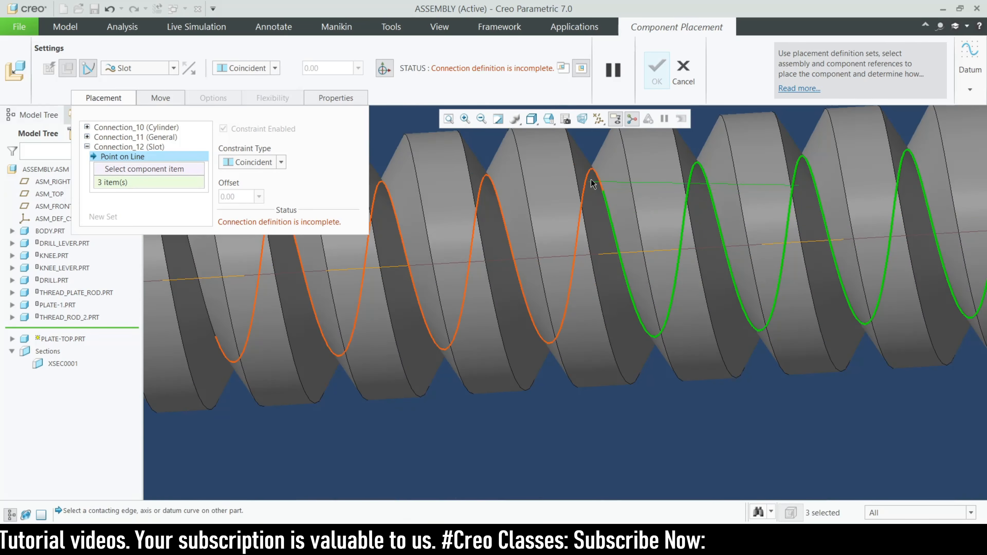
left_click(601, 183)
scroll(600, 183, "down", 3)
scroll(595, 257, "up", 3)
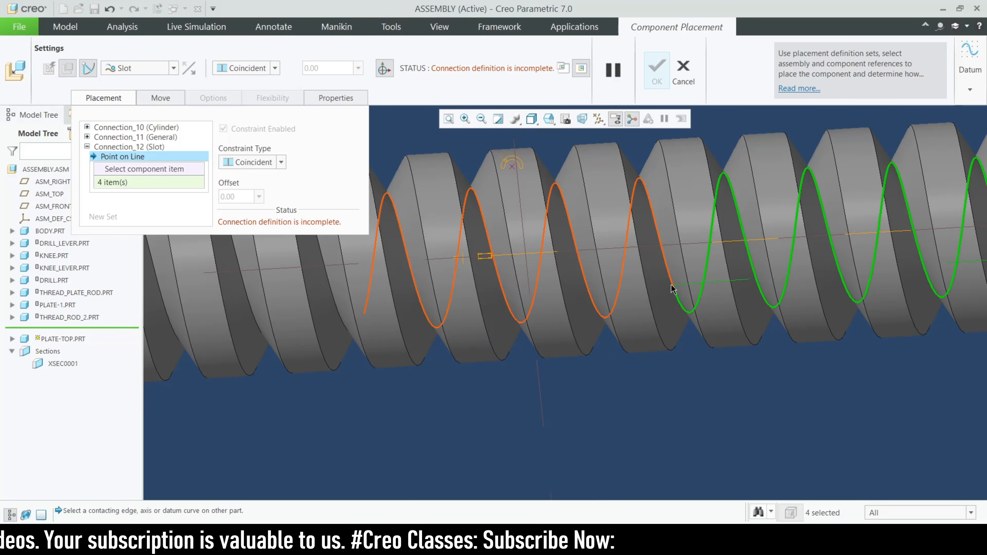
left_click(440, 302)
left_click(360, 324)
scroll(361, 323, "down", 3)
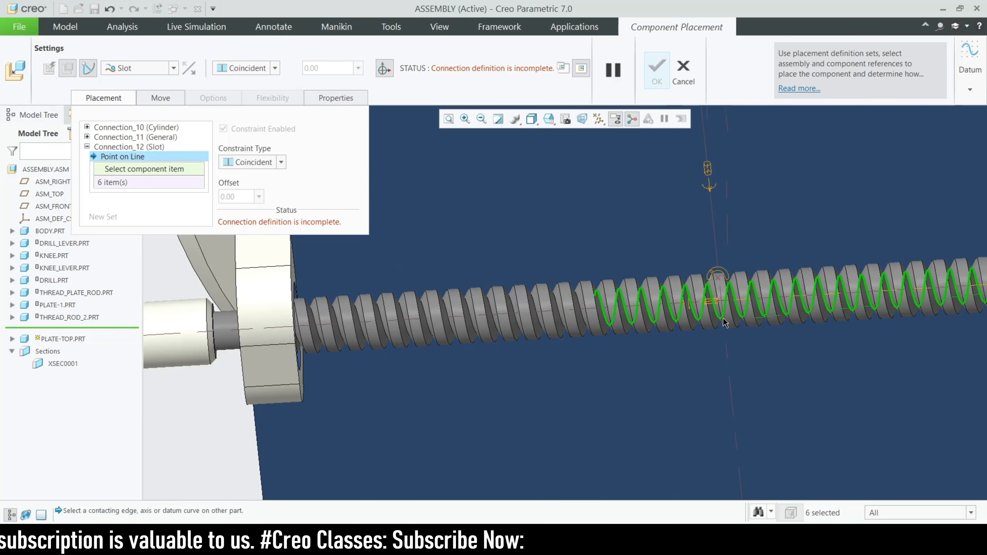
scroll(562, 263, "up", 4)
left_click(549, 237)
scroll(551, 239, "down", 3)
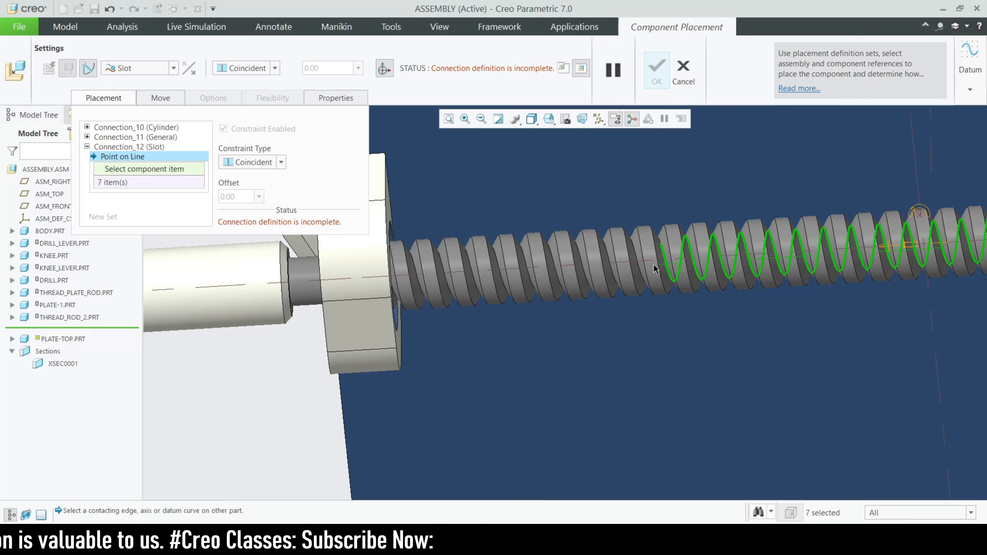
scroll(744, 185, "up", 4)
left_click(760, 155, "ctrl")
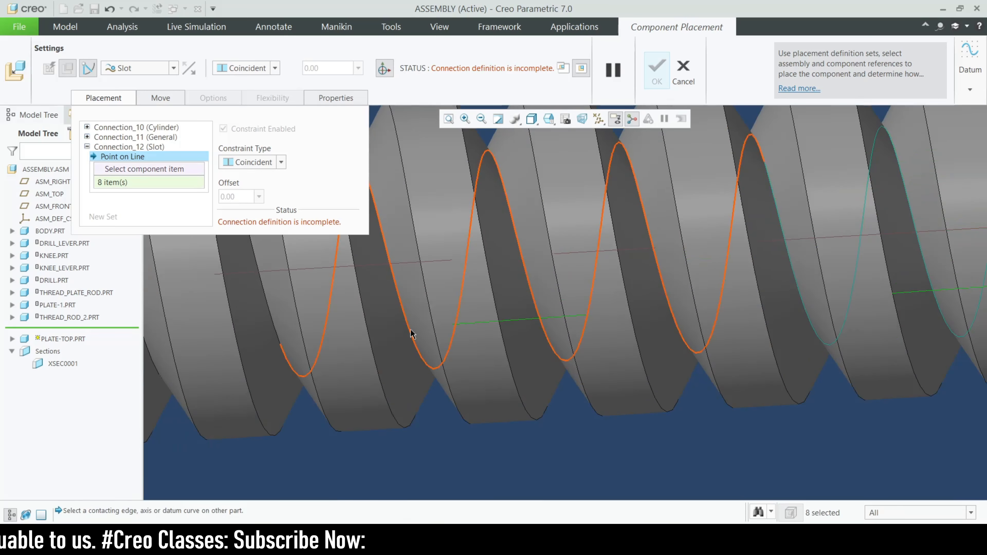
left_click(276, 331, "ctrl")
scroll(874, 312, "down", 4)
scroll(560, 319, "up", 3)
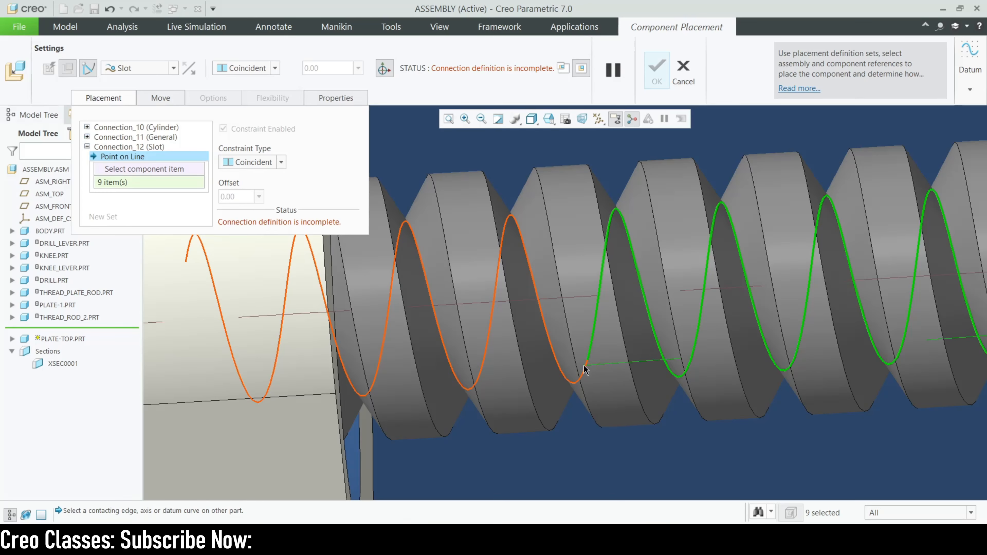
left_click(583, 368, "ctrl")
scroll(544, 336, "down", 6)
scroll(439, 329, "down", 10)
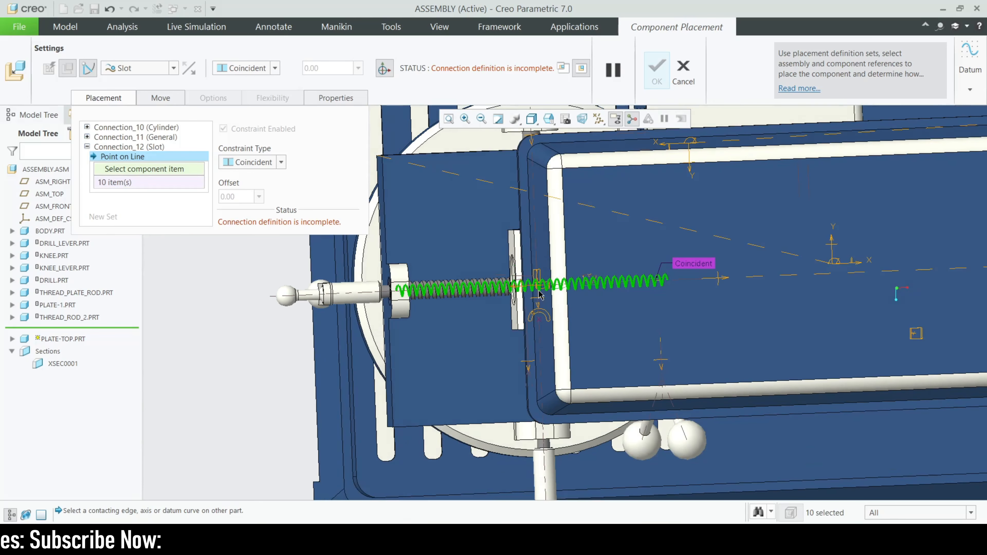
Select datum point PNT0 on the underside of plate-top as the slot's follower point
scroll(641, 259, "up", 10)
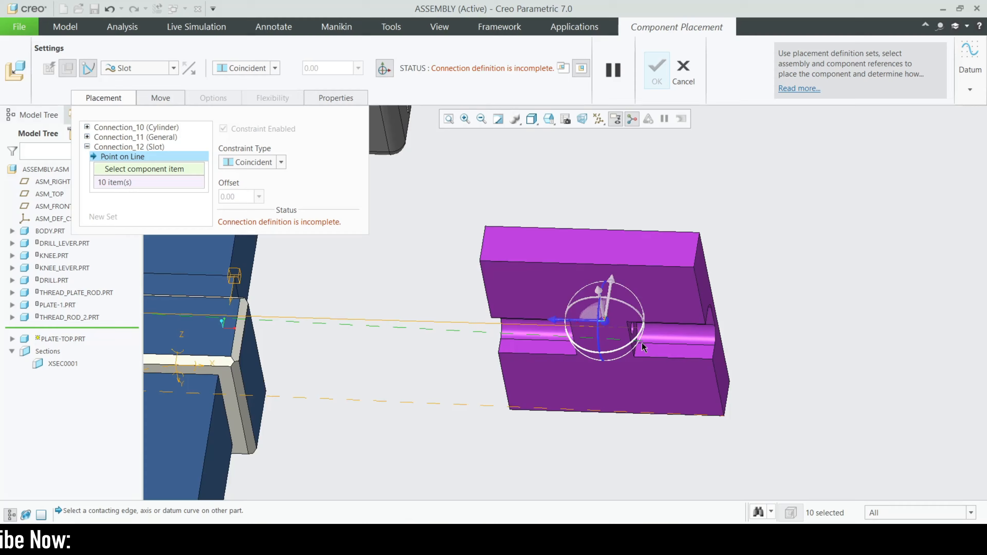
scroll(640, 259, "down", 5)
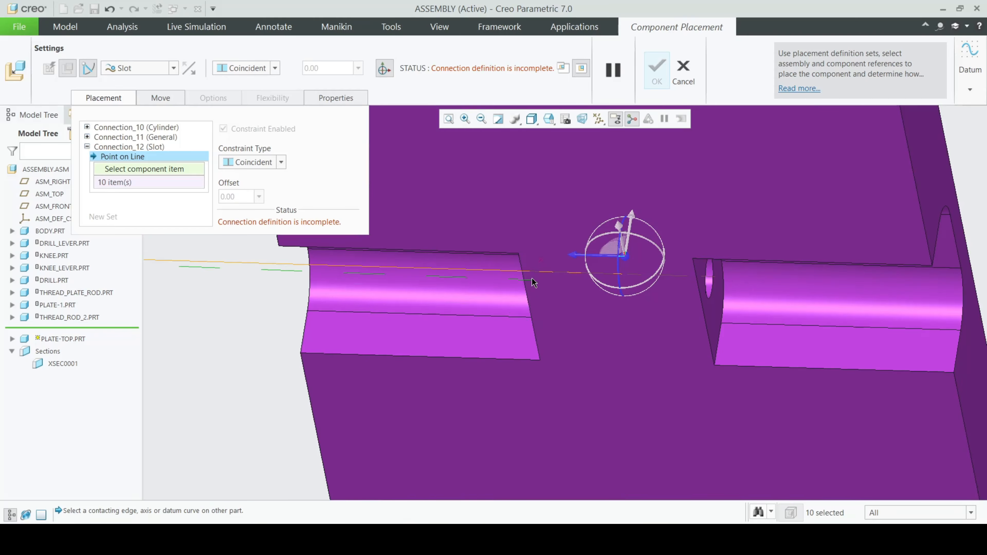
scroll(536, 268, "up", 5)
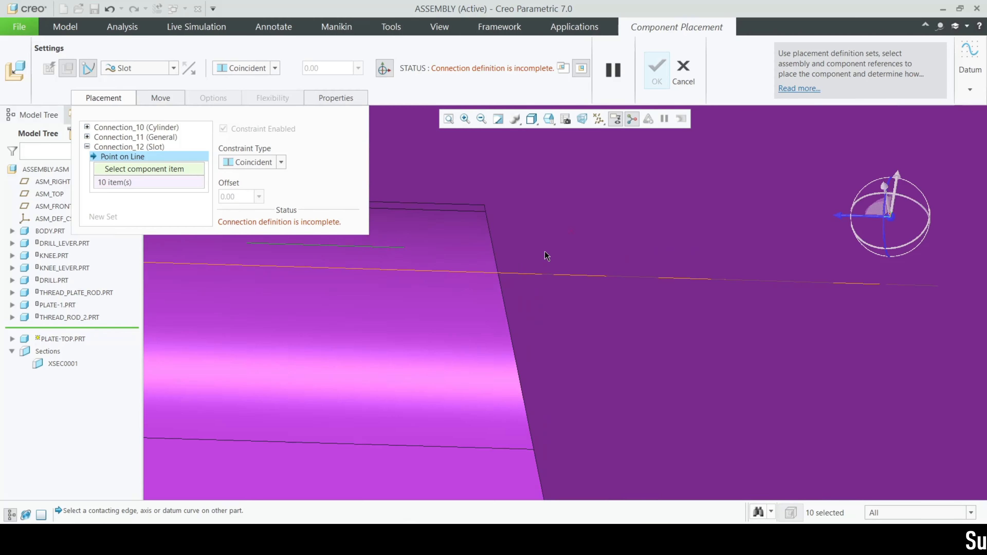
left_click(570, 231)
scroll(644, 236, "down", 10)
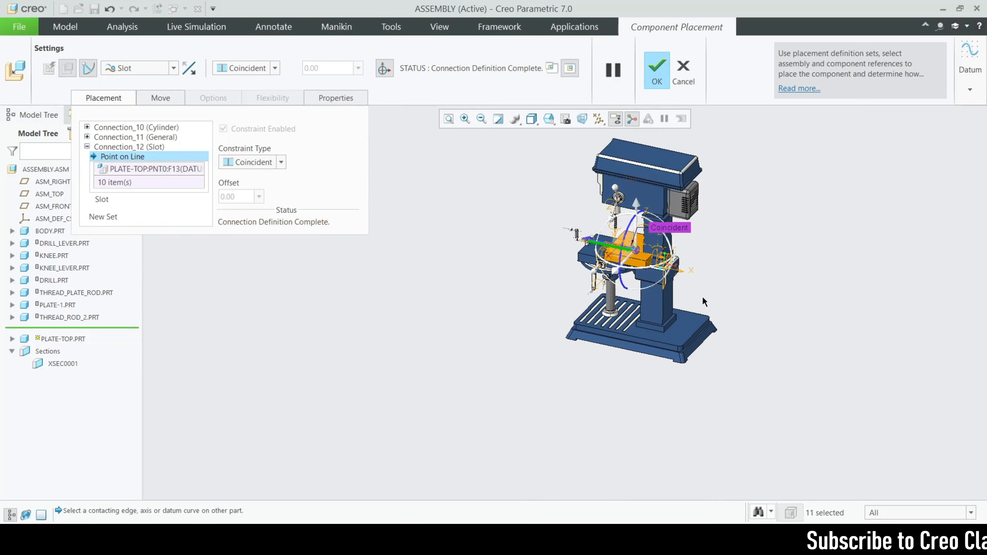
scroll(673, 256, "up", 5)
scroll(738, 308, "down", 4)
scroll(691, 274, "up", 4)
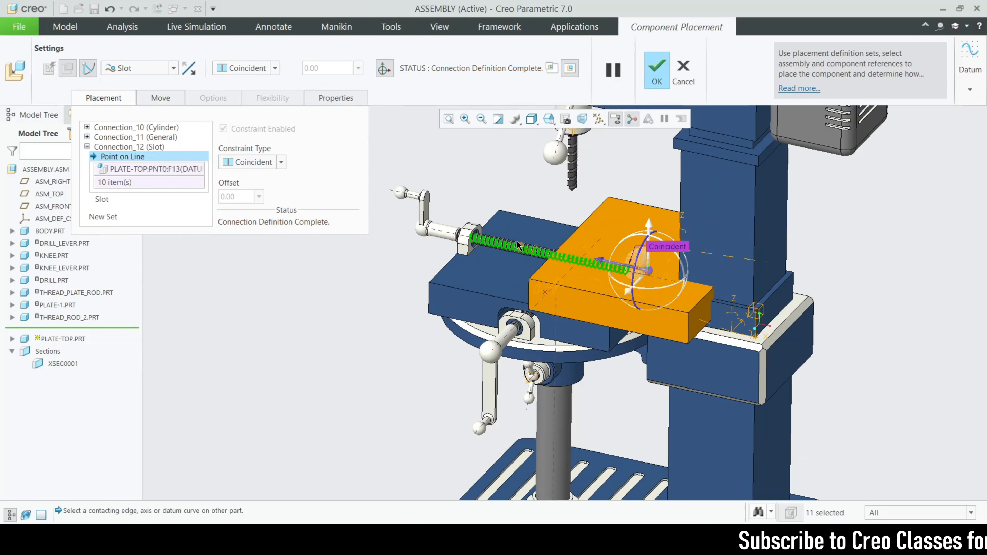
Slide plate-top along the rod over plate-1, accept its placement and regenerate the assembly
left_click(599, 261)
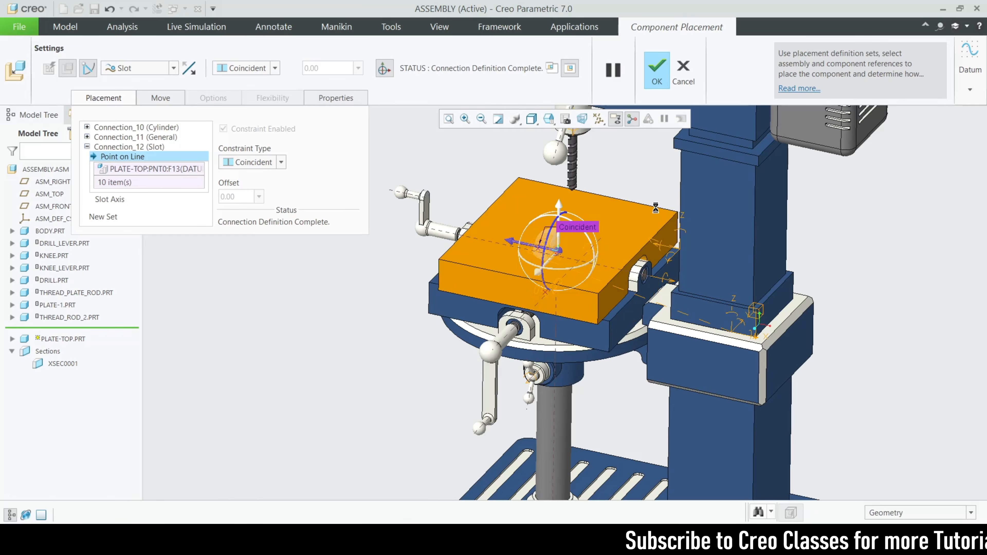
left_click(657, 69)
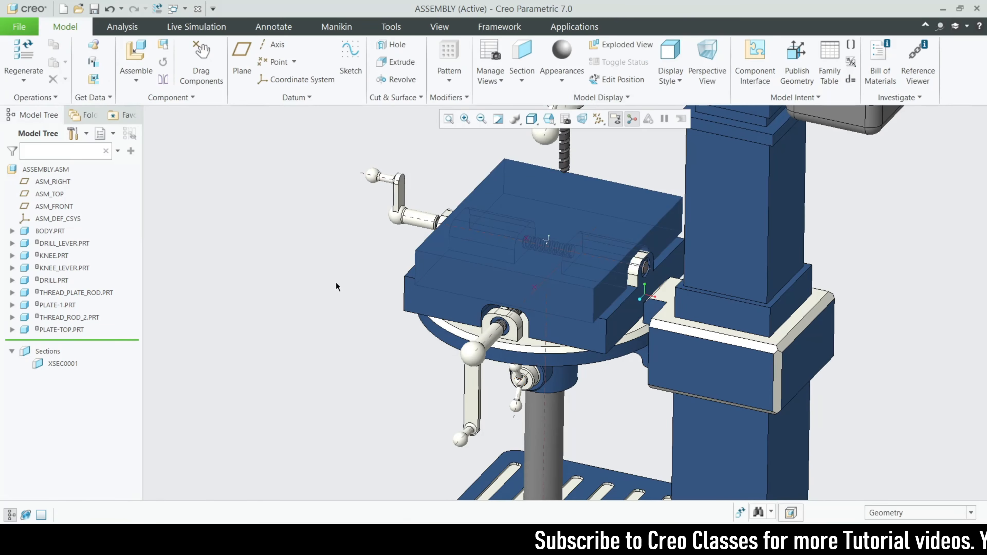
left_click(18, 55)
Reopen plate-top's placement definition, shift the plate along the rod towards the crank handle, accept it and regenerate the assembly
scroll(257, 296, "down", 3)
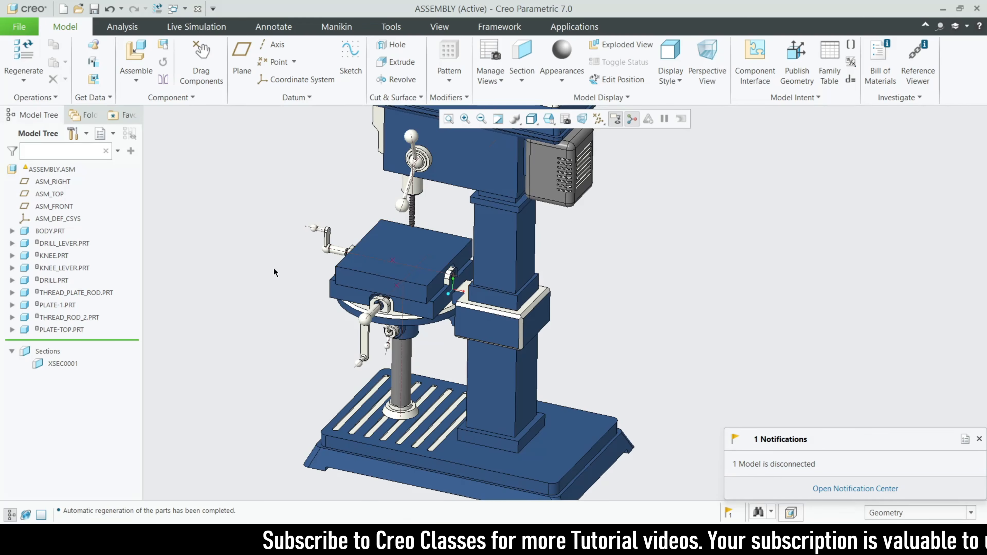
left_click(392, 245)
left_click(430, 175)
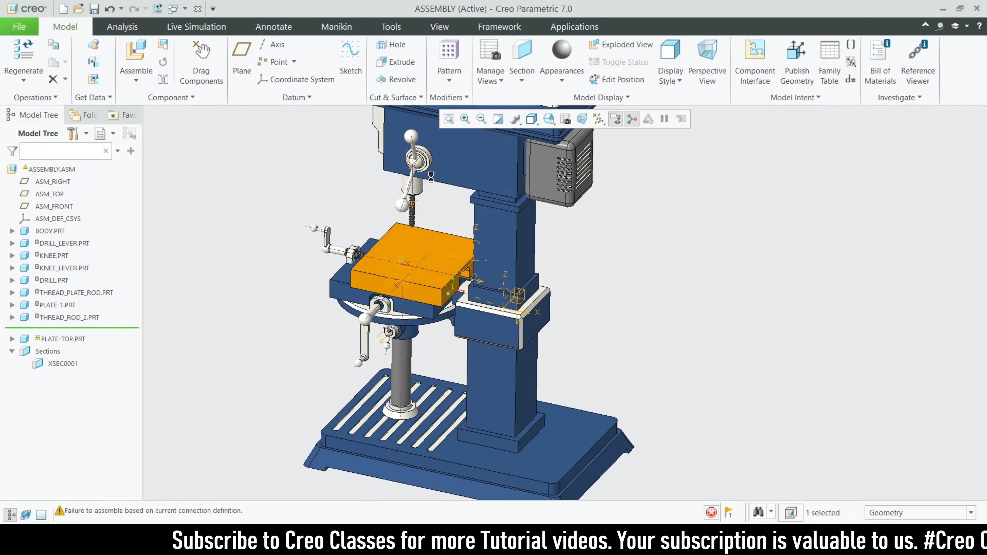
scroll(390, 272, "down", 3)
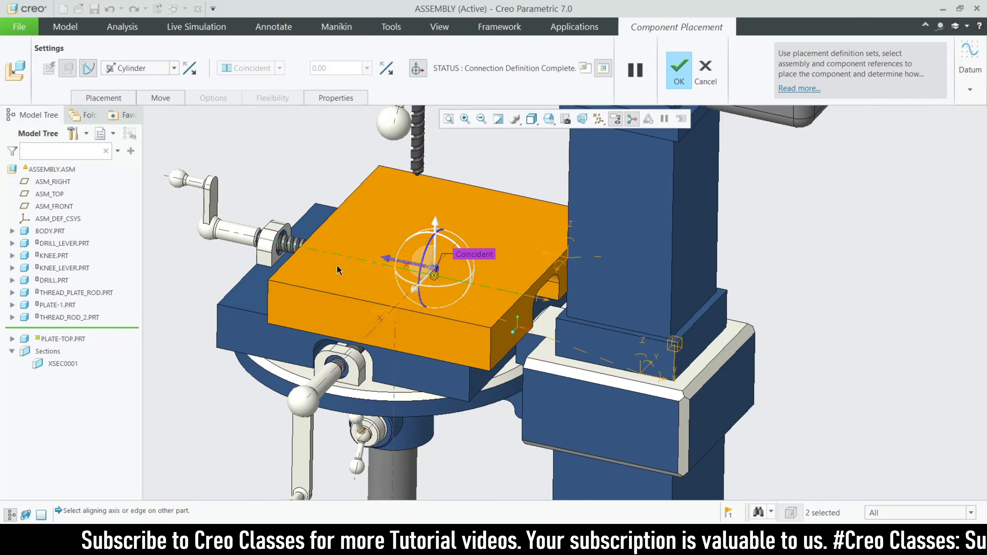
left_click_drag(389, 266, 356, 251)
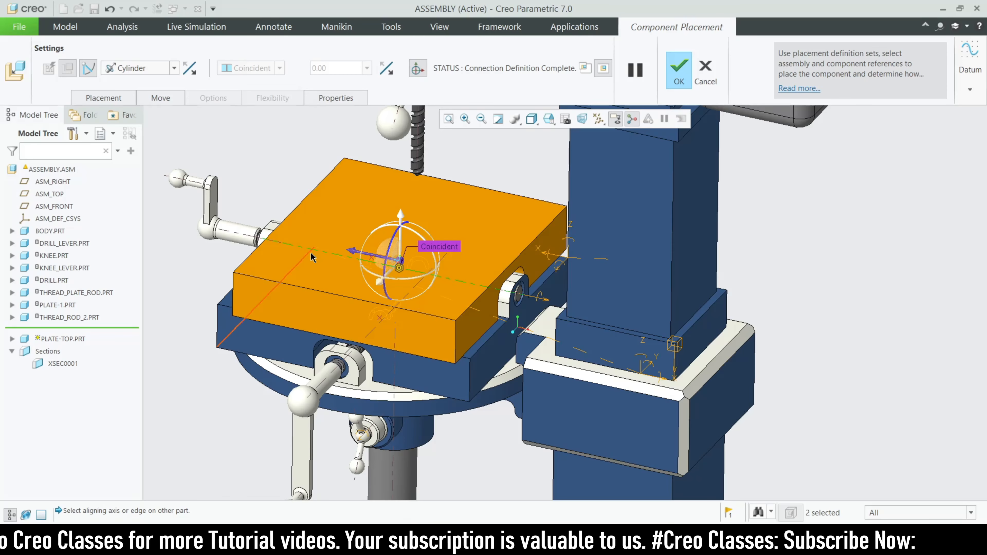
left_click(679, 69)
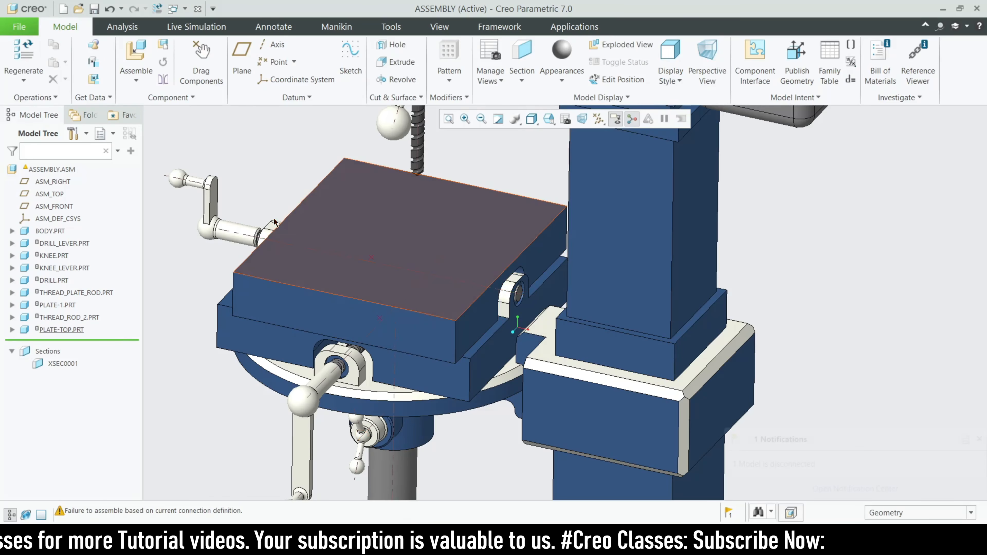
left_click(25, 58)
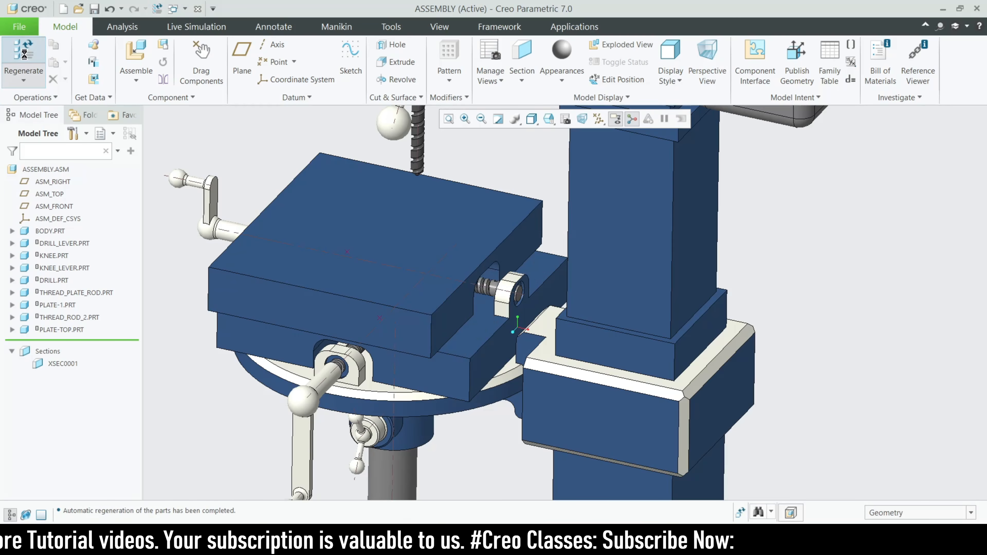
Regenerate the assembly, redefine plate-top's placement to slide it along thread_rod_2 towards the column, accept it and regenerate again
left_click(24, 59)
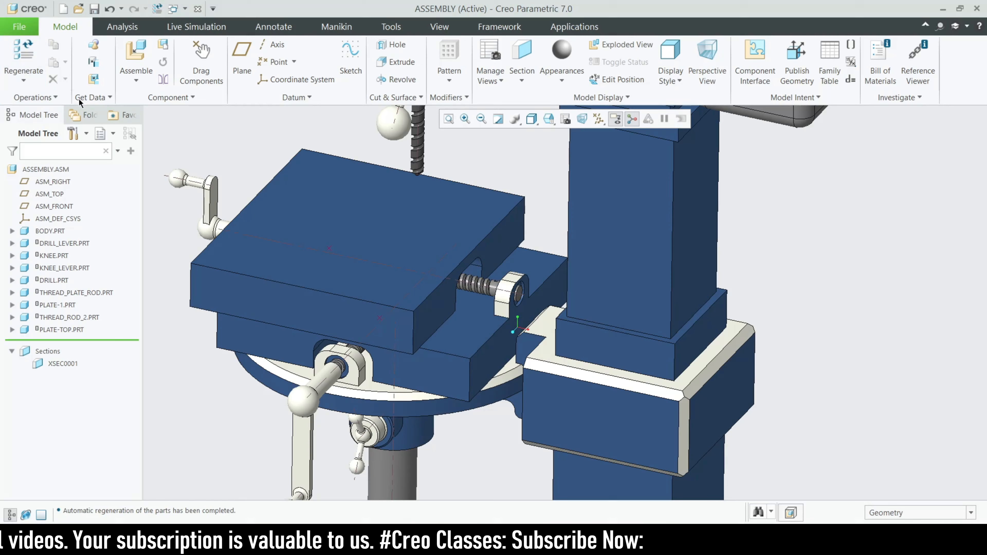
middle_click_drag(388, 272, 508, 278)
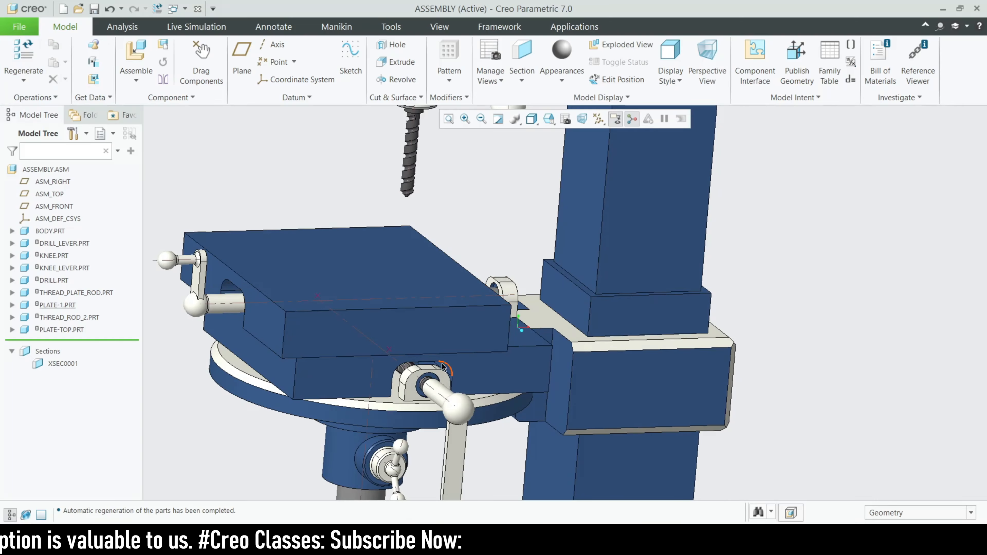
scroll(606, 387, "up", 6)
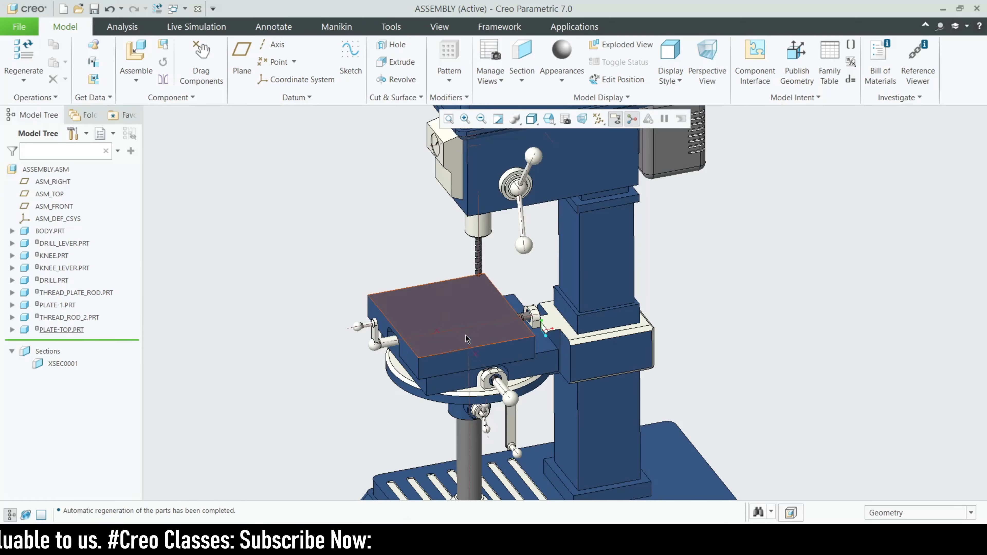
left_click(470, 334)
left_click(501, 265)
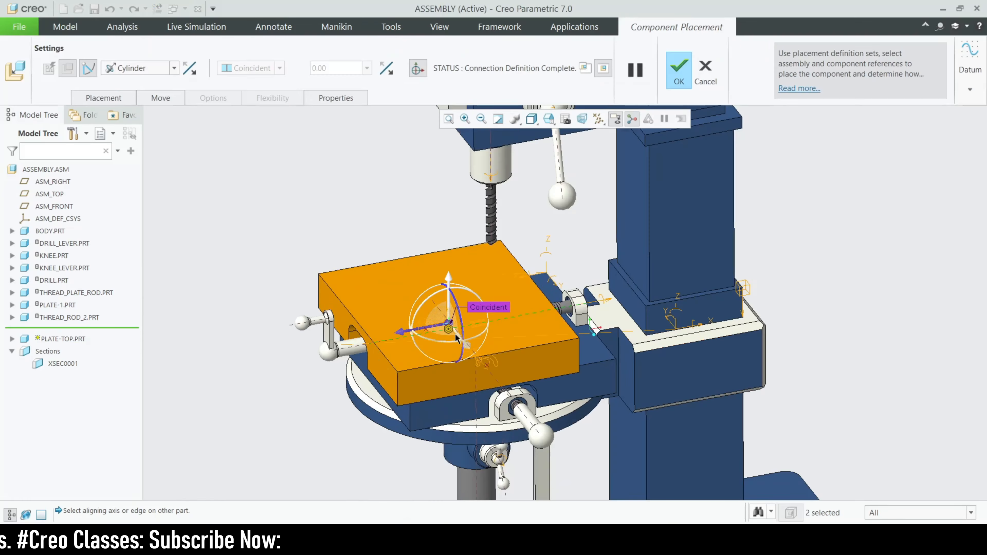
left_click_drag(402, 335, 424, 333)
left_click(679, 70)
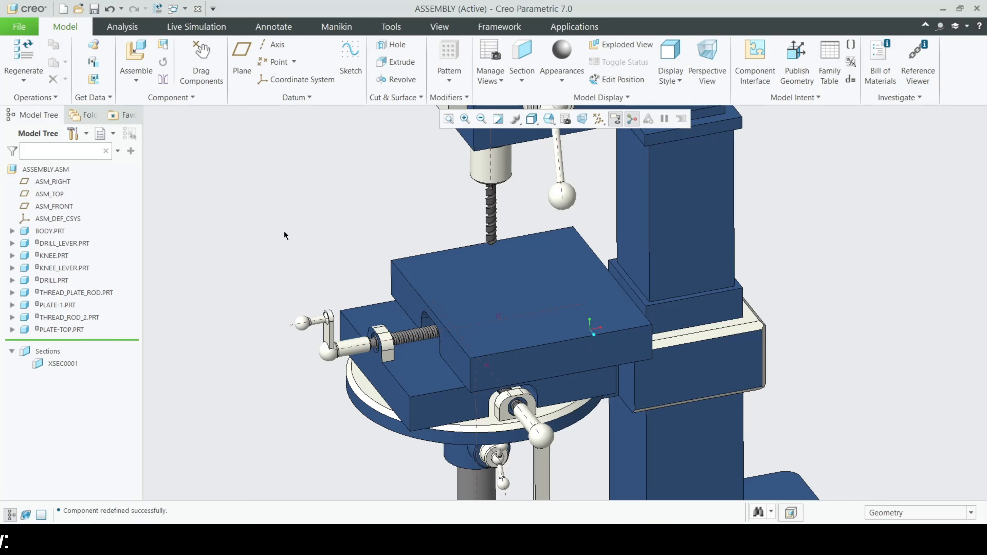
left_click(27, 50)
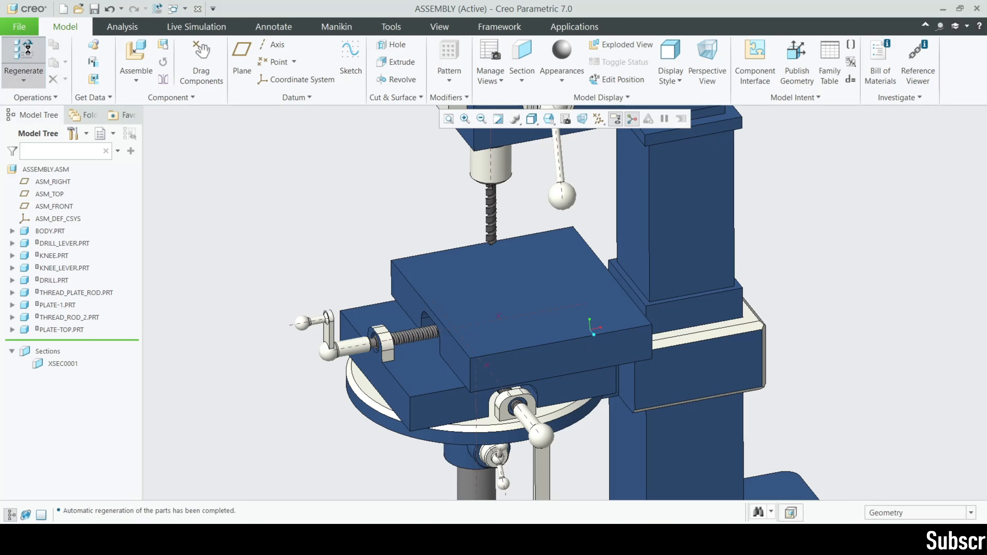
Redefine plate-top's placement, slide the plate back along the rod until it sits roughly centred over plate-1, accept it and regenerate the assembly
left_click(483, 305)
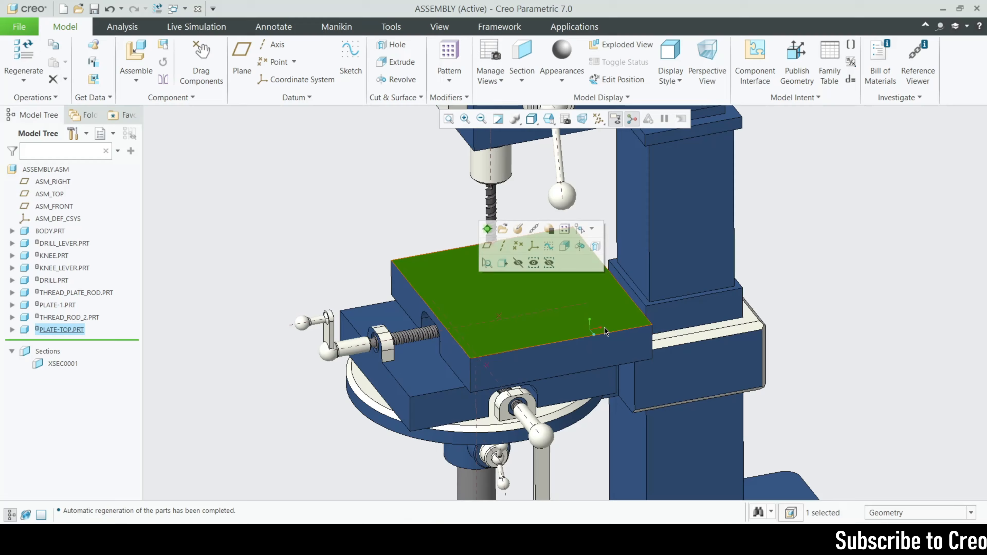
middle_click_drag(484, 305, 500, 285)
left_click(450, 264)
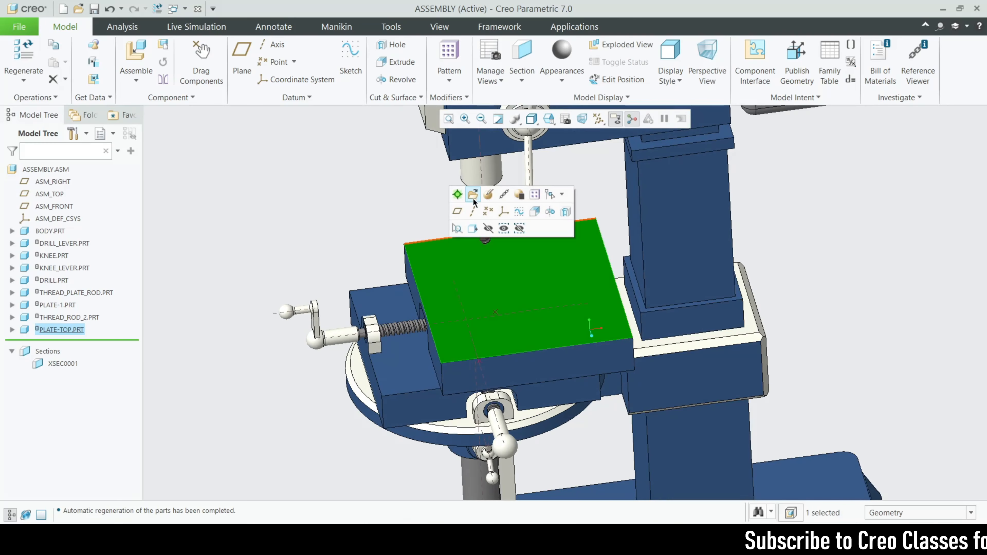
left_click(473, 198)
left_click_drag(483, 325, 463, 331)
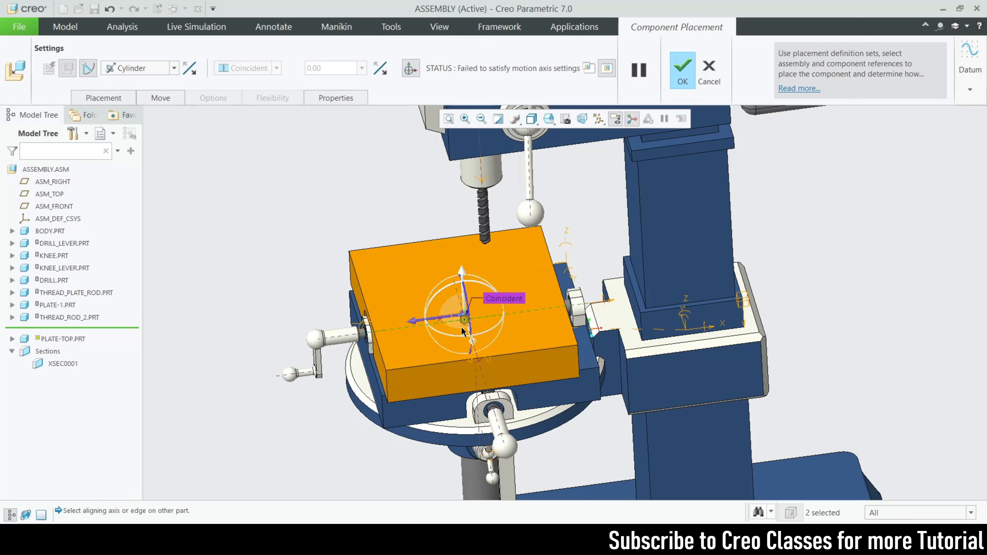
left_click(672, 67)
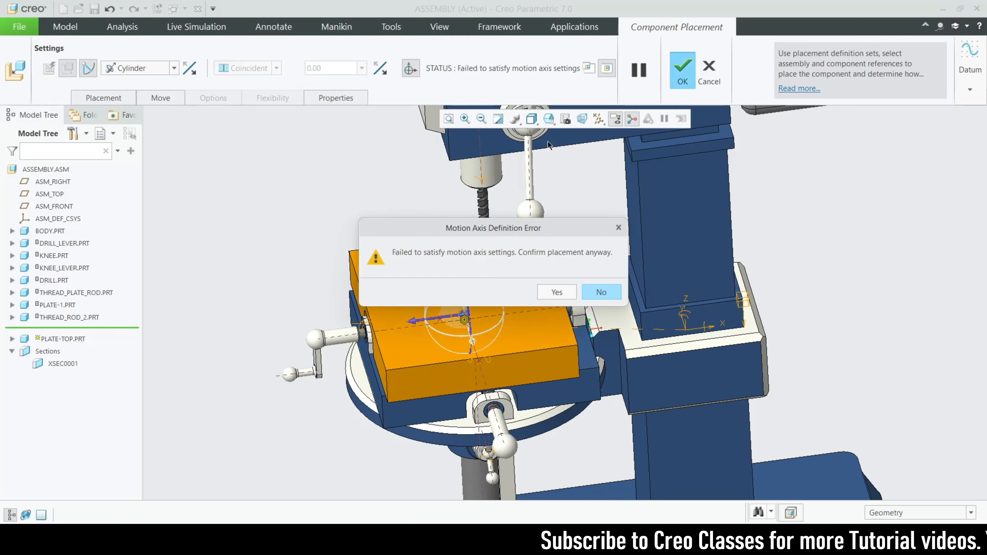
left_click(619, 228)
left_click(416, 325)
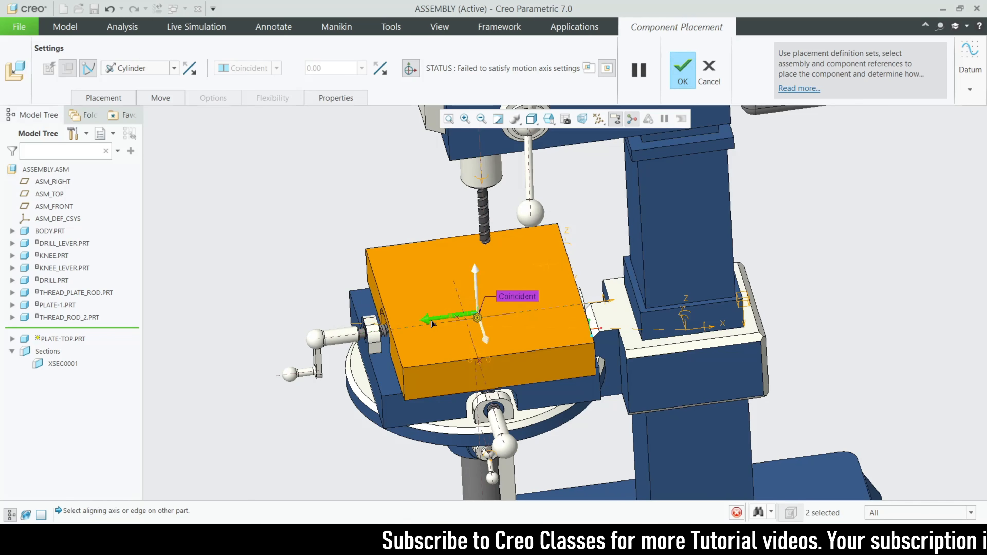
left_click(682, 70)
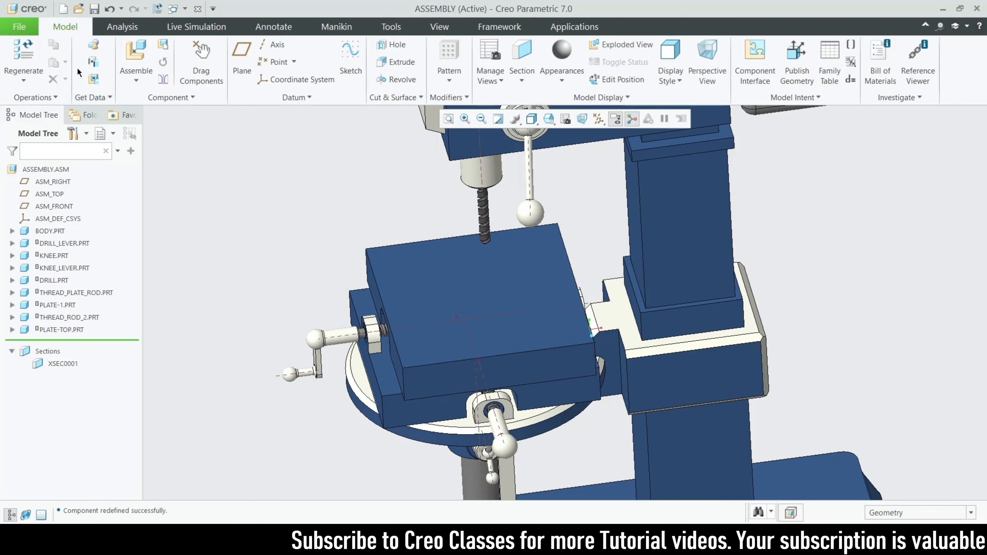
left_click(35, 58)
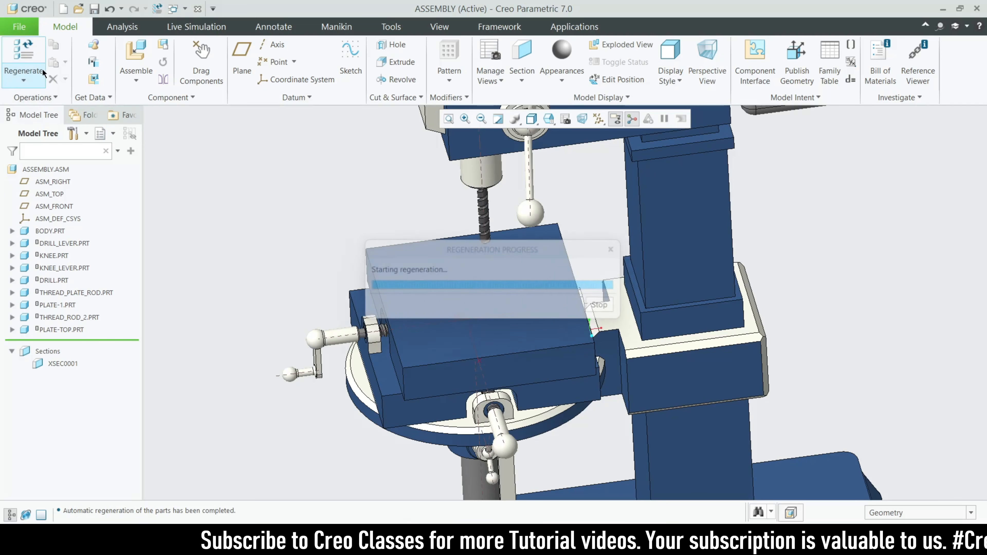
Lower the knee with the whole plate table along the column using Drag Components, accept the position and finish dragging
scroll(333, 226, "up", 2)
middle_click_drag(517, 412, 532, 397)
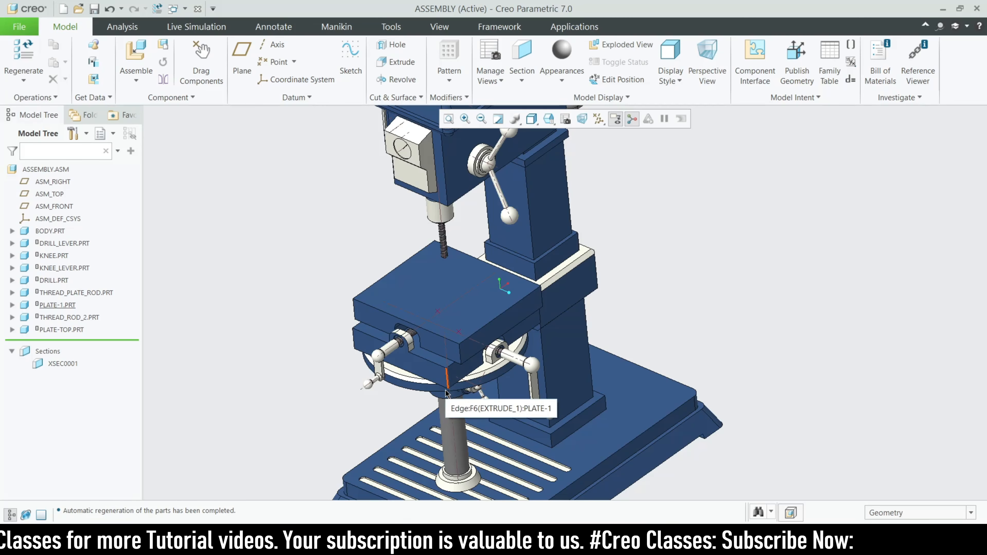
middle_click_drag(569, 348, 538, 400)
scroll(413, 267, "down", 3)
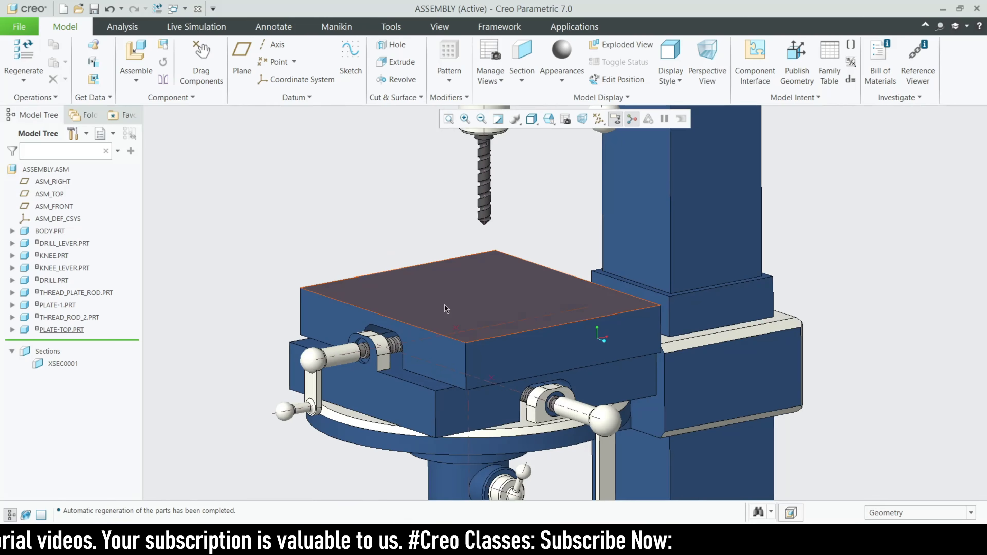
left_click(447, 308)
scroll(582, 257, "up", 5)
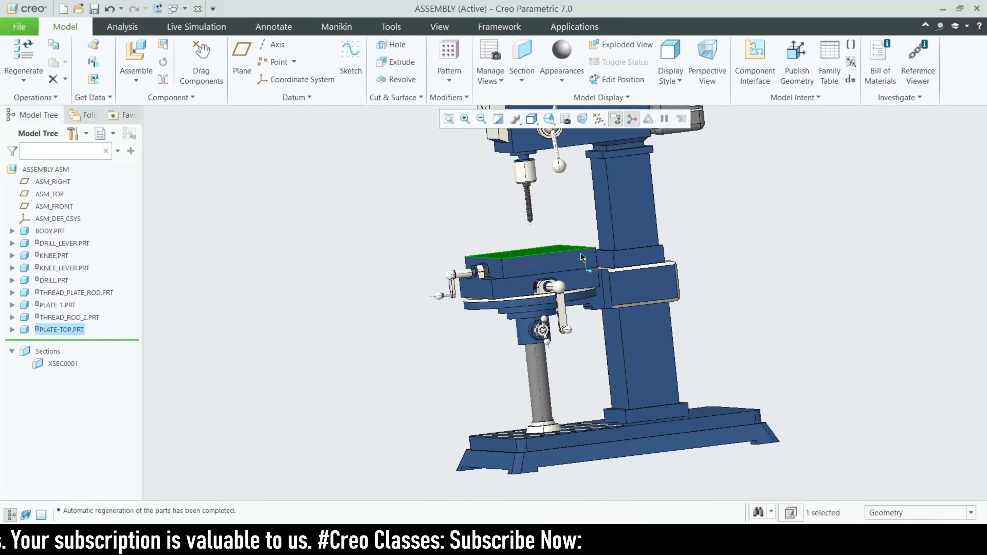
middle_click_drag(581, 254, 588, 357)
scroll(485, 325, "down", 2)
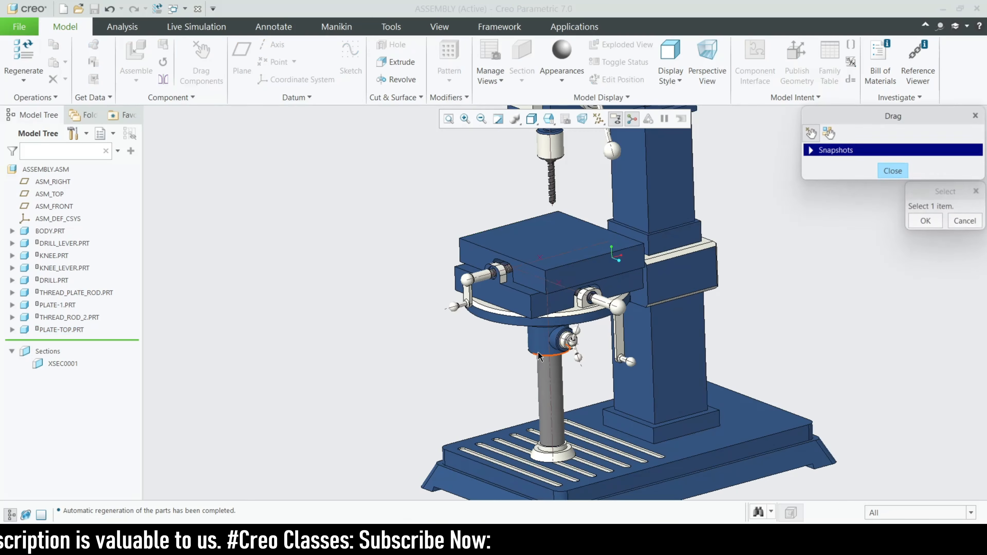
left_click(540, 347)
left_click(545, 383)
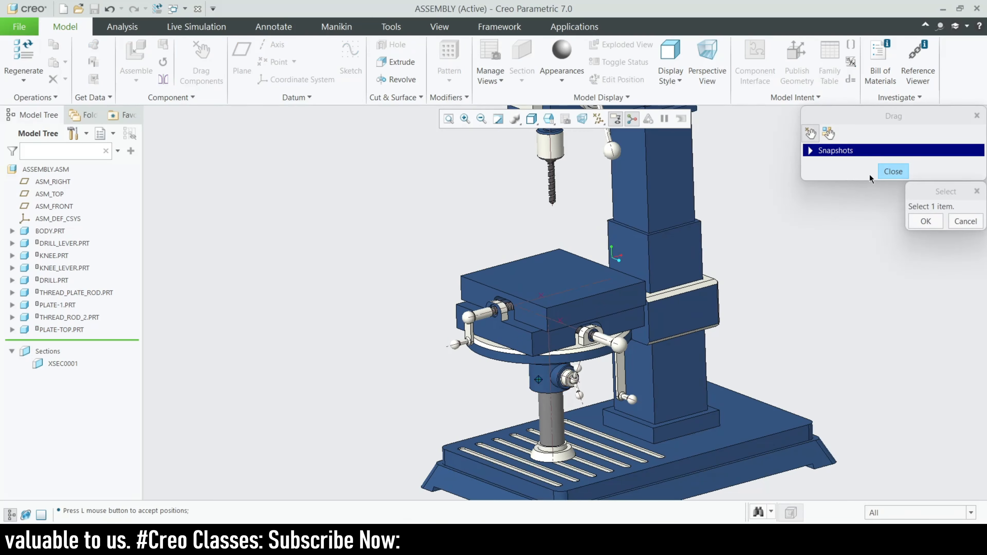
left_click(880, 175)
Insert BENCH_VICE.ASM as a new component and reorient it upright beside the machine
middle_click_drag(890, 283, 856, 271)
left_click(136, 55)
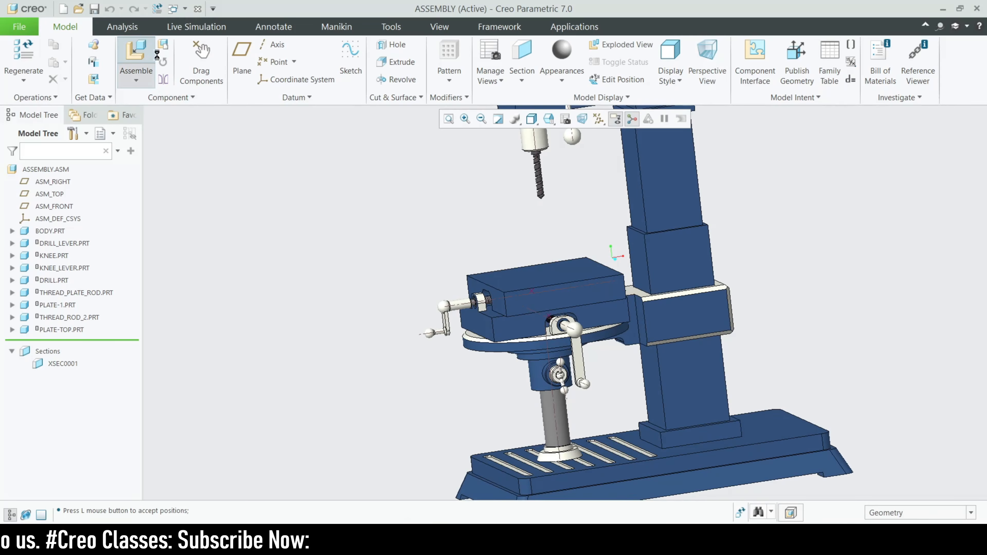
left_click(355, 211)
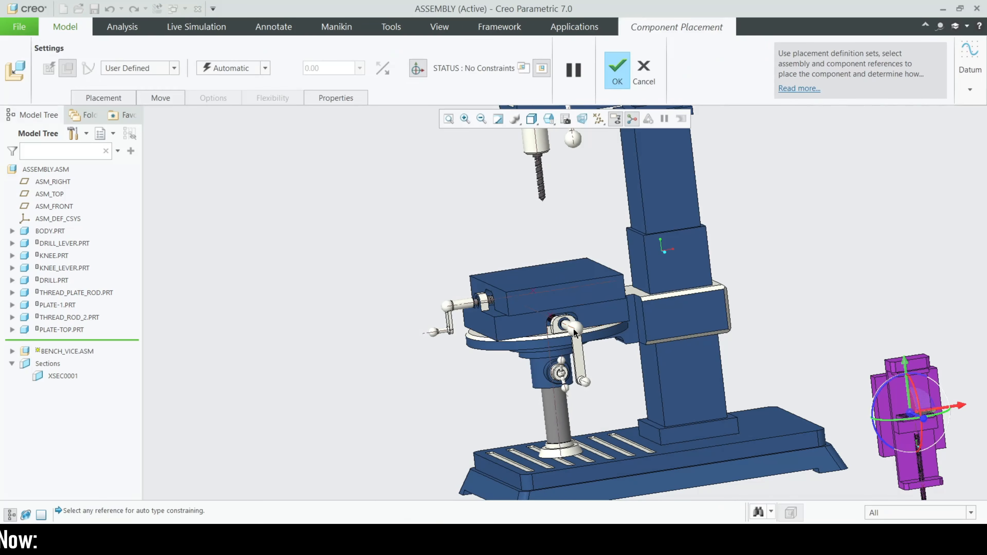
scroll(755, 286, "up", 2)
left_click_drag(860, 385, 791, 365)
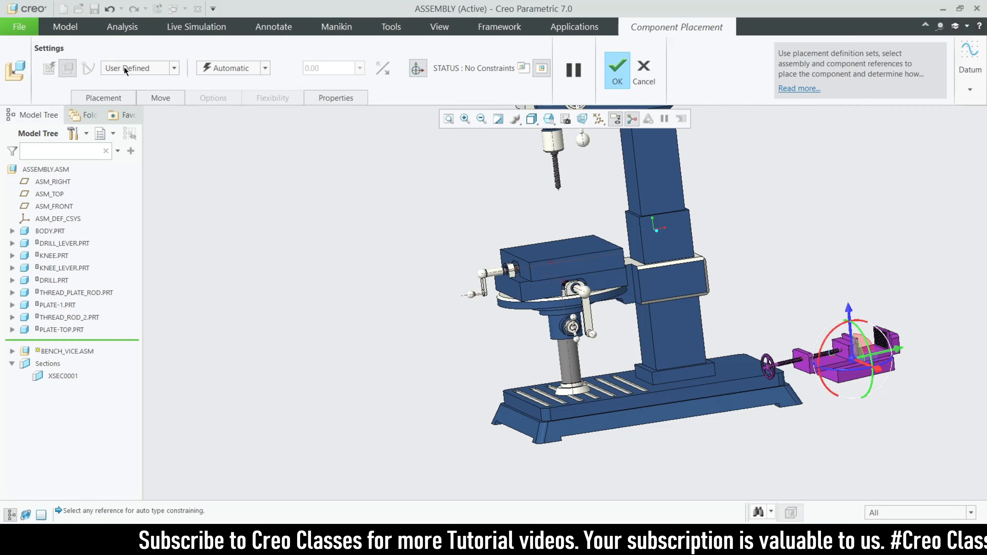
Select the top face of plate-top as the vice's first assembly reference and turn on the display of all datum types
scroll(538, 255, "down", 1)
middle_click_drag(544, 252, 582, 278)
left_click(591, 268)
scroll(428, 261, "up", 3)
left_click(616, 119)
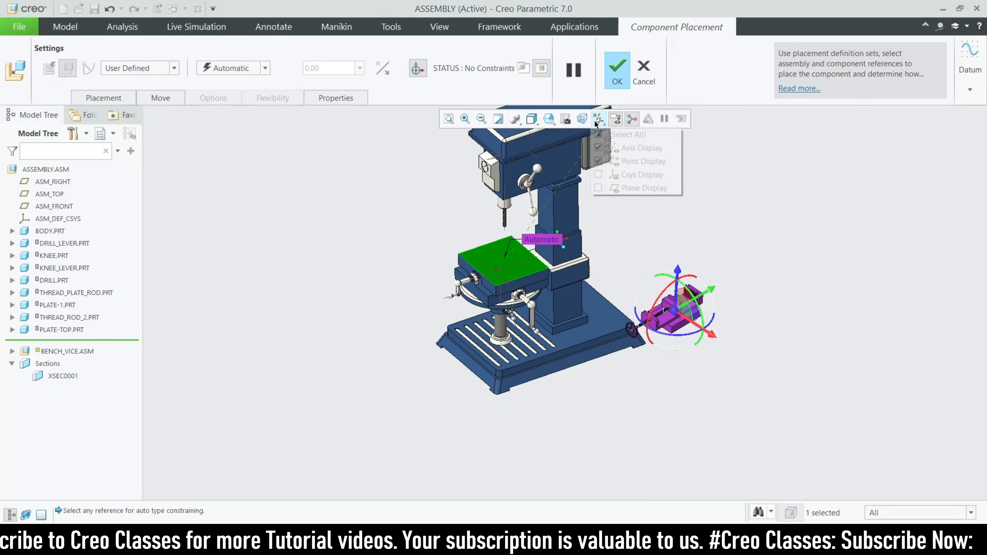
left_click(598, 128)
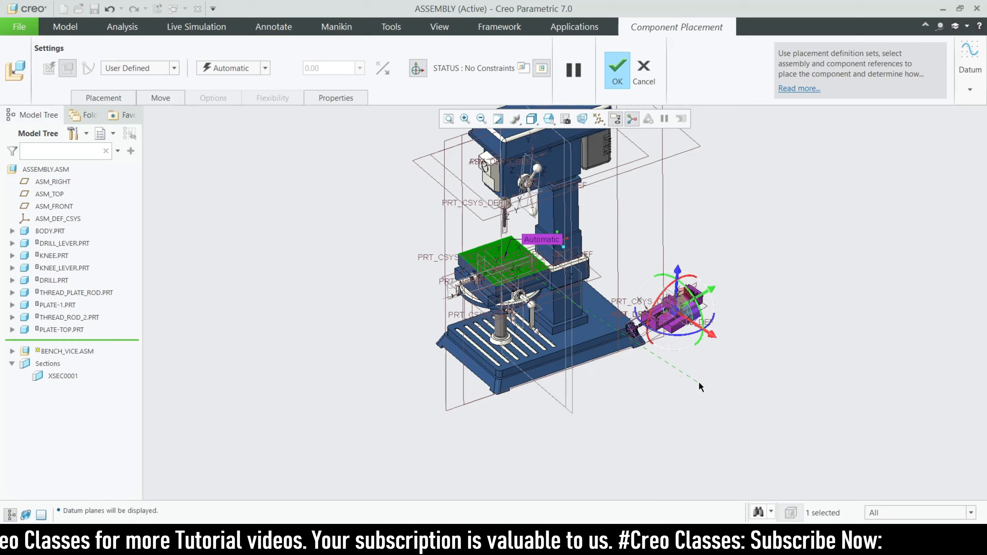
Select the underside of the bench vice base as the matching reference and set the constraint to Coincident
mouse_move(701, 387)
middle_mouse_down()
mouse_move(677, 317)
mouse_move(666, 348)
mouse_move(689, 403)
middle_mouse_up()
scroll(661, 259, "down", 3)
scroll(688, 403, "down", 2)
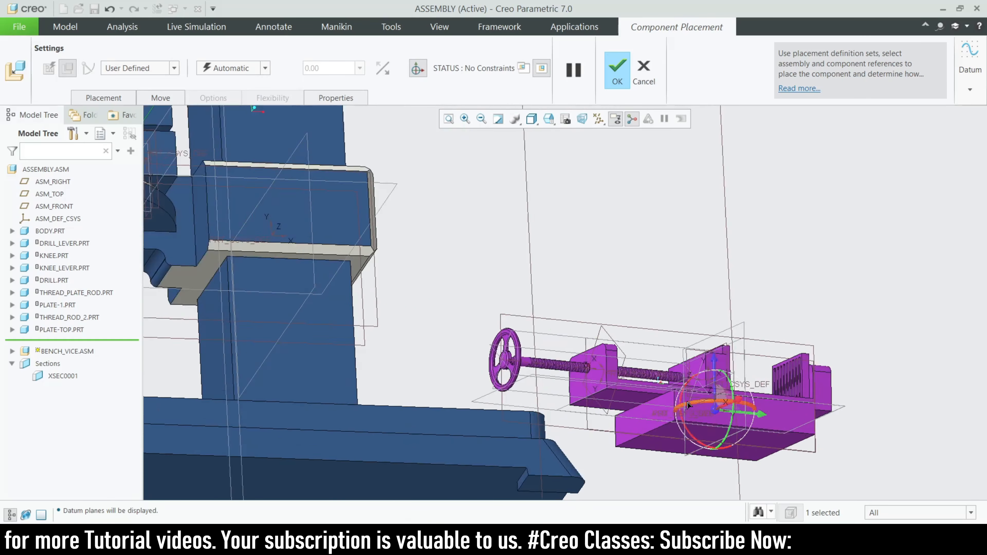
scroll(688, 404, "up", 2)
scroll(771, 377, "up", 3)
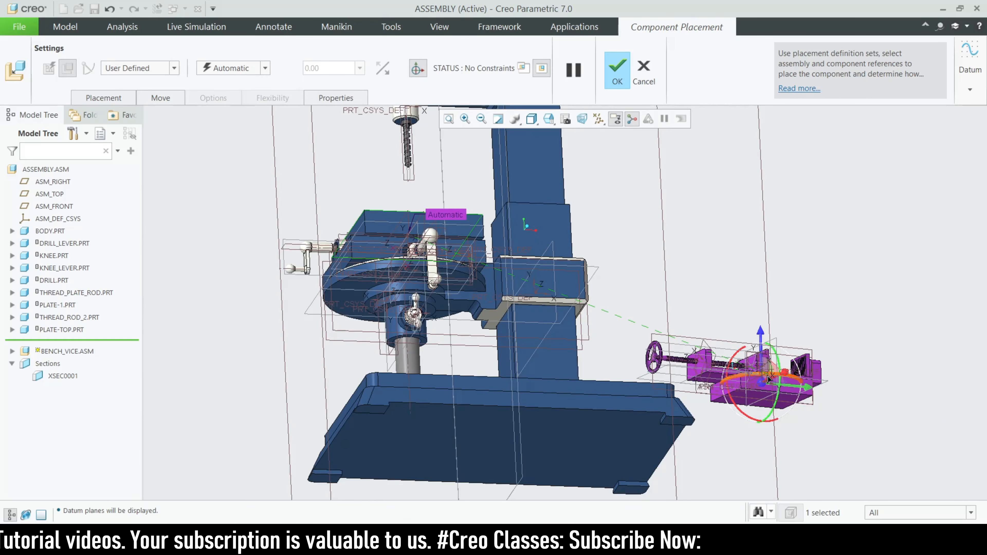
scroll(738, 392, "down", 5)
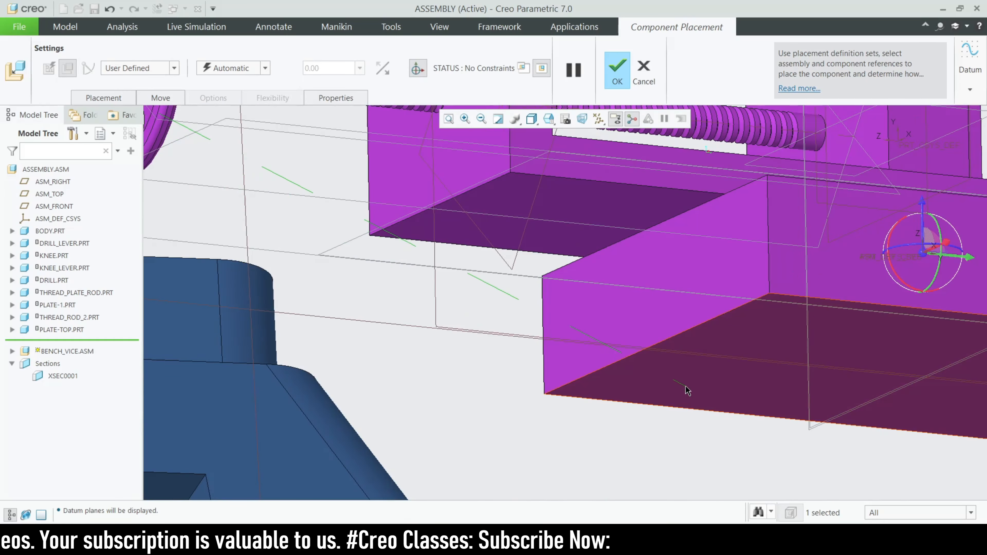
left_click(685, 388)
scroll(688, 393, "up", 2)
scroll(687, 393, "up", 3)
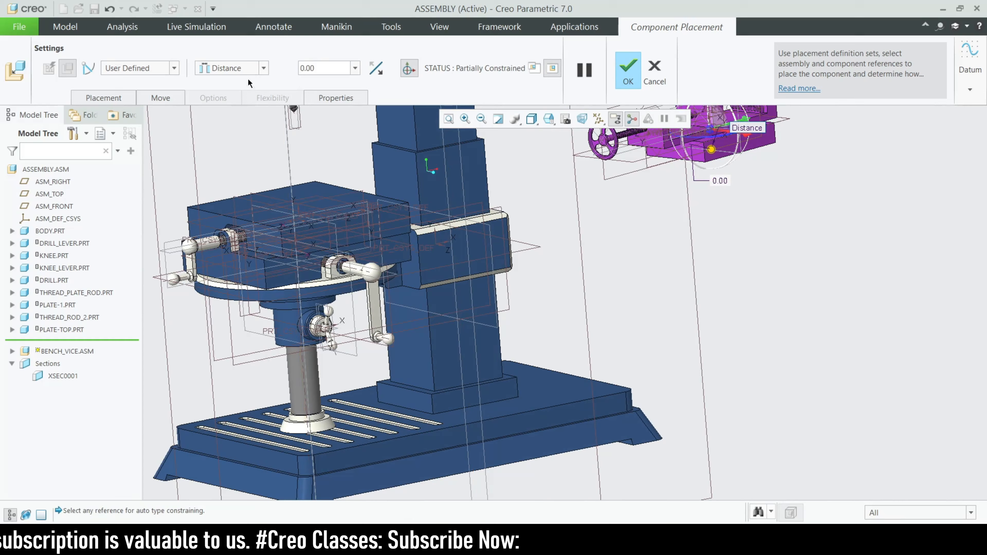
left_click(240, 67)
left_click(231, 114)
Select plate-top's vertical datum plane running along its threaded rod as the assembly reference for the vice's second constraint
scroll(554, 307, "up", 3)
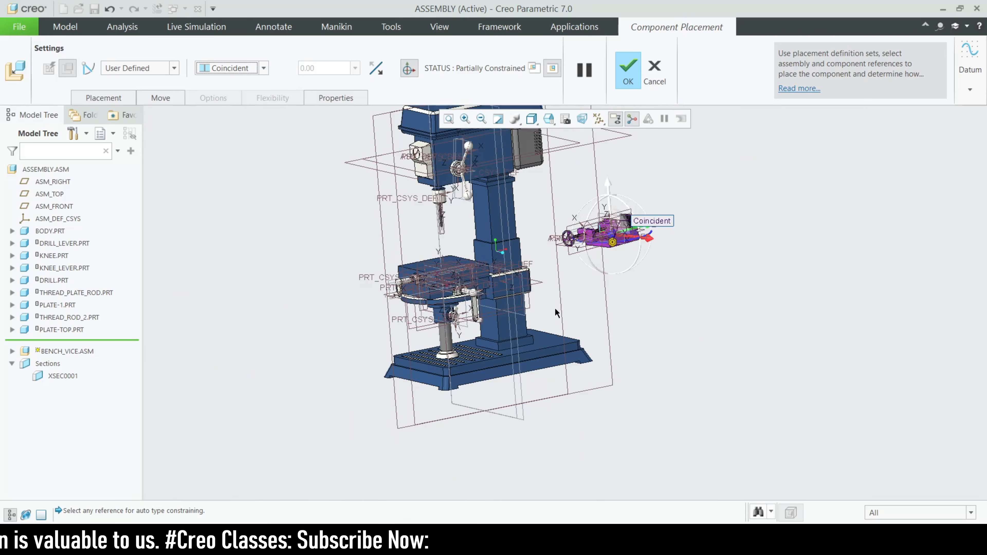
scroll(501, 276, "down", 4)
middle_click_drag(366, 305, 406, 290)
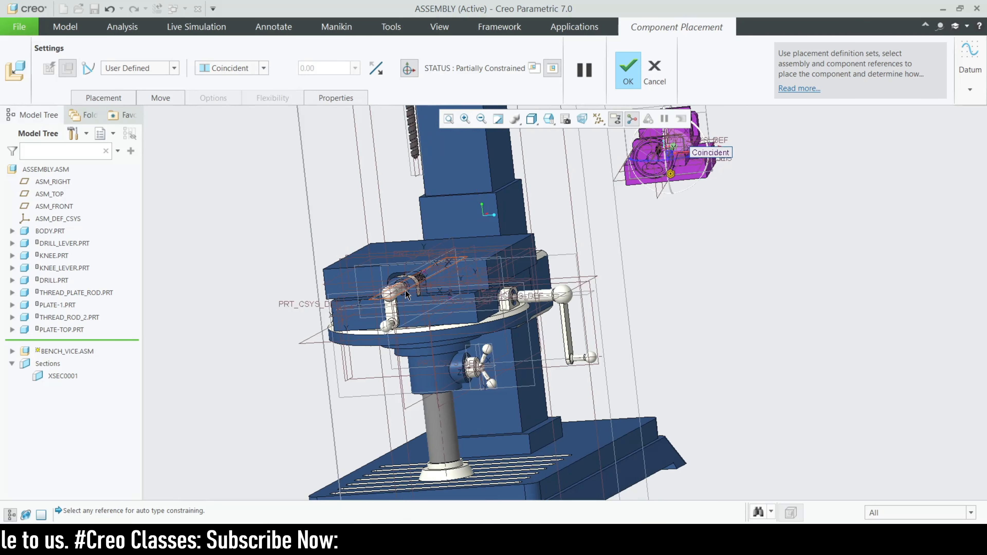
scroll(406, 286, "down", 4)
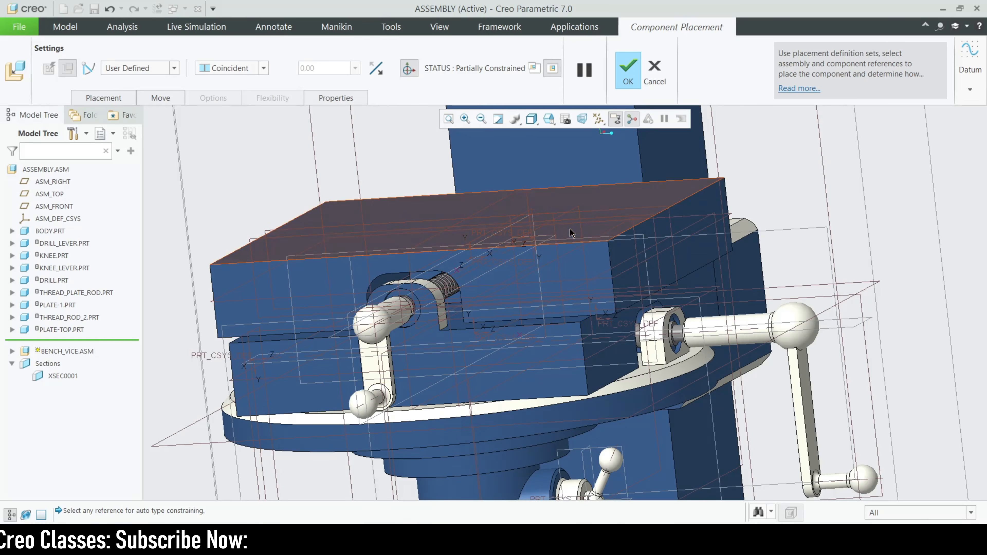
scroll(559, 242, "down", 3)
scroll(458, 274, "up", 5)
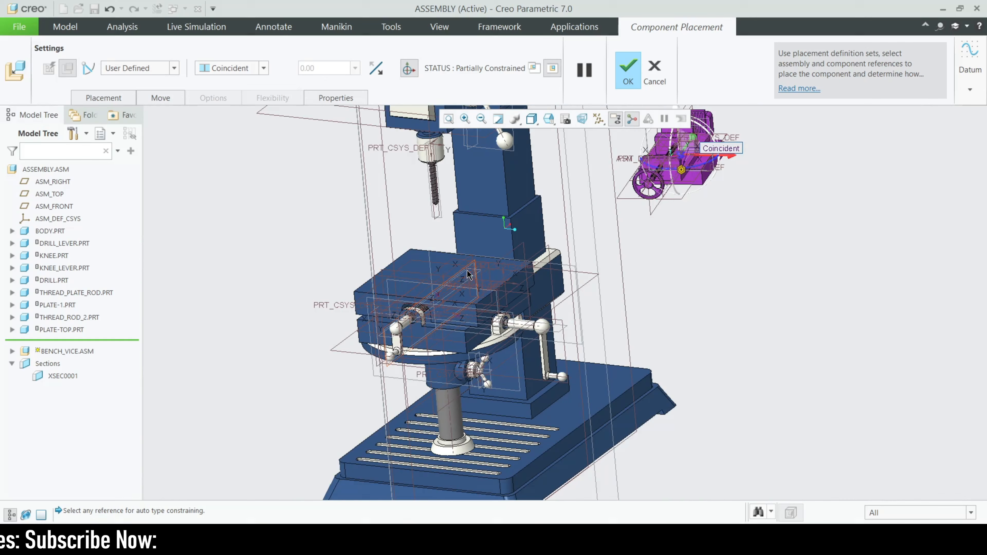
scroll(468, 275, "down", 3)
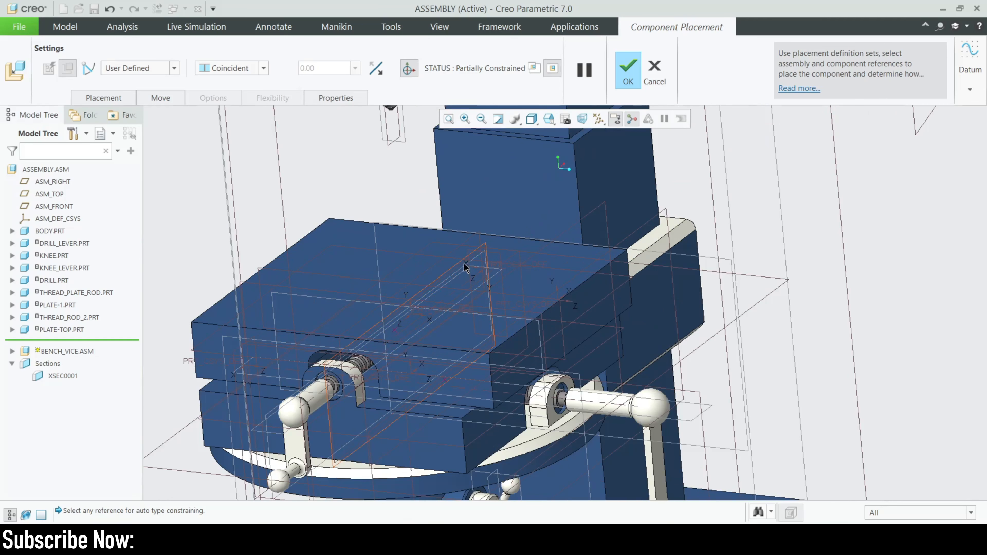
left_click(470, 244)
Select the bench vice's vertical datum plane along its screw as the matching reference and set the constraint to Coincident
scroll(471, 245, "up", 5)
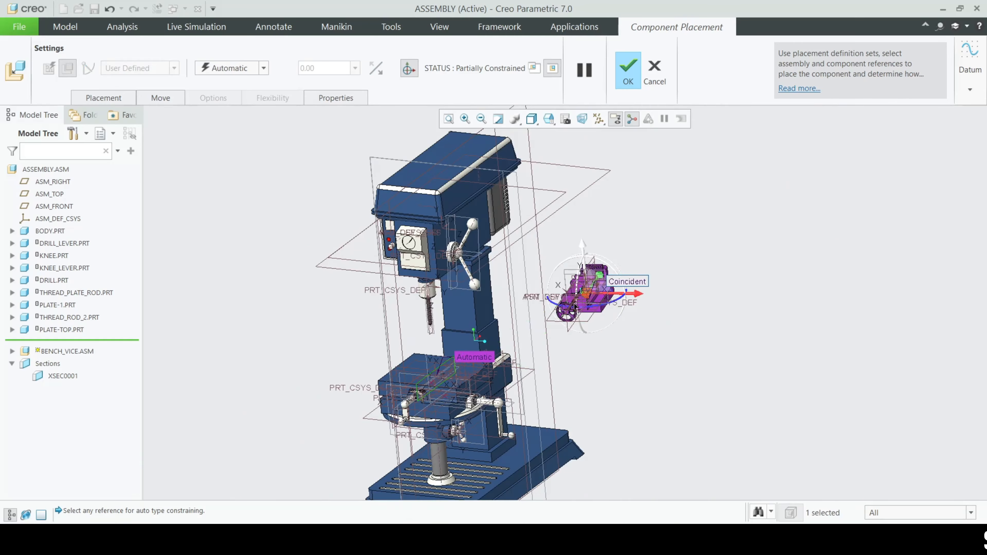
scroll(647, 157, "down", 5)
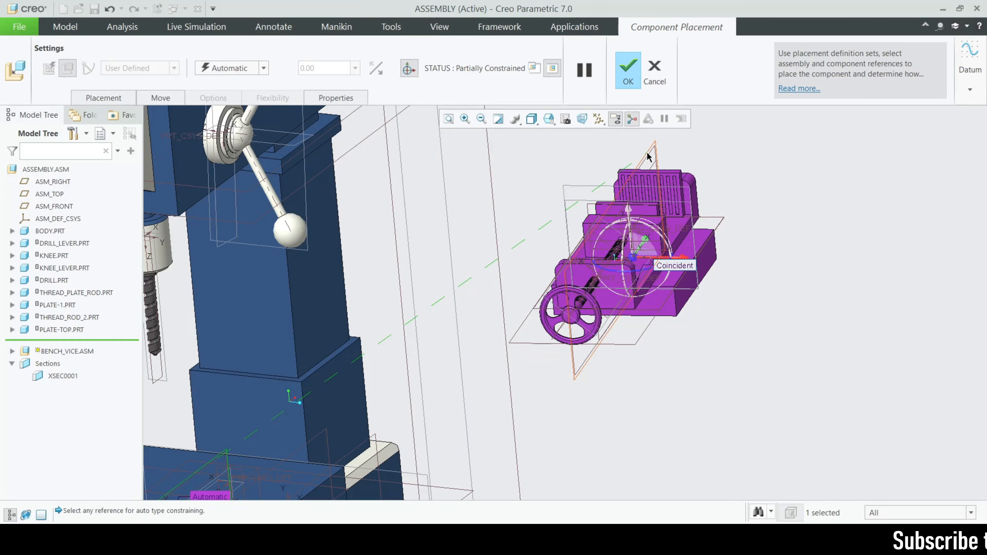
left_click(655, 176)
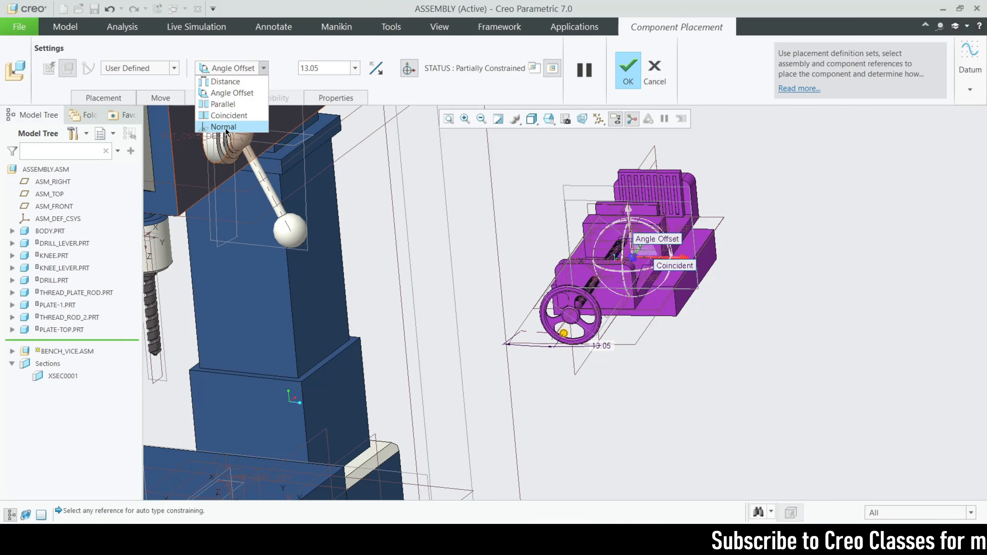
left_click(230, 129)
Select the FRONT datum plane of plate-top as the assembly reference for the vice's third constraint
scroll(480, 336, "down", 5)
middle_click_drag(480, 336, 367, 227)
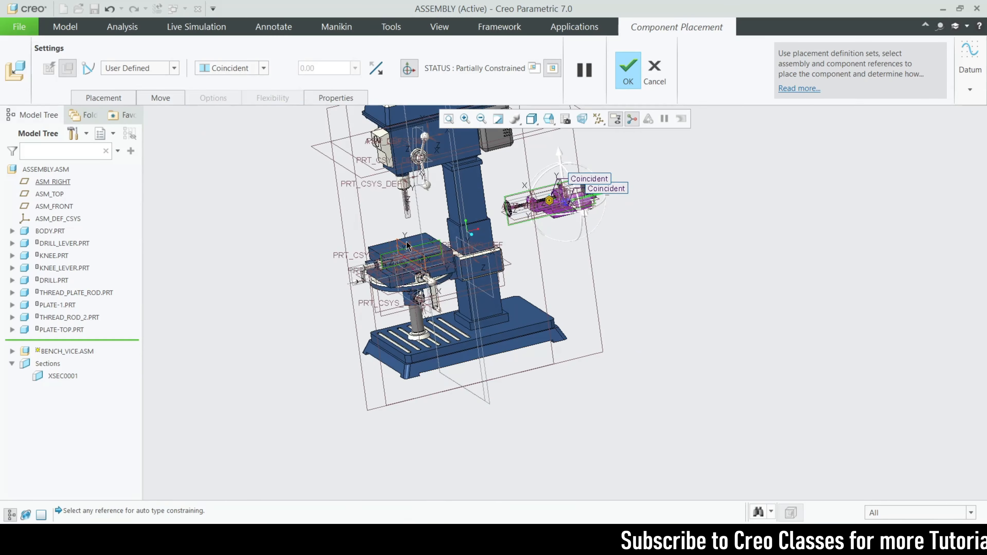
scroll(367, 226, "up", 5)
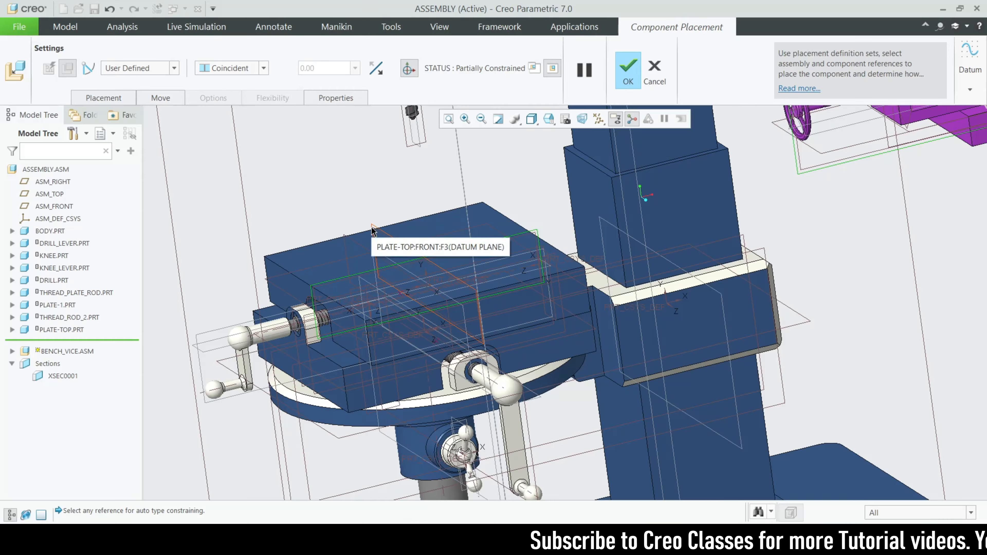
left_click(372, 230)
Select the bench vice's ASM_TOP datum plane as the matching reference and set the constraint to Coincident
scroll(372, 230, "down", 5)
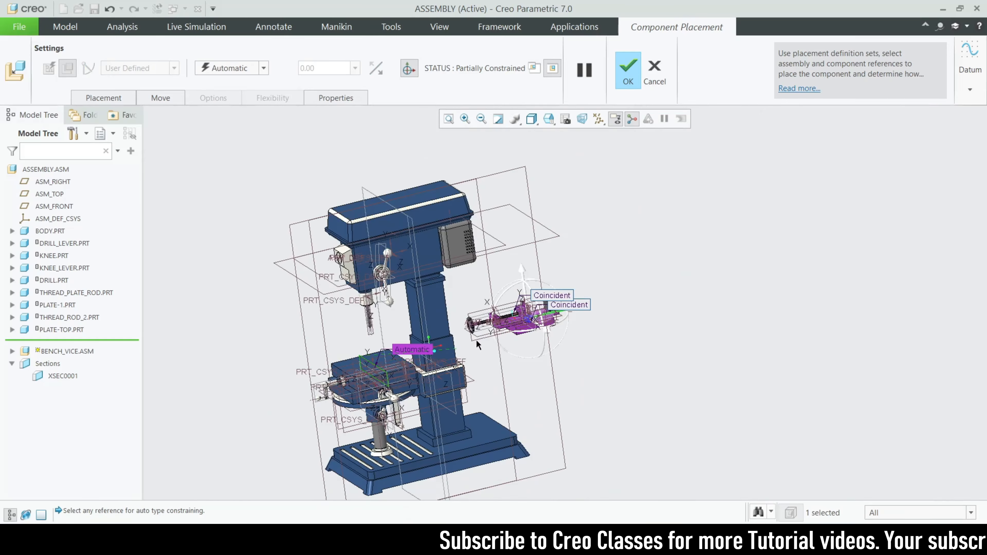
scroll(468, 330, "up", 5)
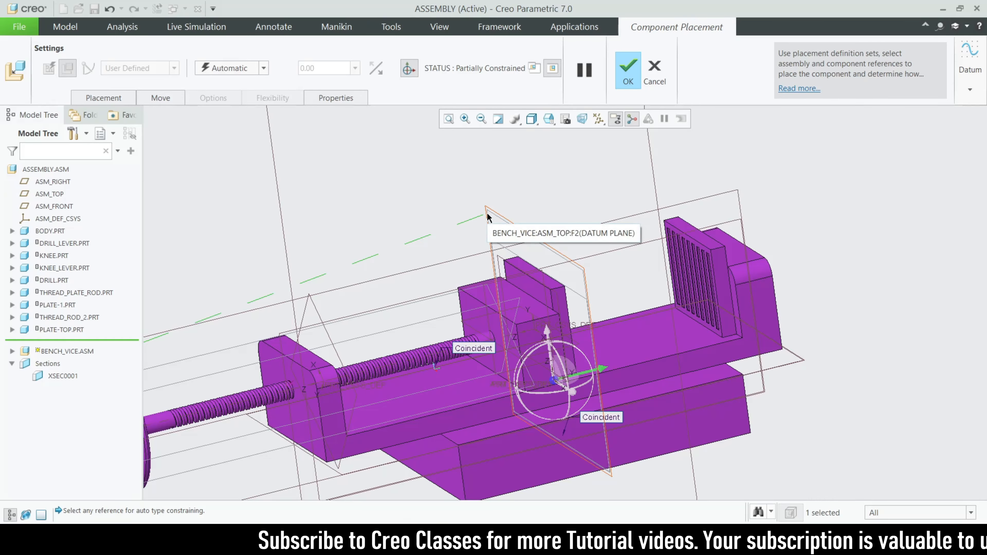
left_click(487, 218)
scroll(705, 263, "down", 5)
left_click(233, 68)
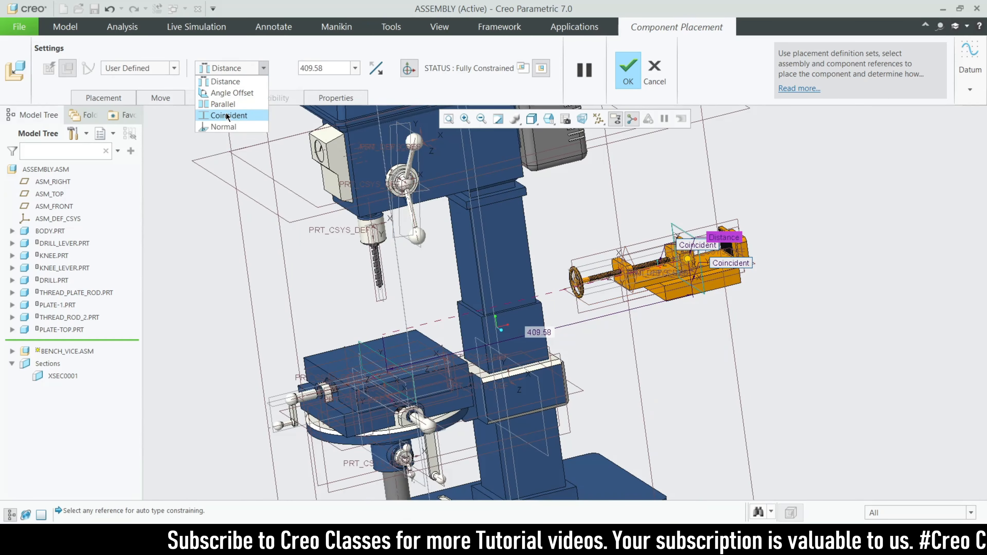
left_click(219, 116)
Check the vice's position on plate-top and accept the component placement
middle_click_drag(466, 388, 494, 401)
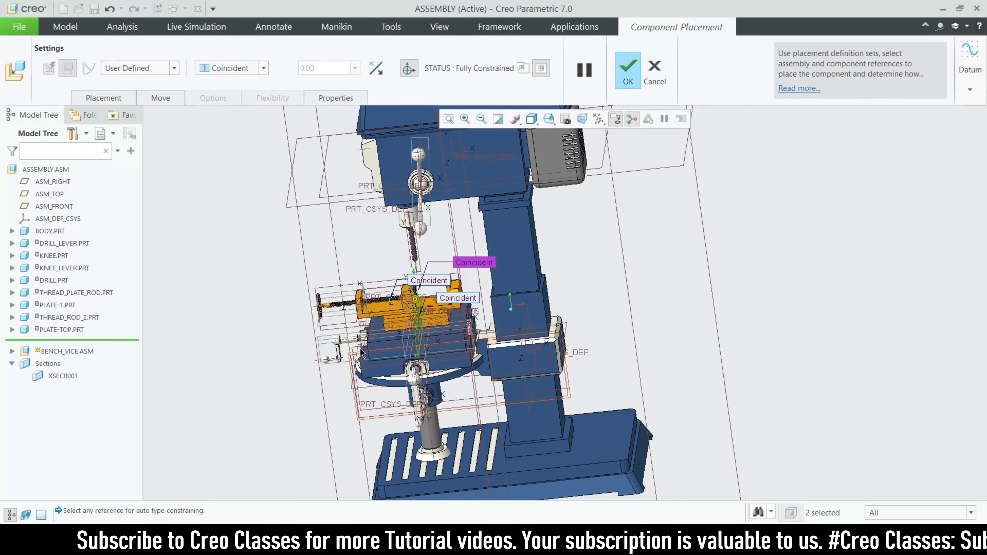
scroll(367, 338, "down", 5)
middle_click_drag(388, 338, 427, 330)
left_click(623, 62)
scroll(381, 278, "up", 5)
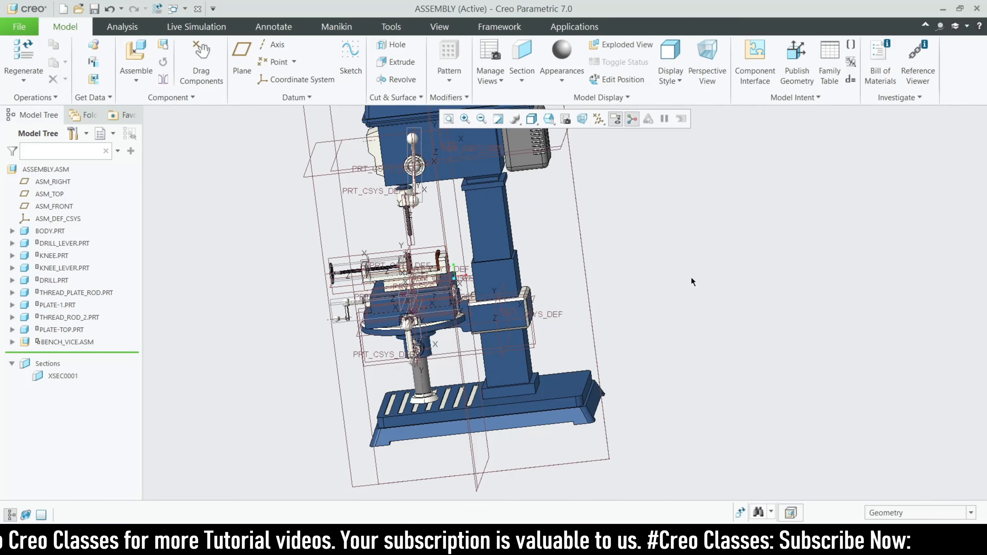
middle_click_drag(690, 326, 622, 393)
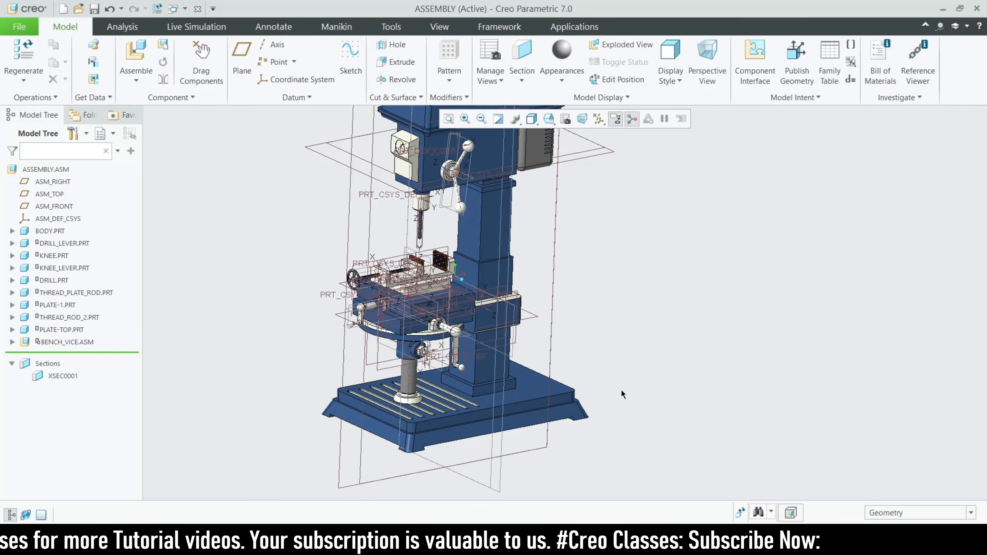